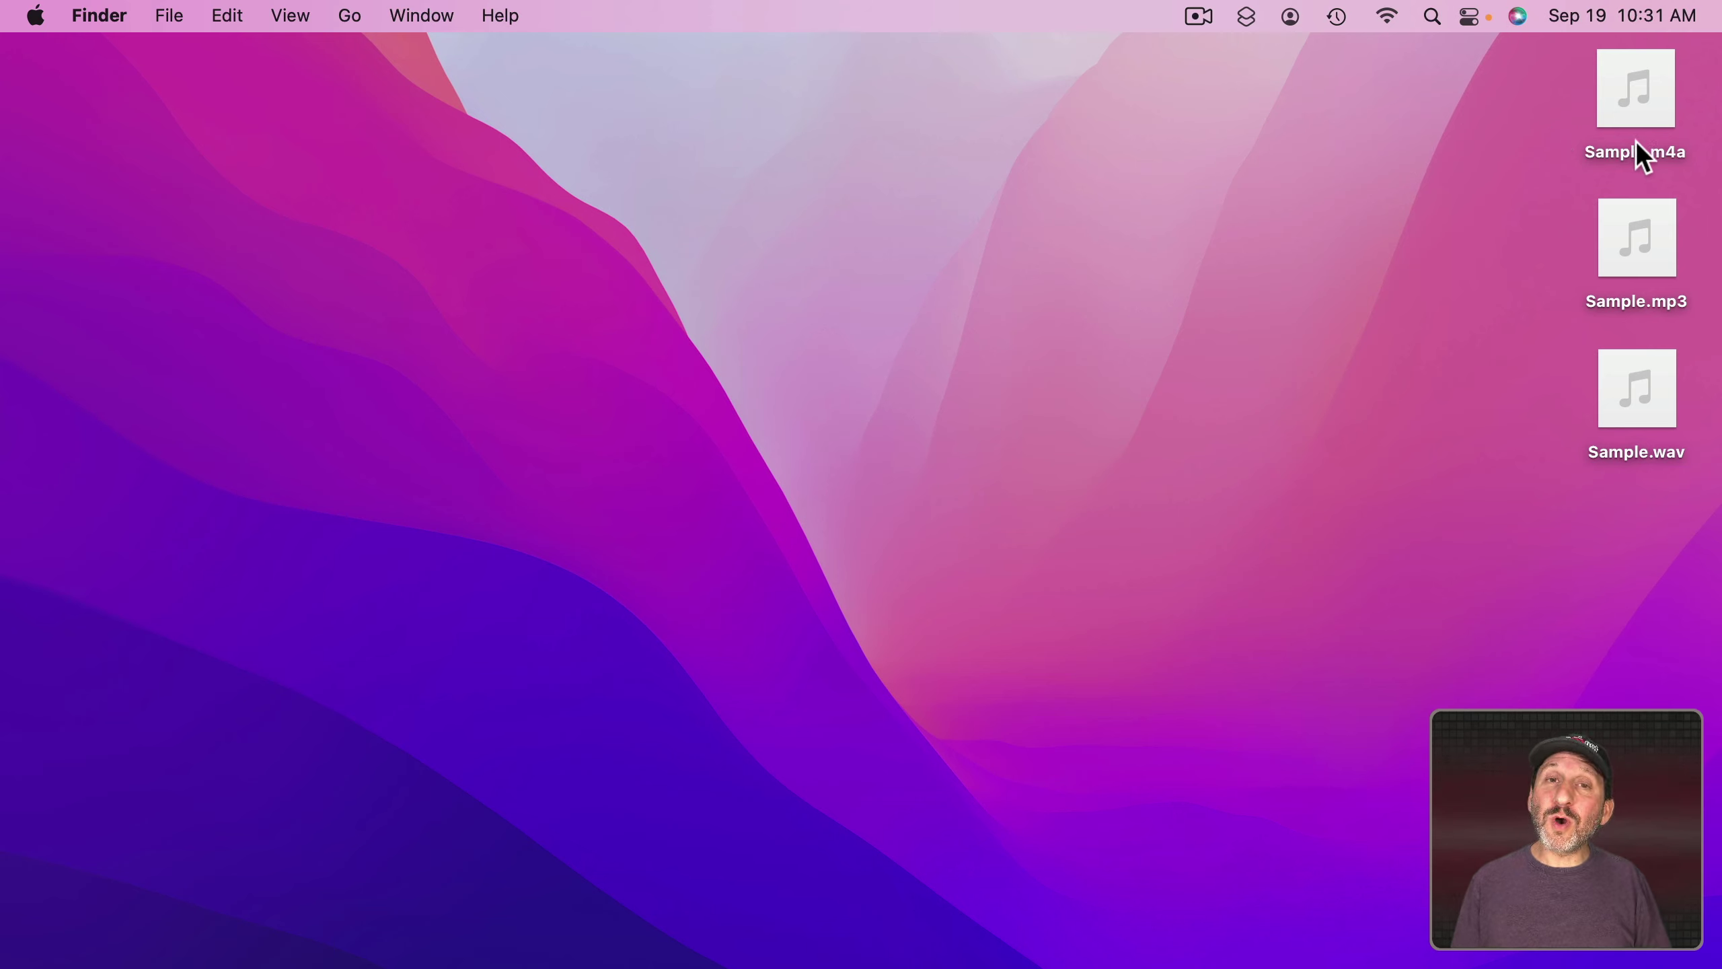
Step: Open Sample.m4a from the desktop in QuickTime Player instead of the default app
ctrl+click(1660, 115)
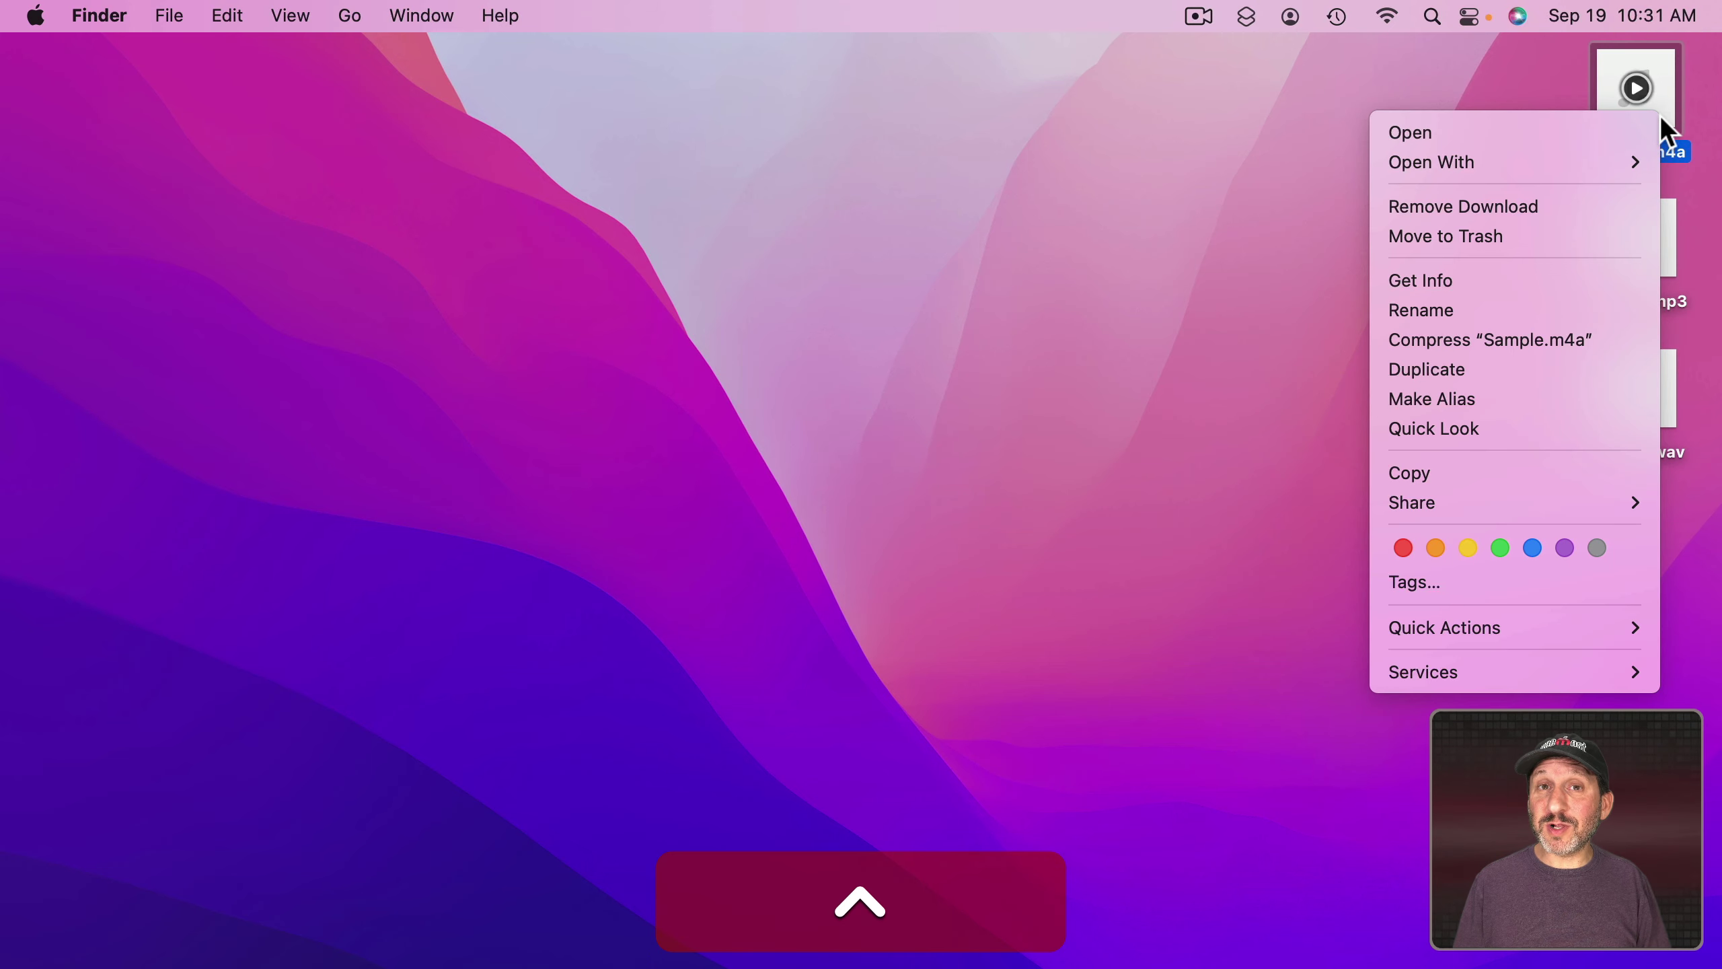
mouse_move(1550, 163)
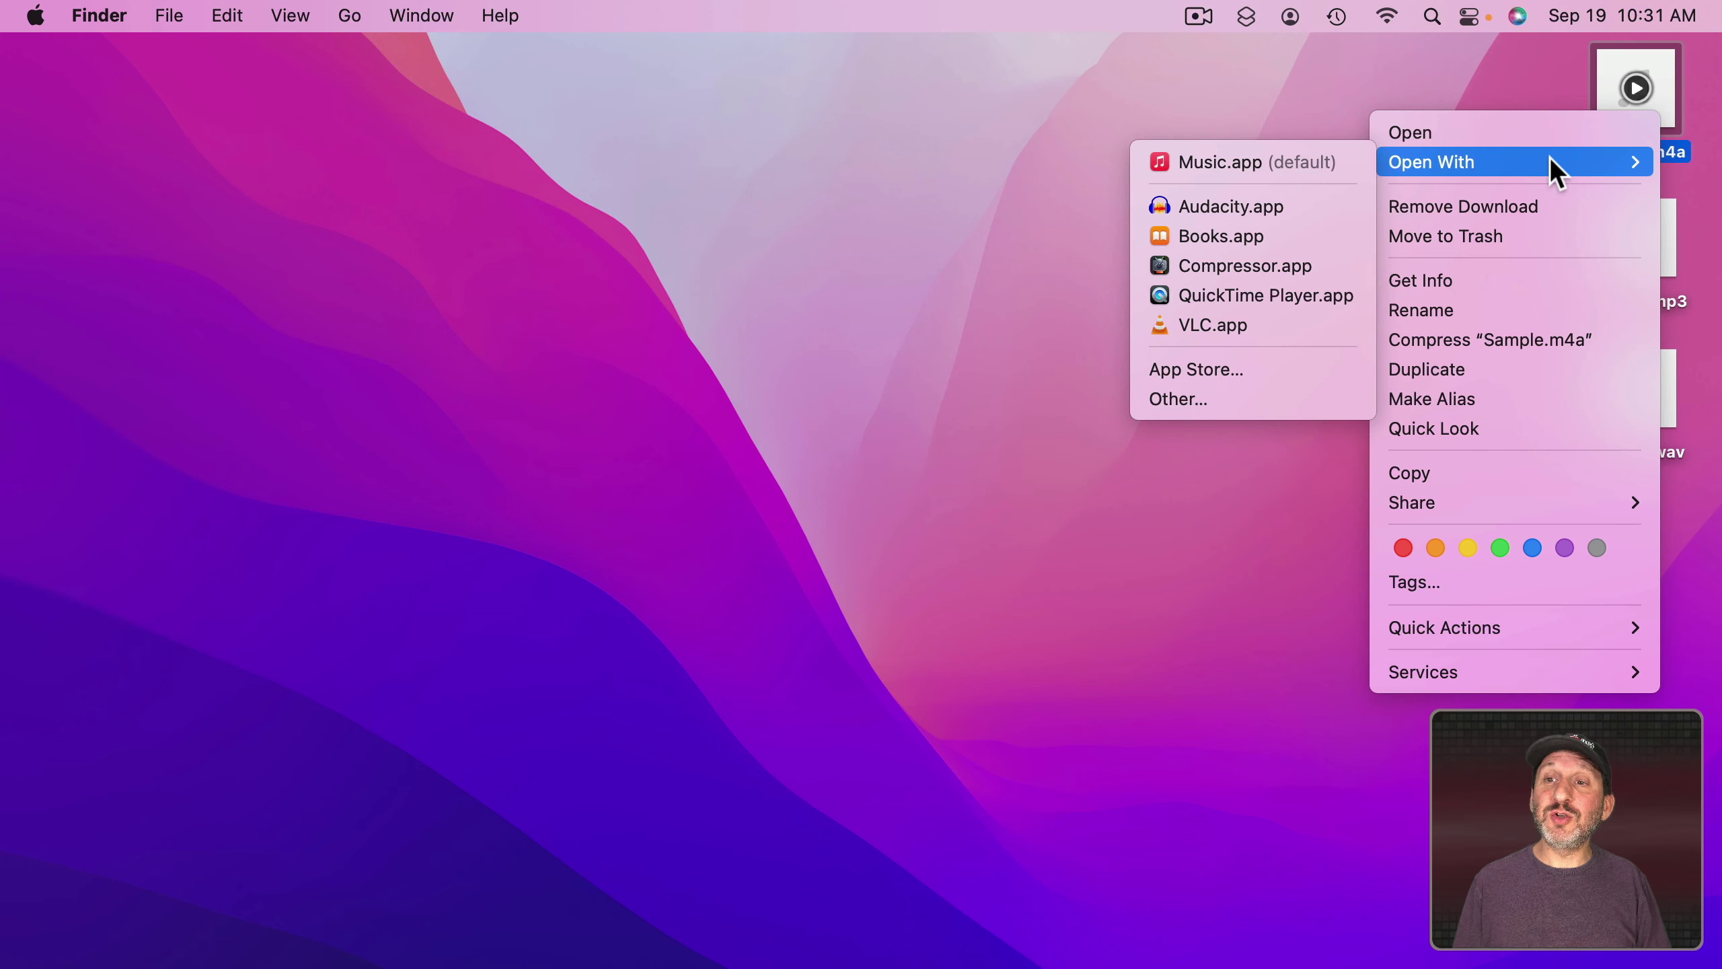
click(1239, 300)
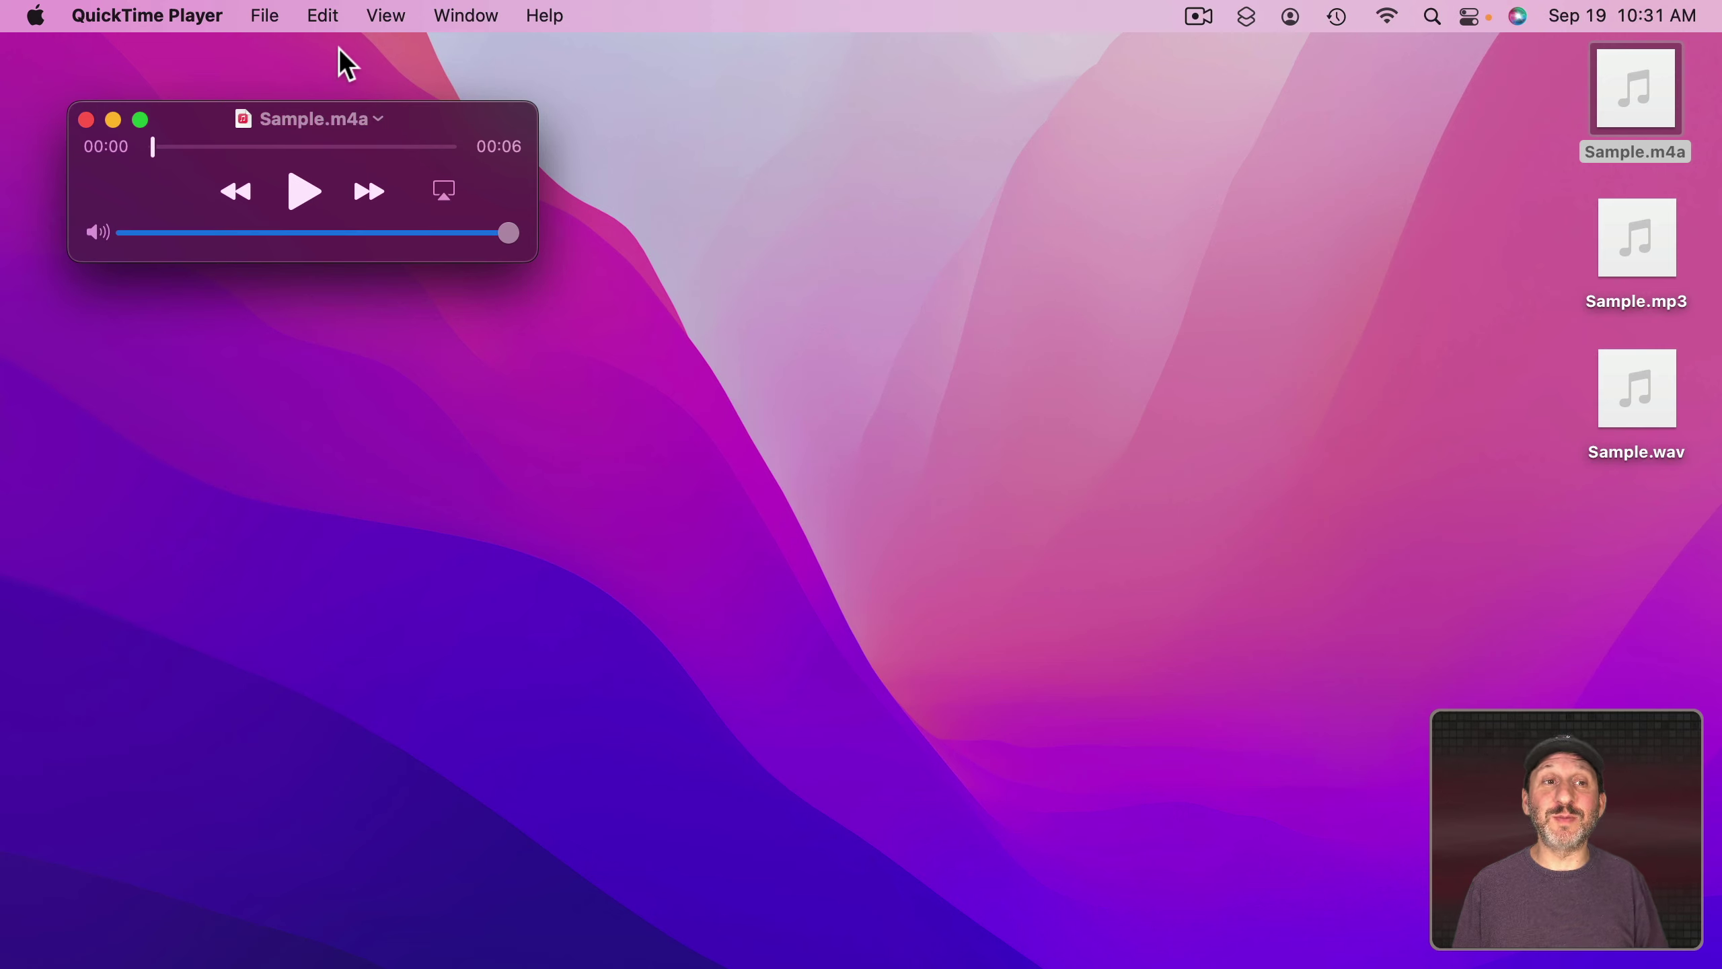
Step: Trim the silence off the start and end of the Sample.m4a audio, previewing the kept range before applying the trim
click(324, 18)
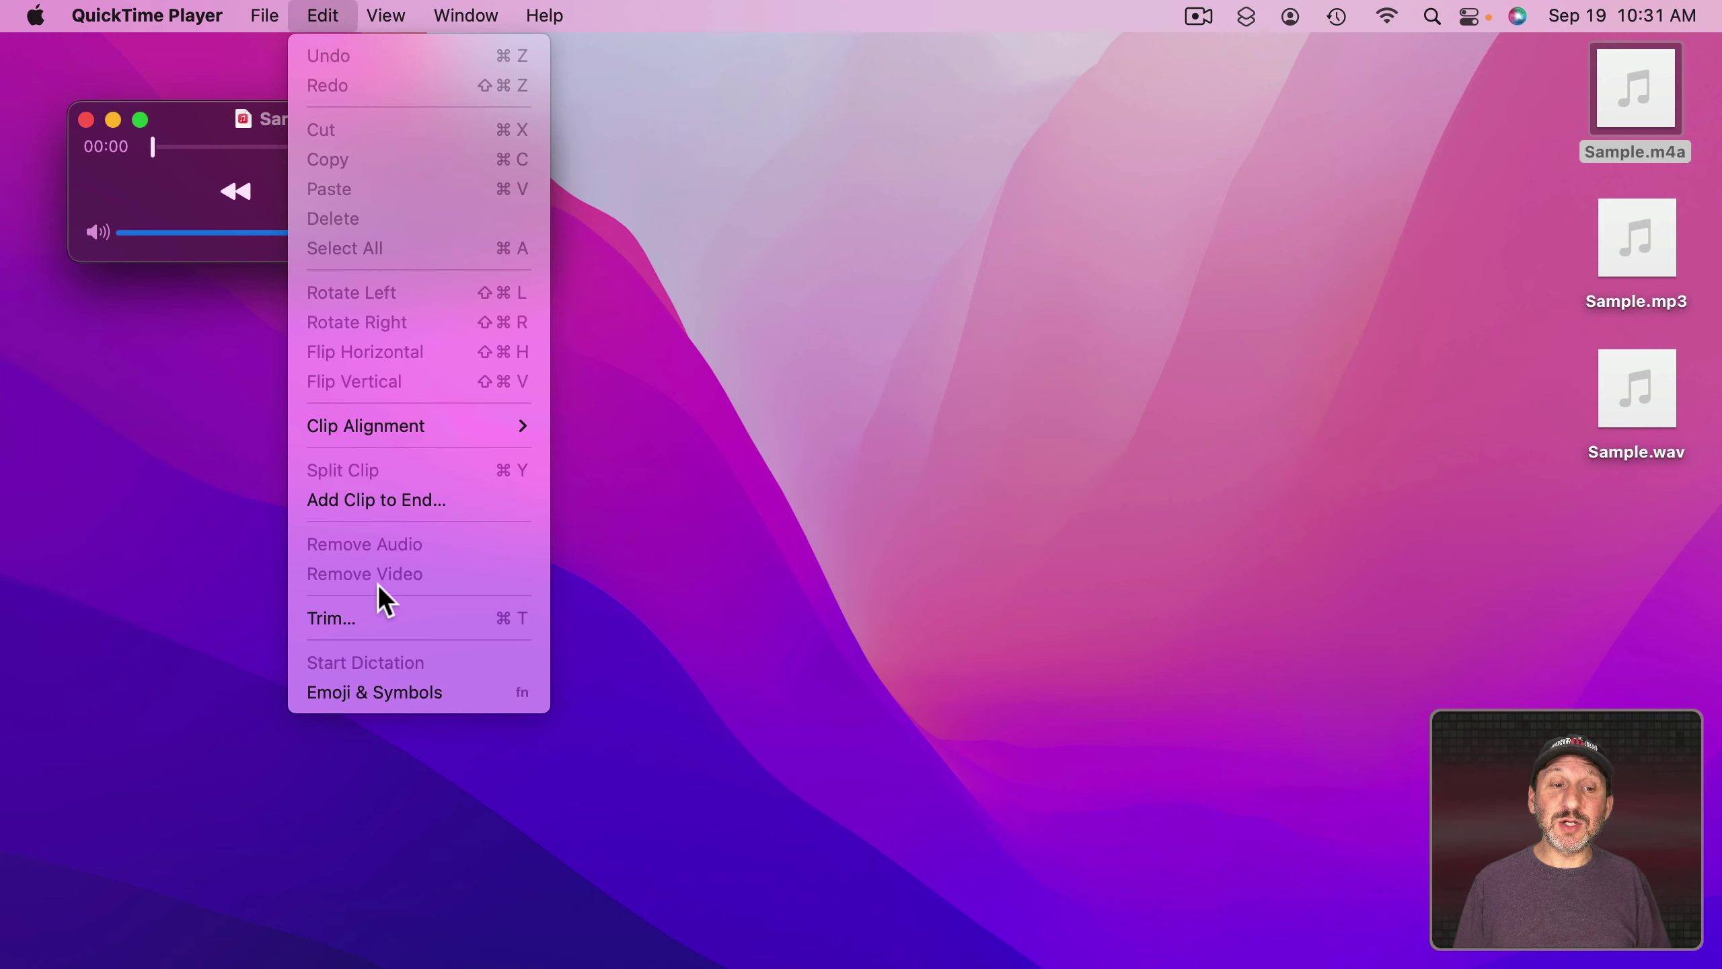
click(369, 619)
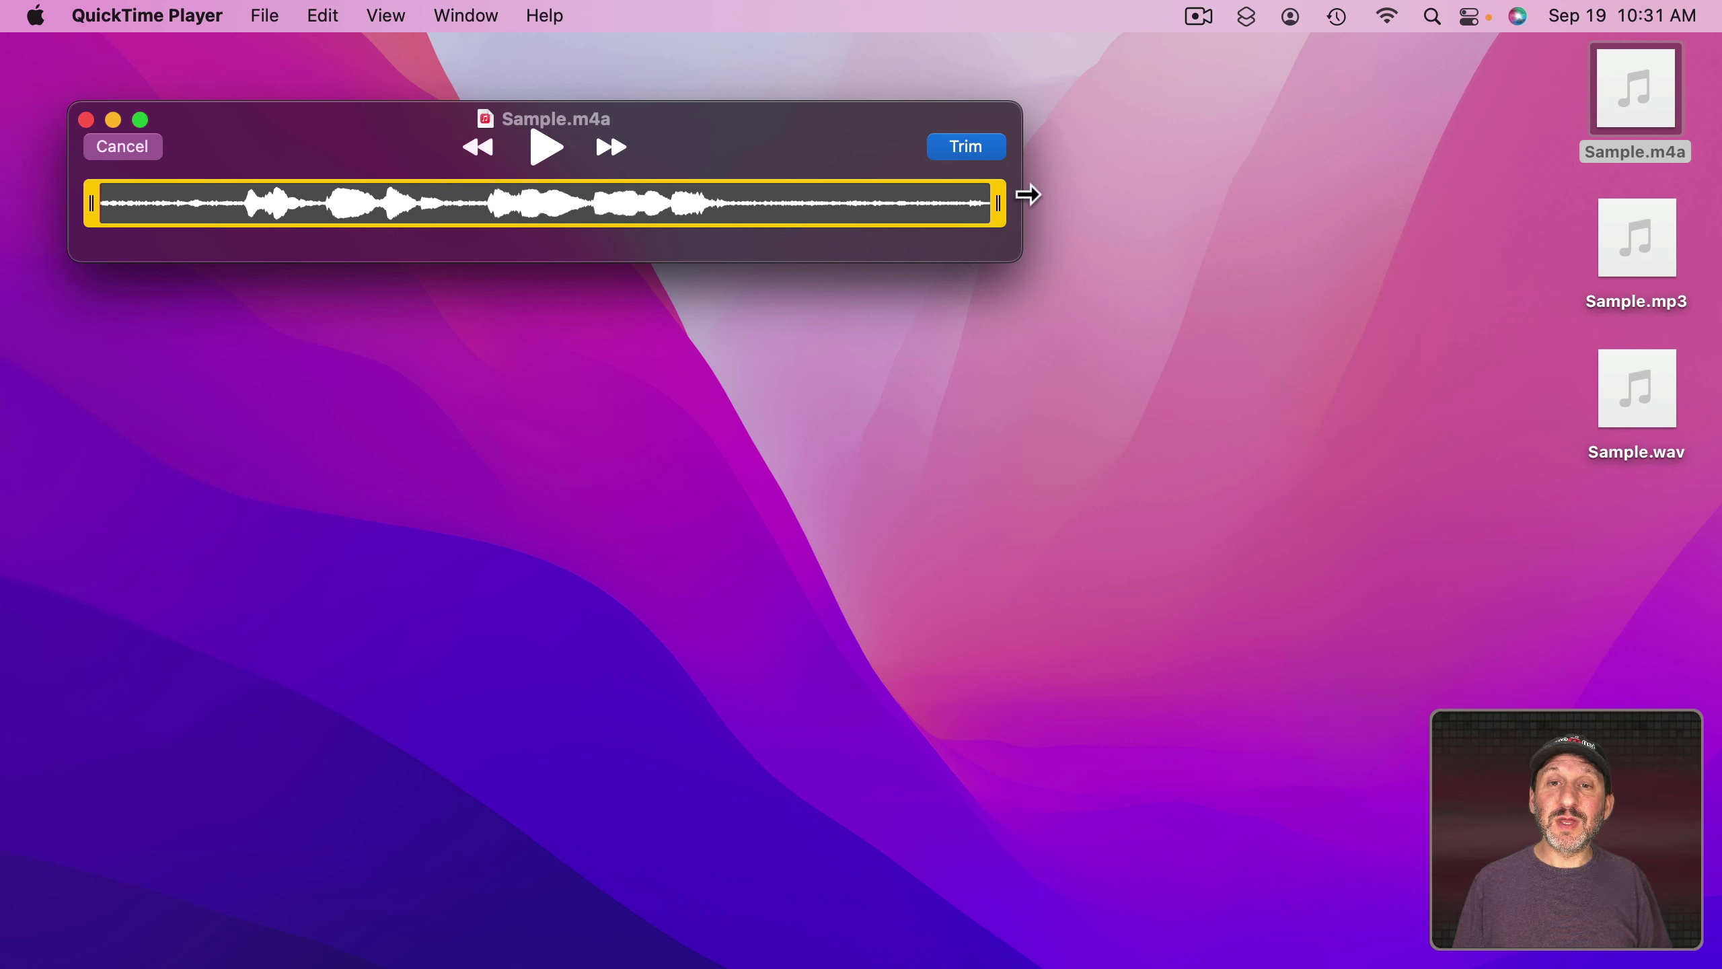
drag(1030, 192, 1547, 189)
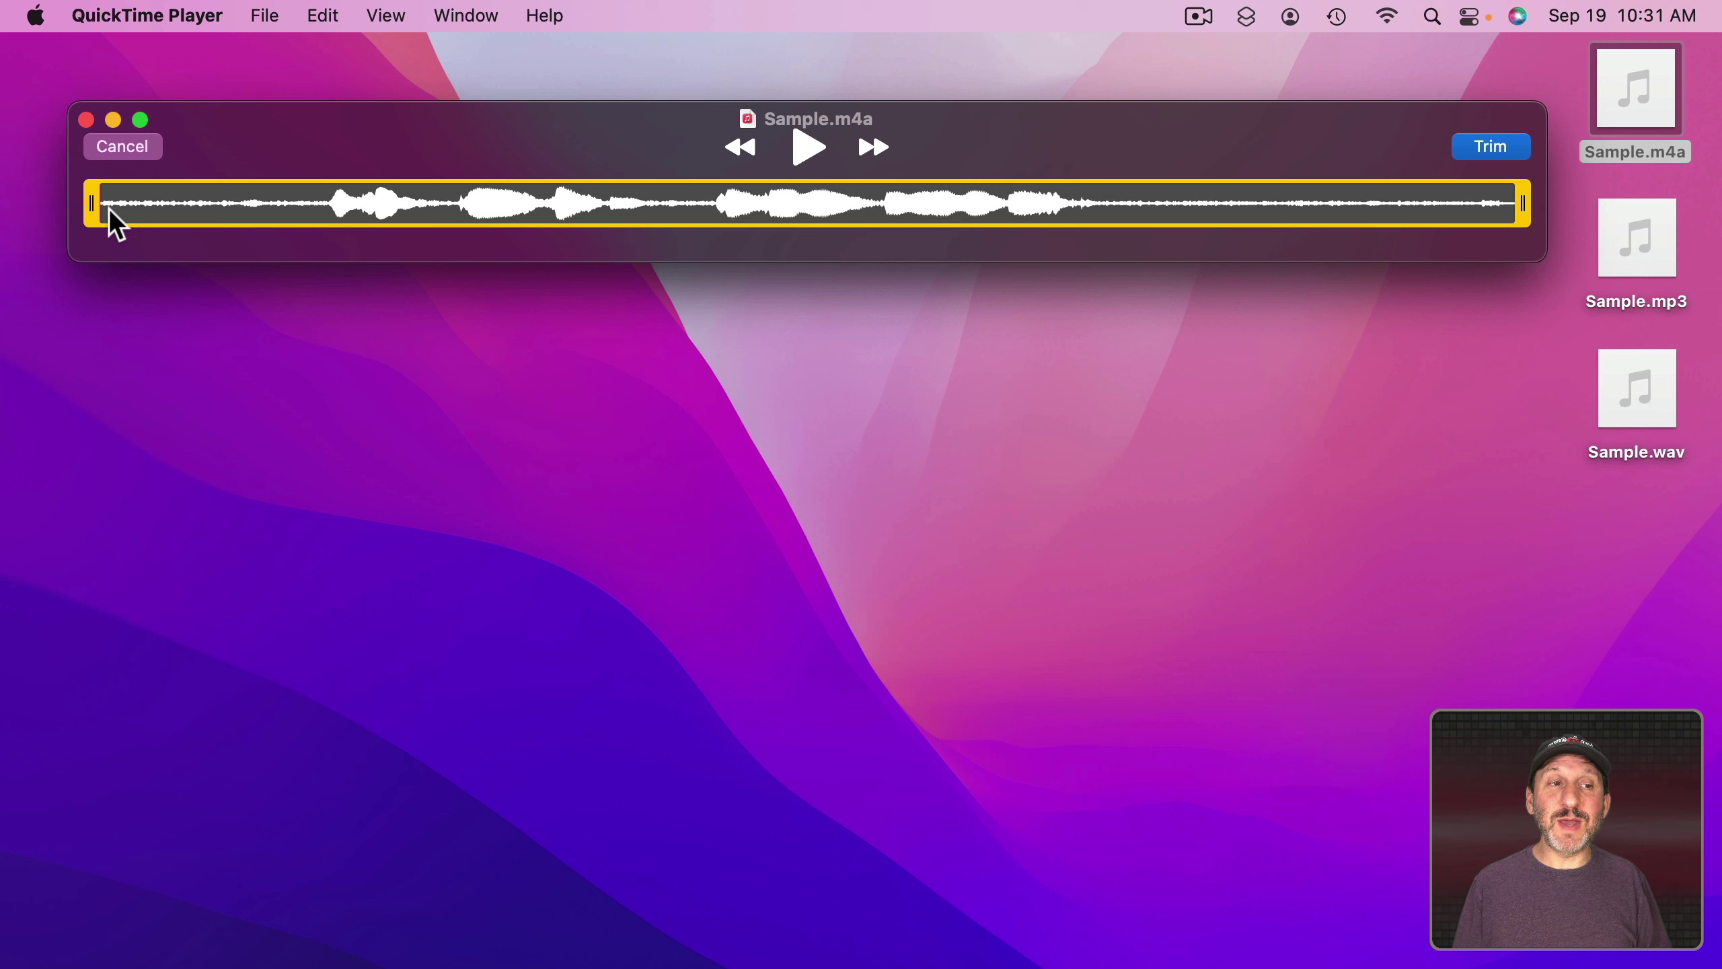
drag(89, 206, 312, 210)
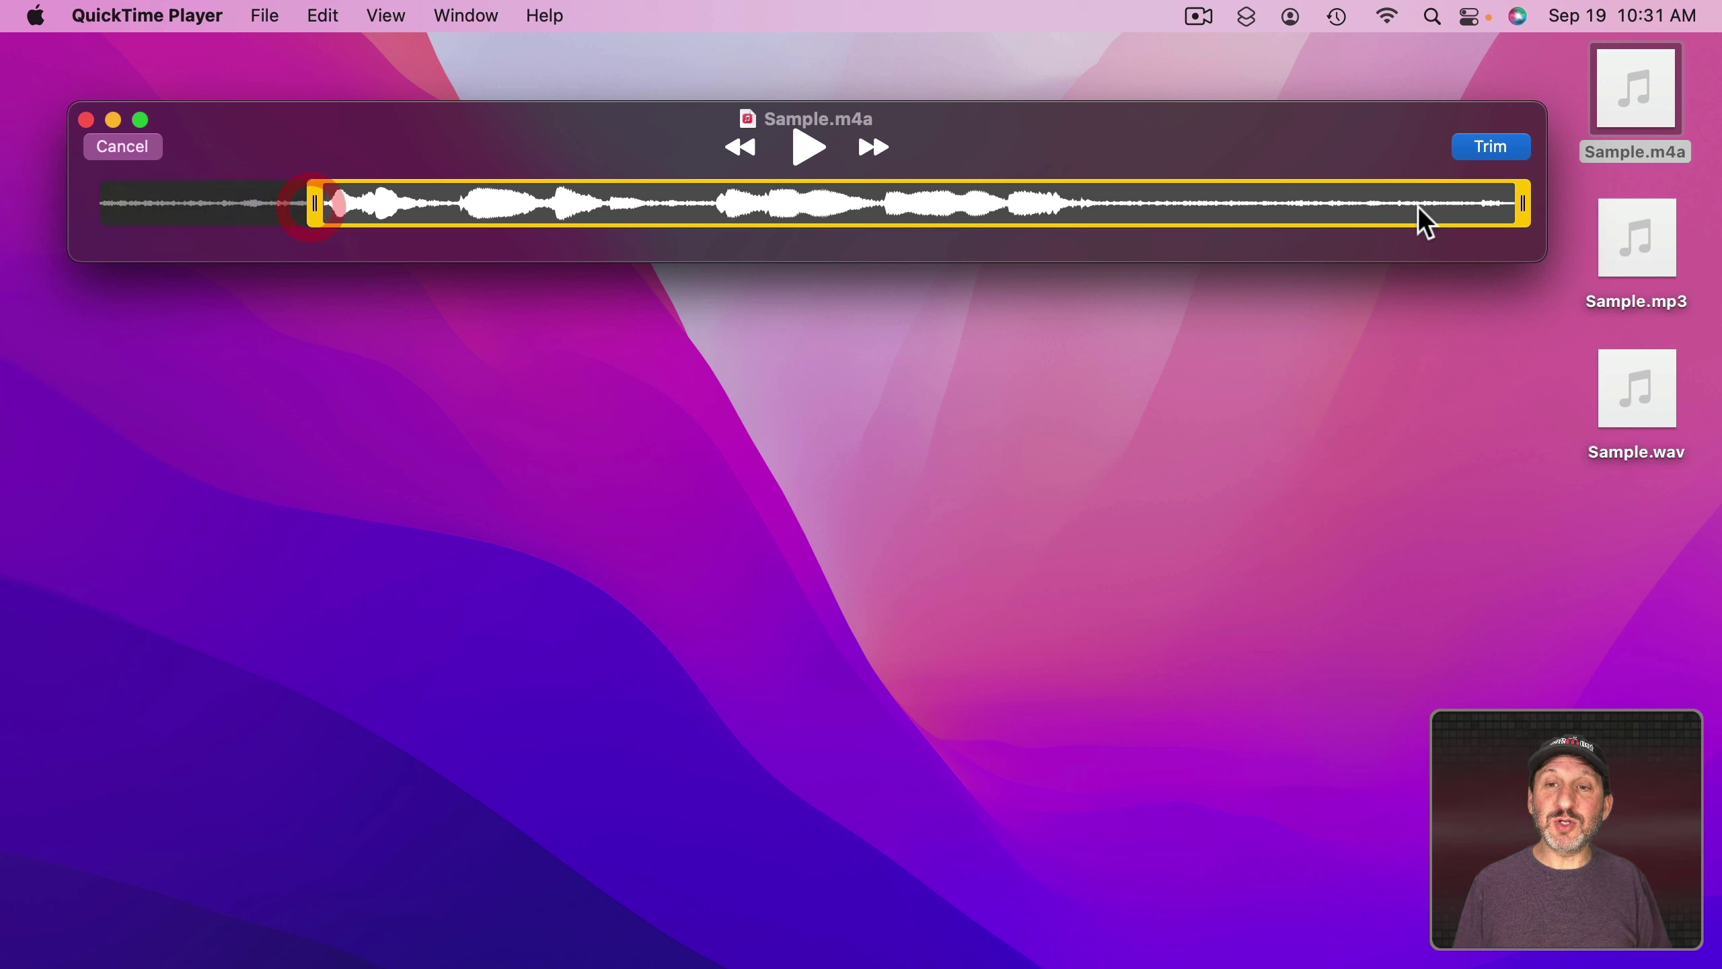
drag(1516, 207, 1204, 211)
click(813, 156)
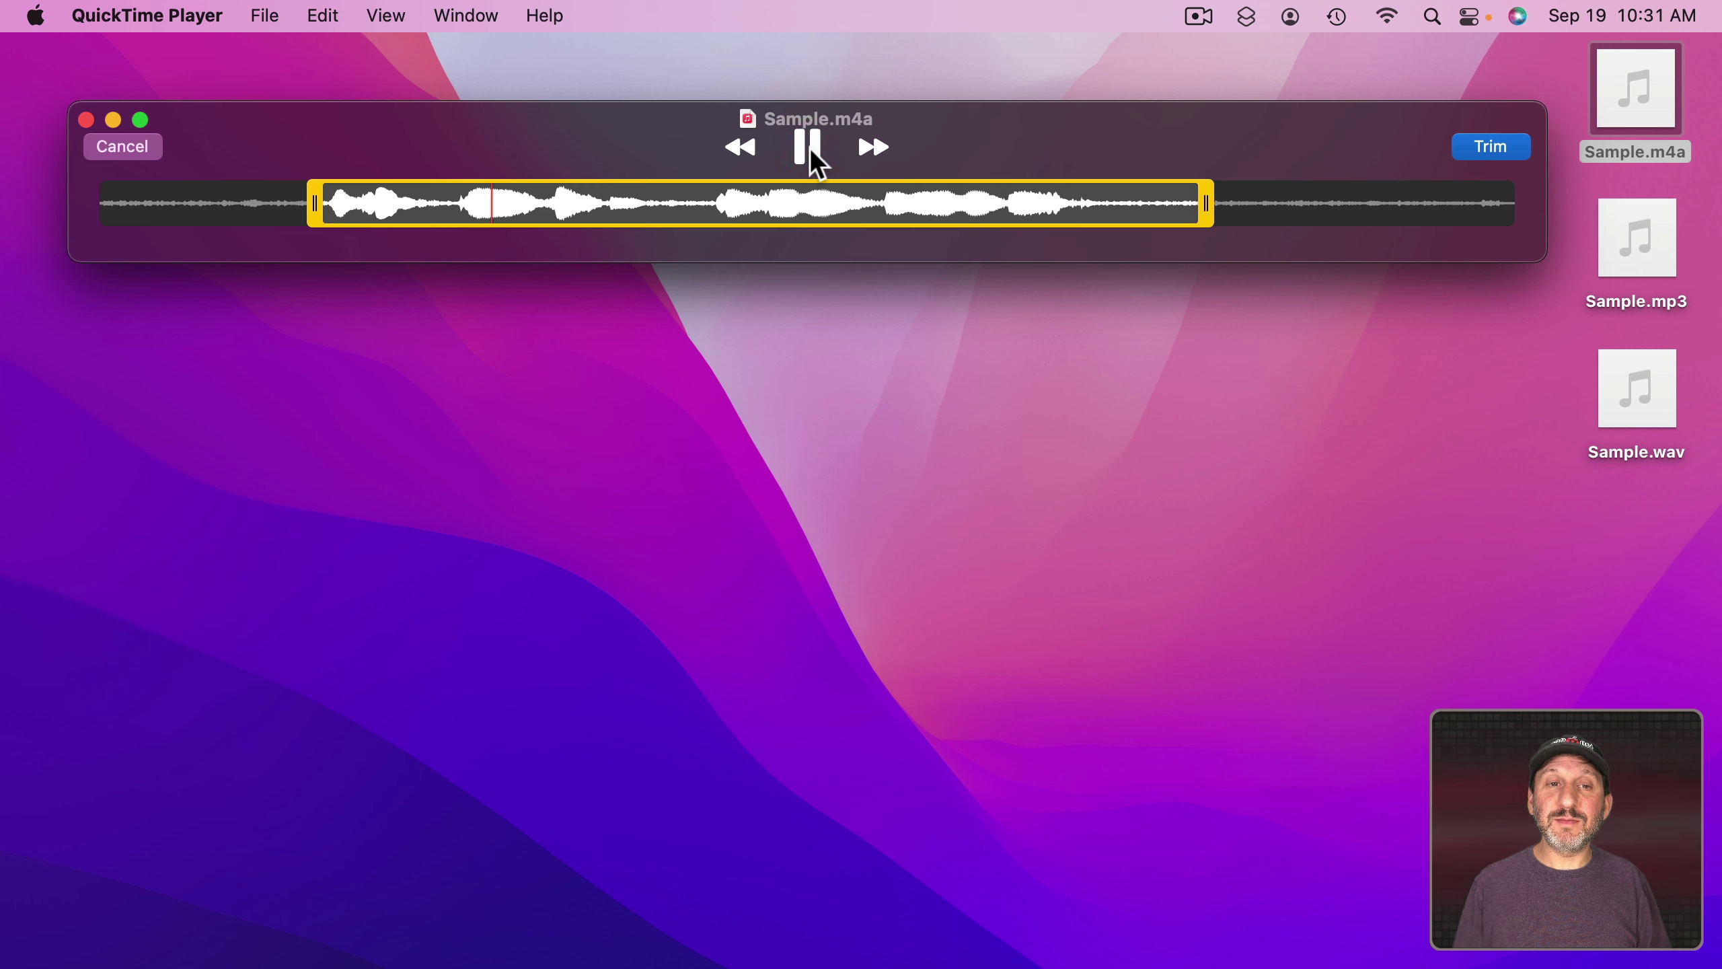
click(813, 157)
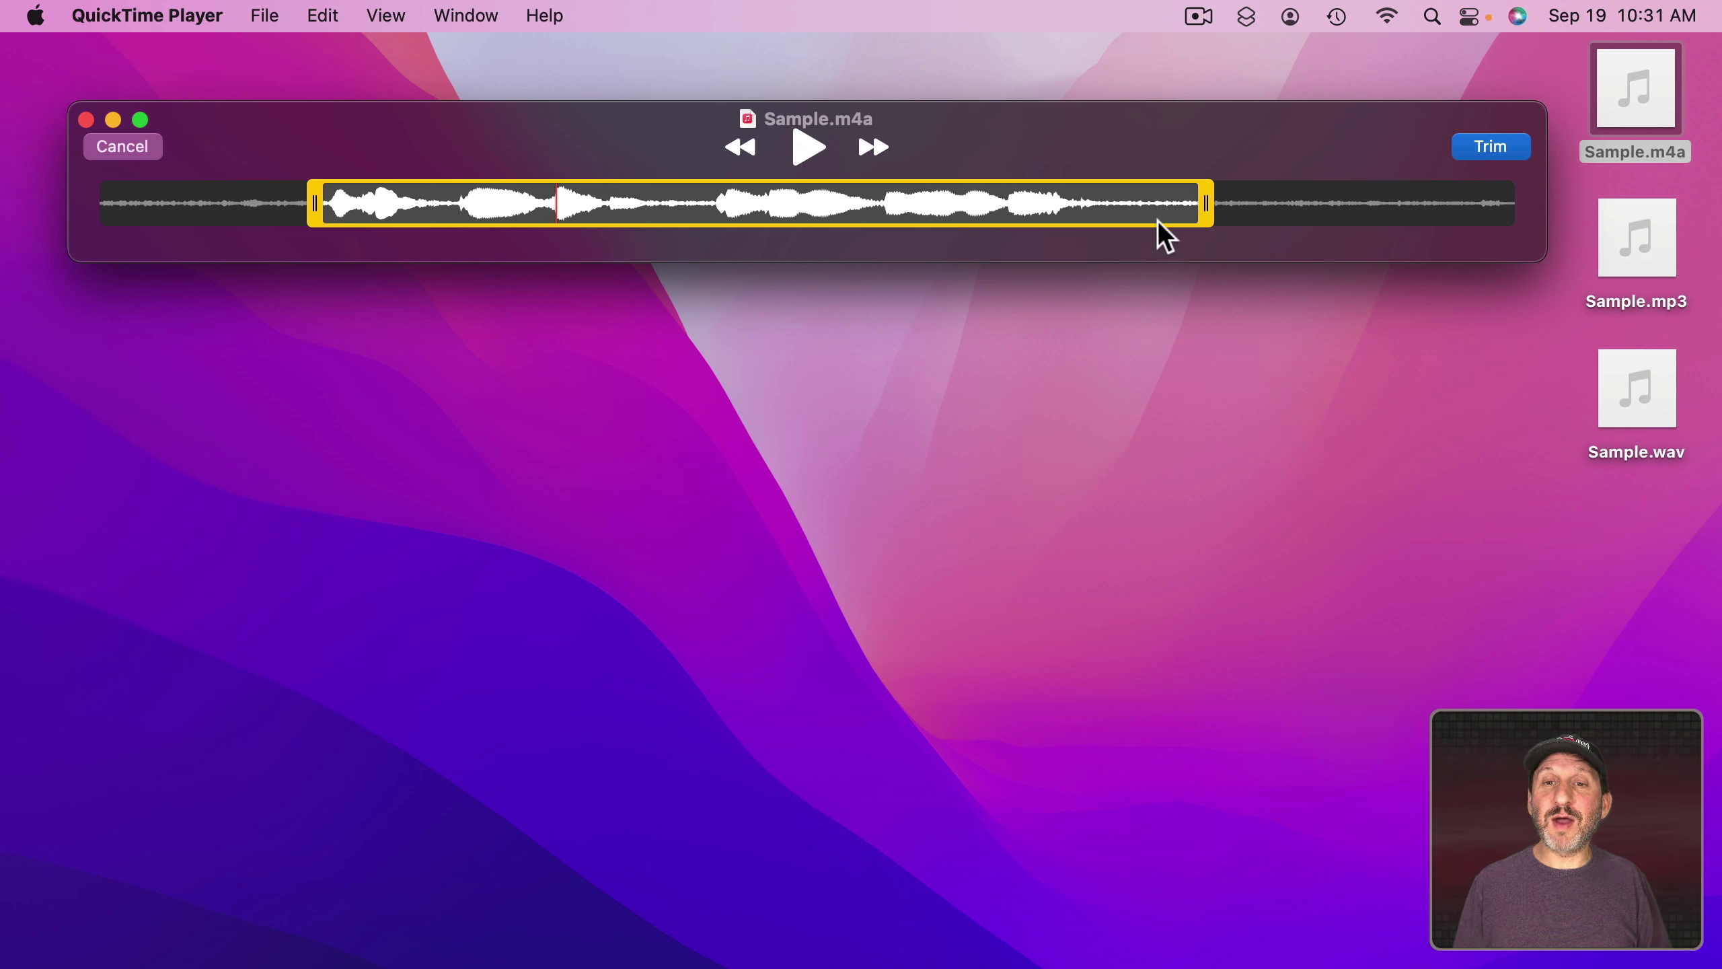
click(1485, 149)
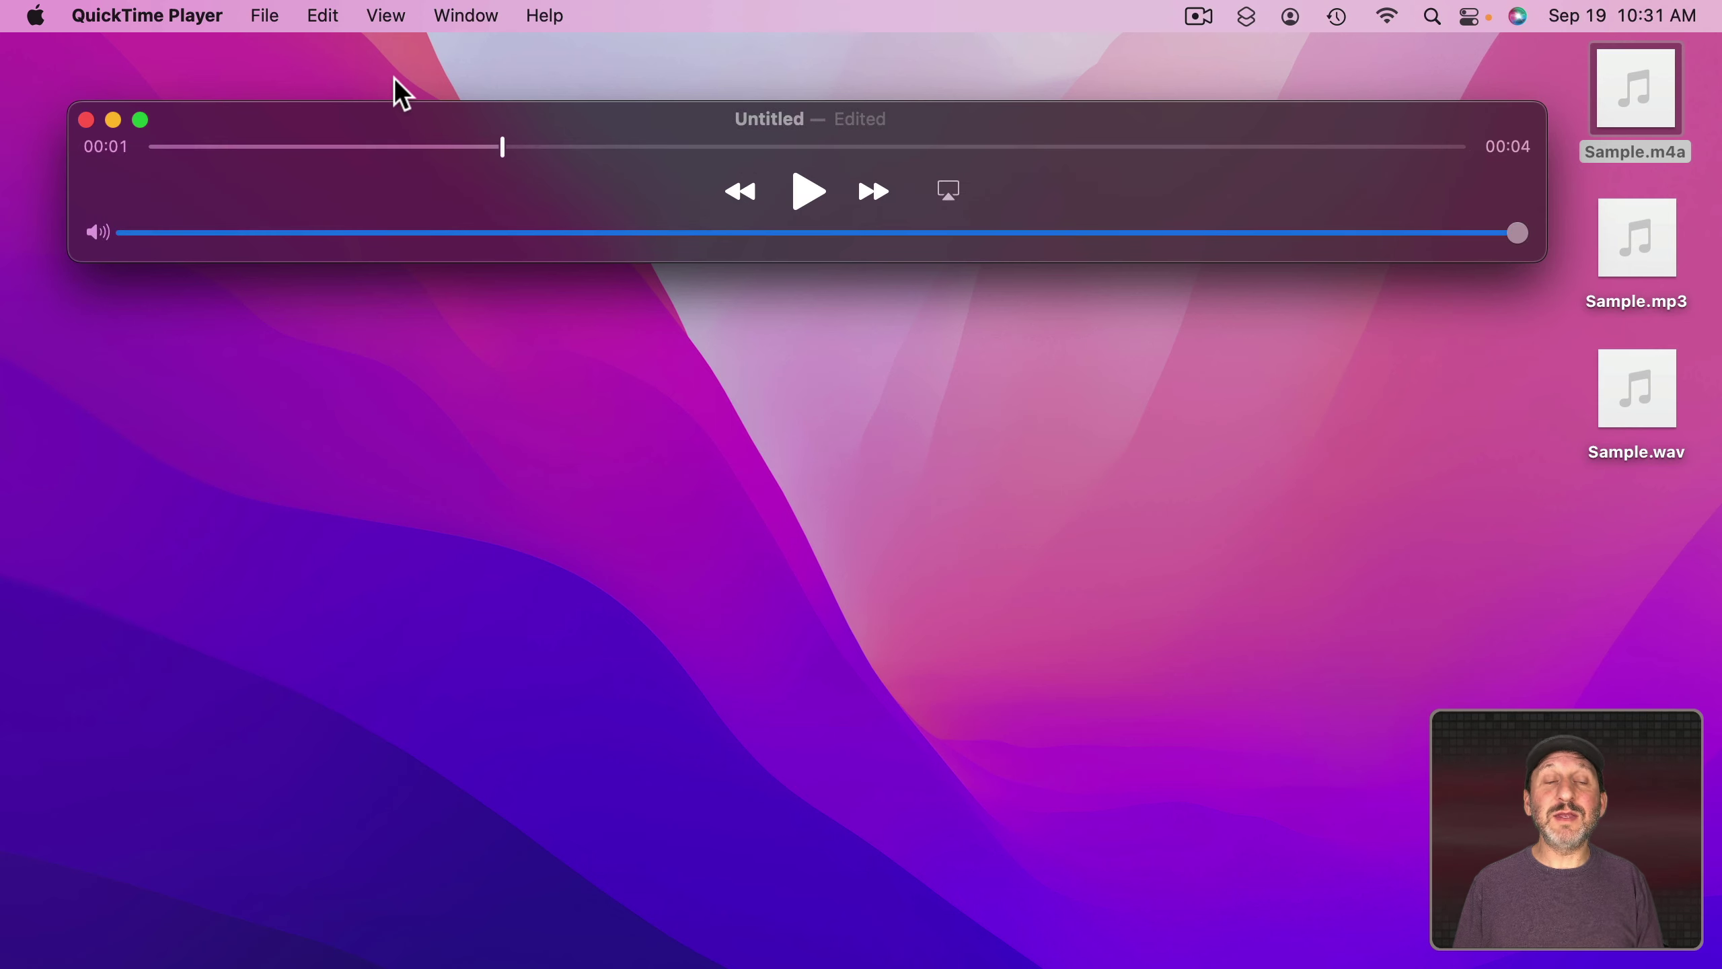
Step: Start saving the trimmed audio as a new file
click(261, 17)
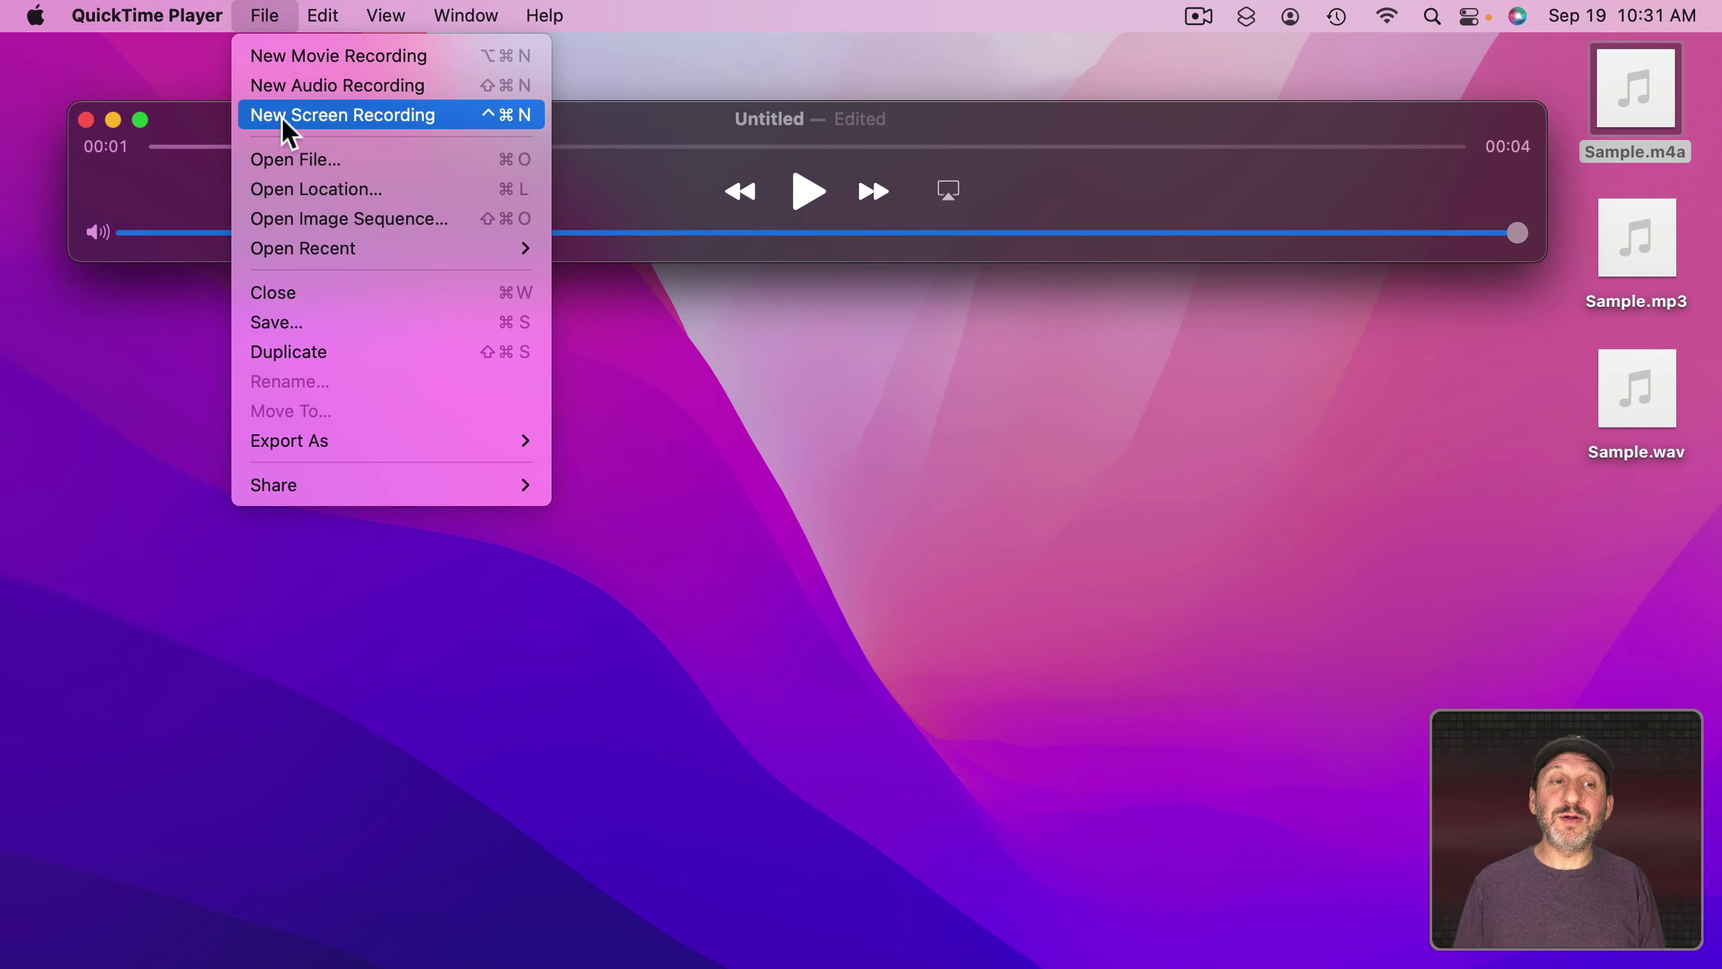
click(292, 329)
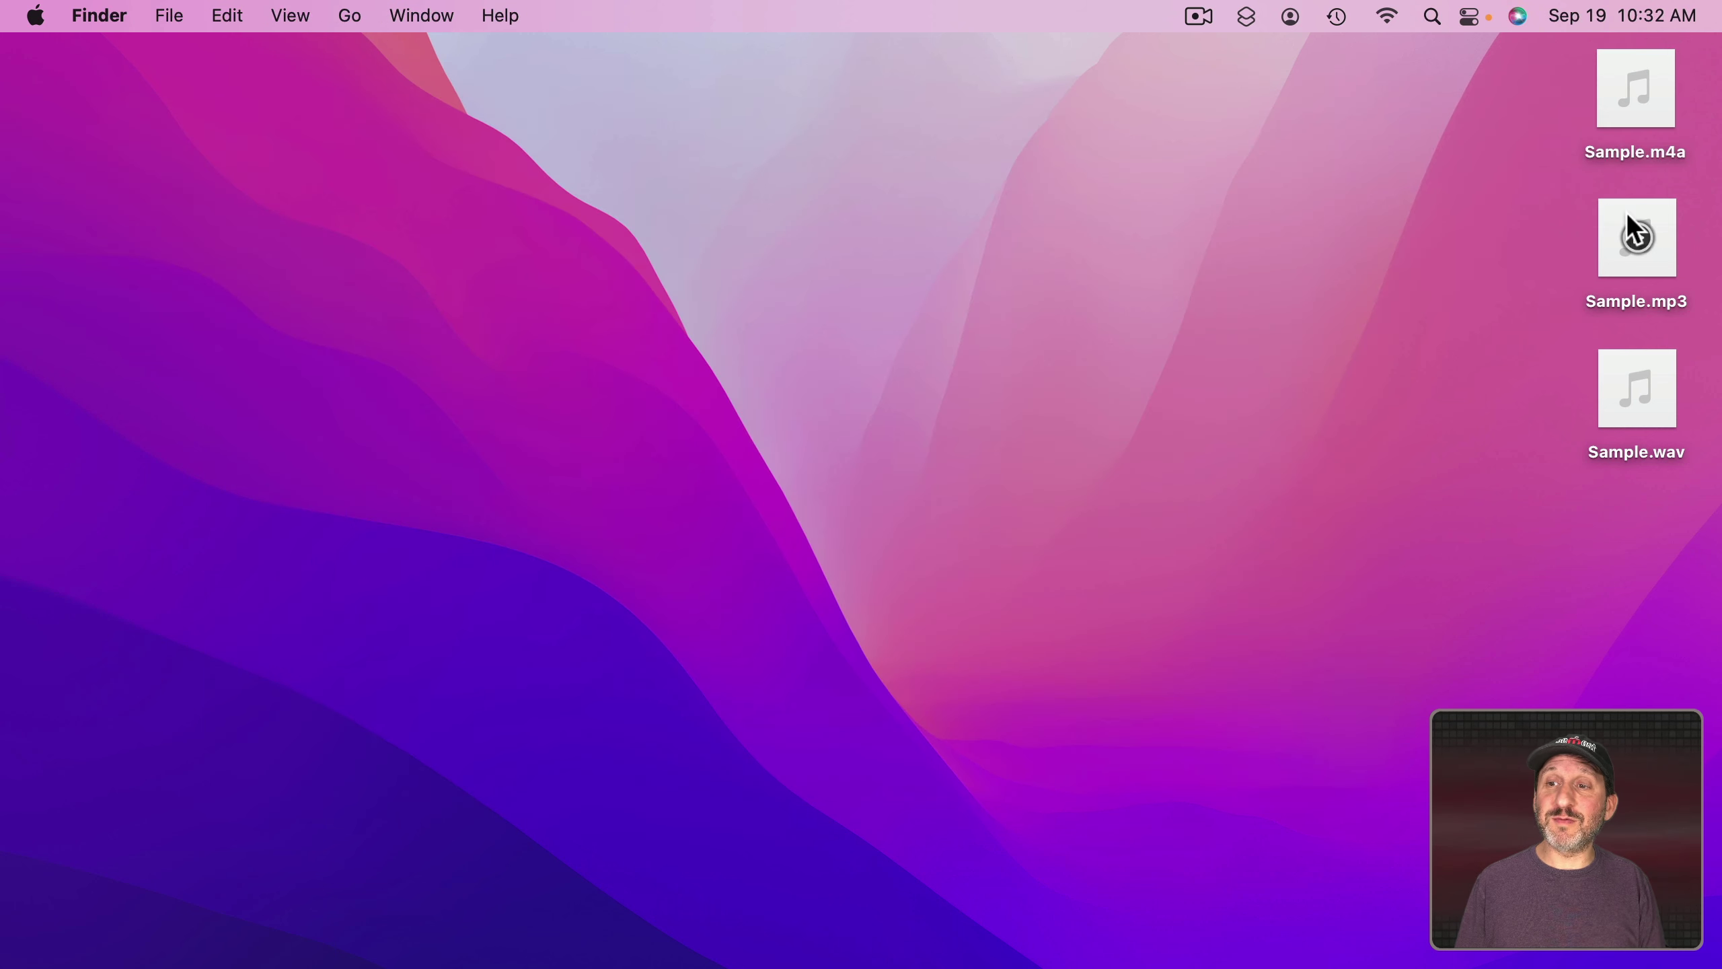
Step: Open Sample.mp3 in QuickTime Player, bring up its trim view, and close the file without trimming
click(1634, 231)
right_click(1634, 231)
mouse_move(1498, 265)
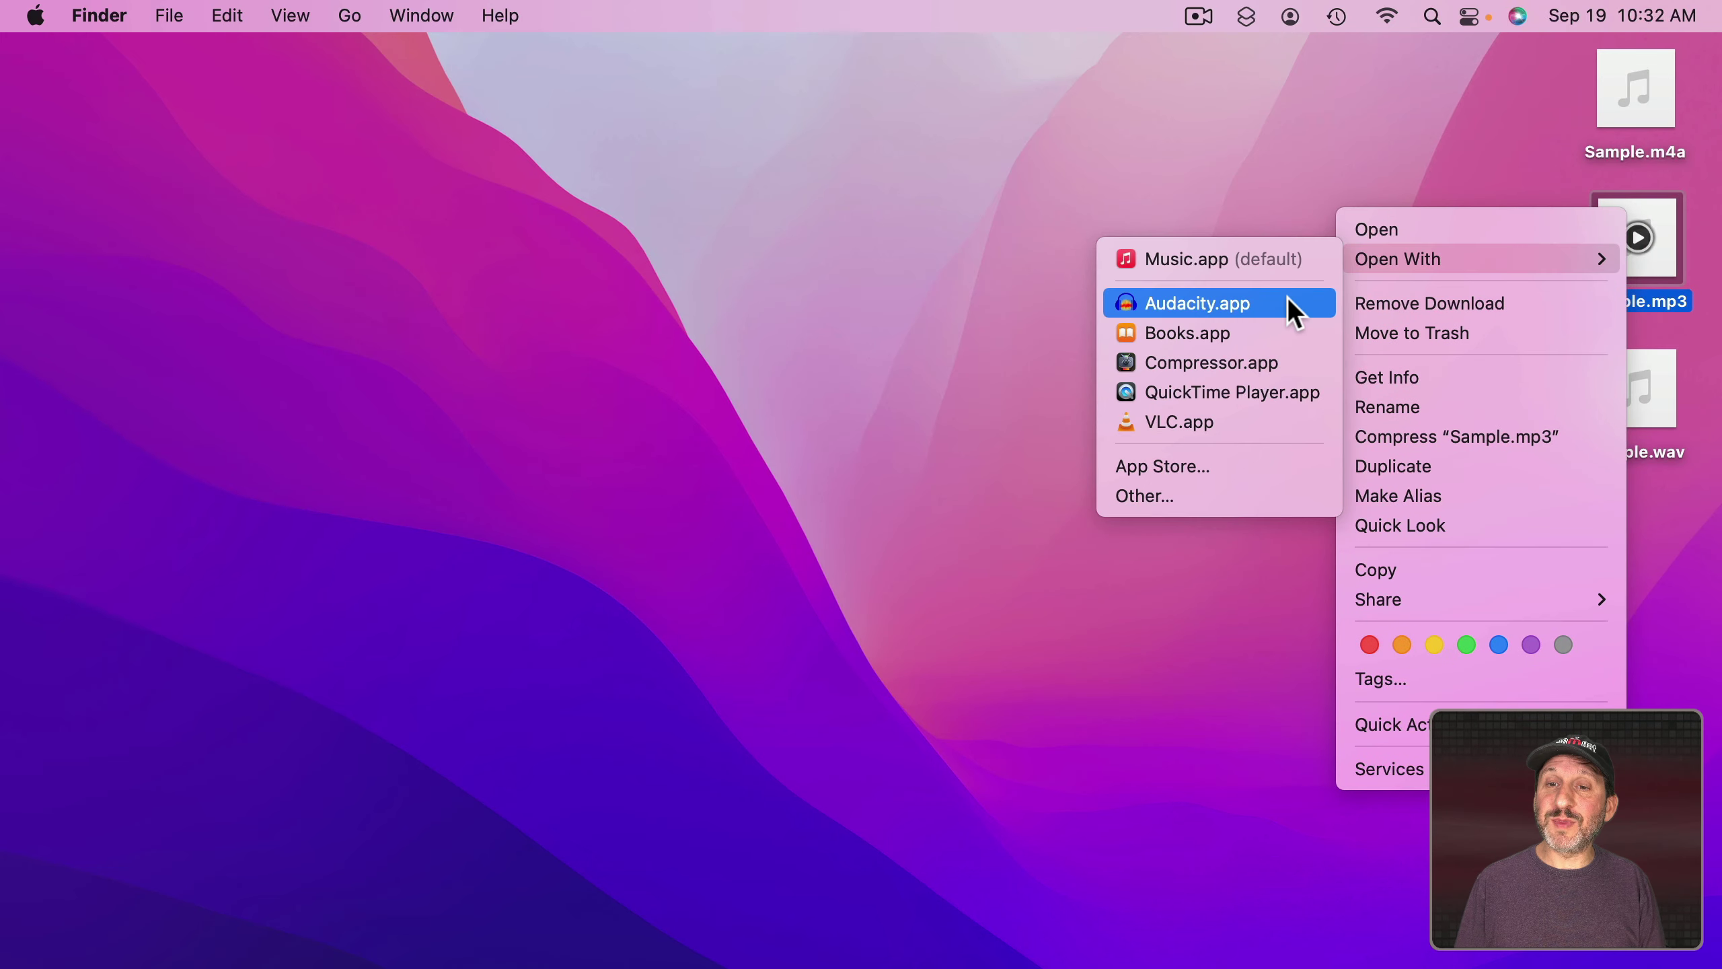
click(1235, 384)
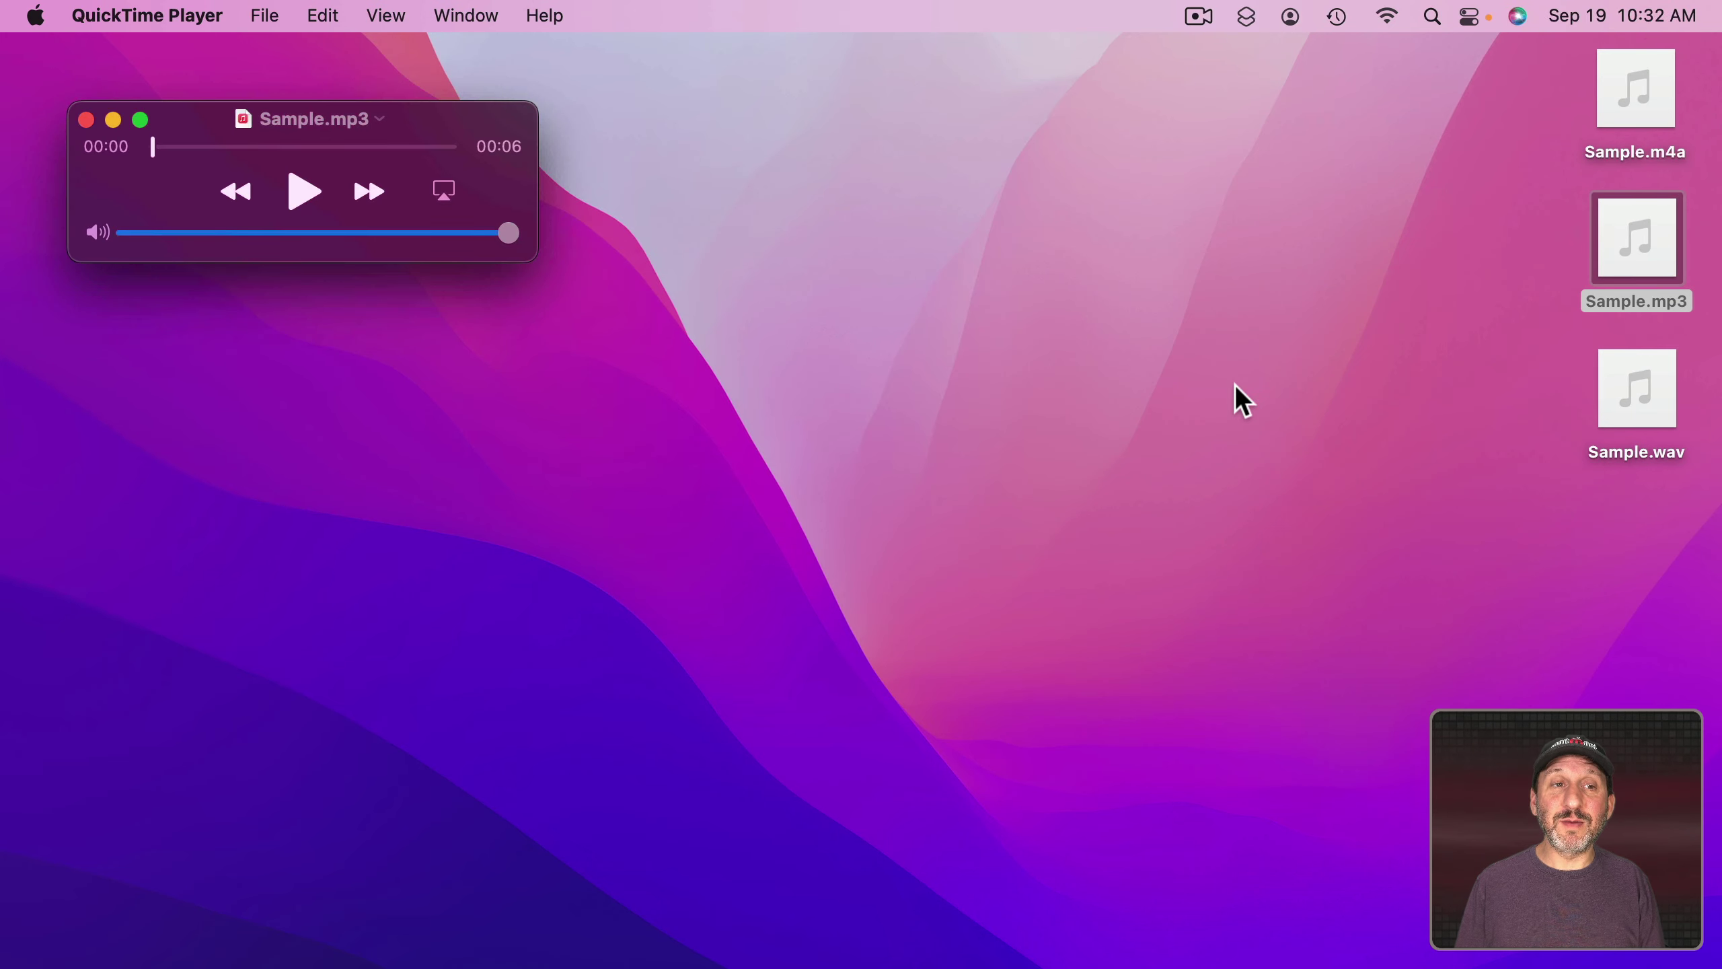
key(super+t)
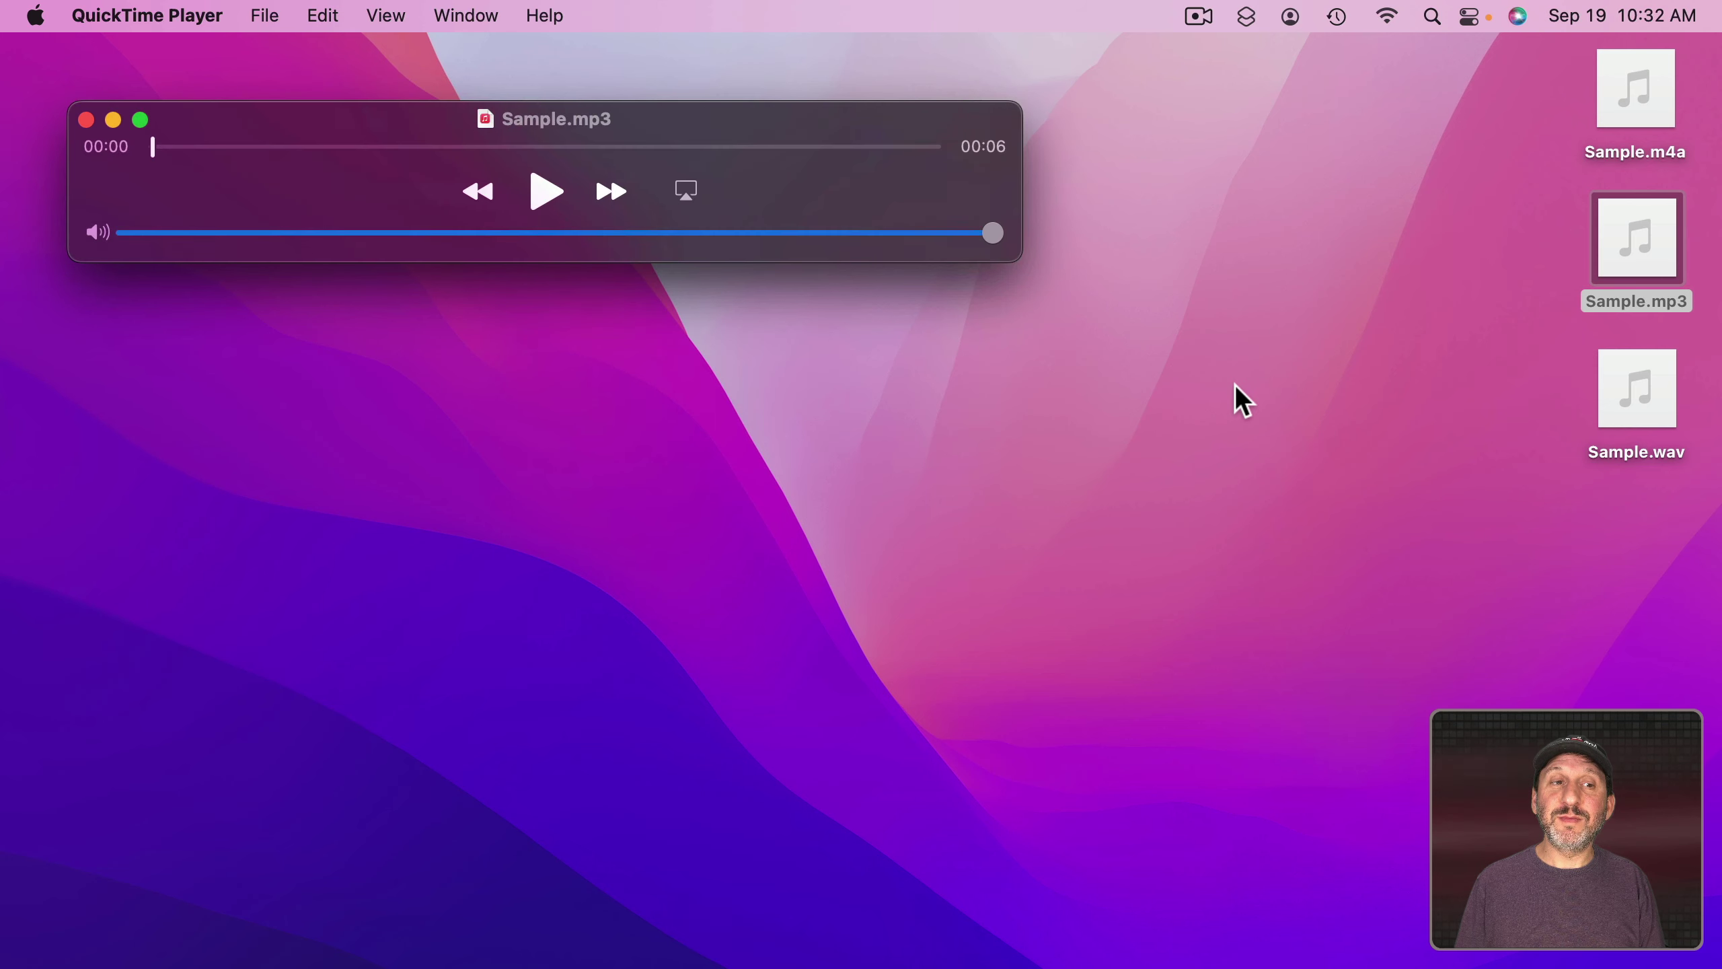
key(super+w)
Step: Open Sample.wav in QuickTime Player and bring up its trim view
right_click(1641, 368)
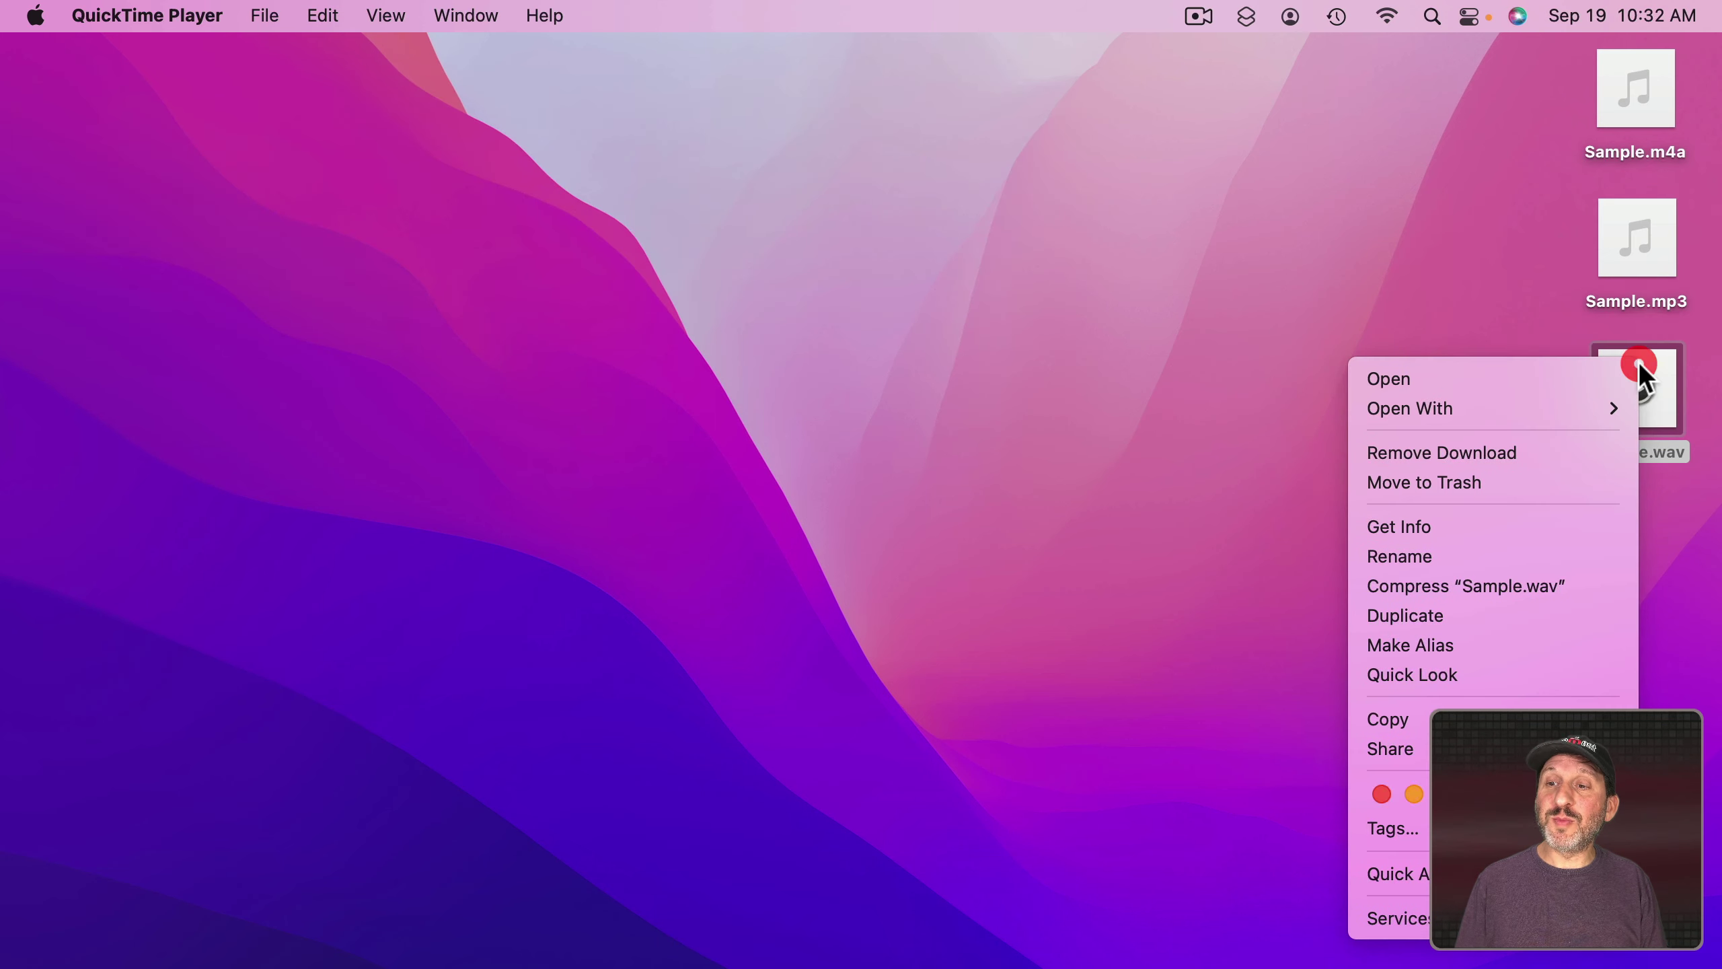
mouse_move(1542, 409)
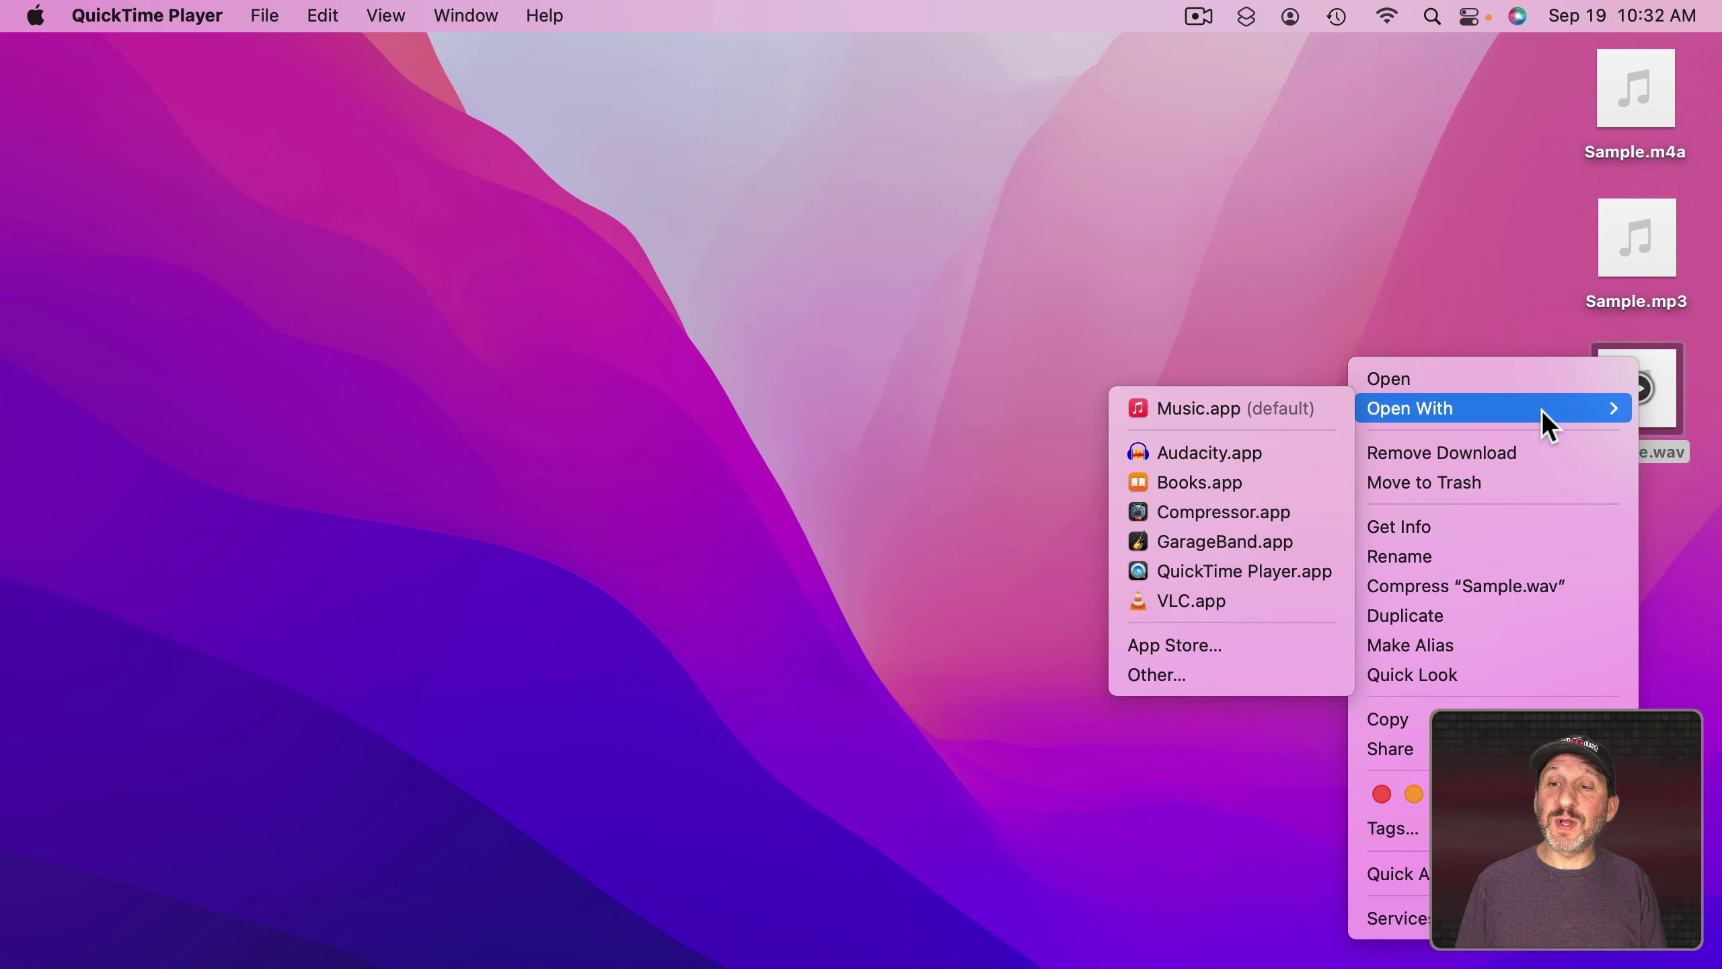
click(1247, 568)
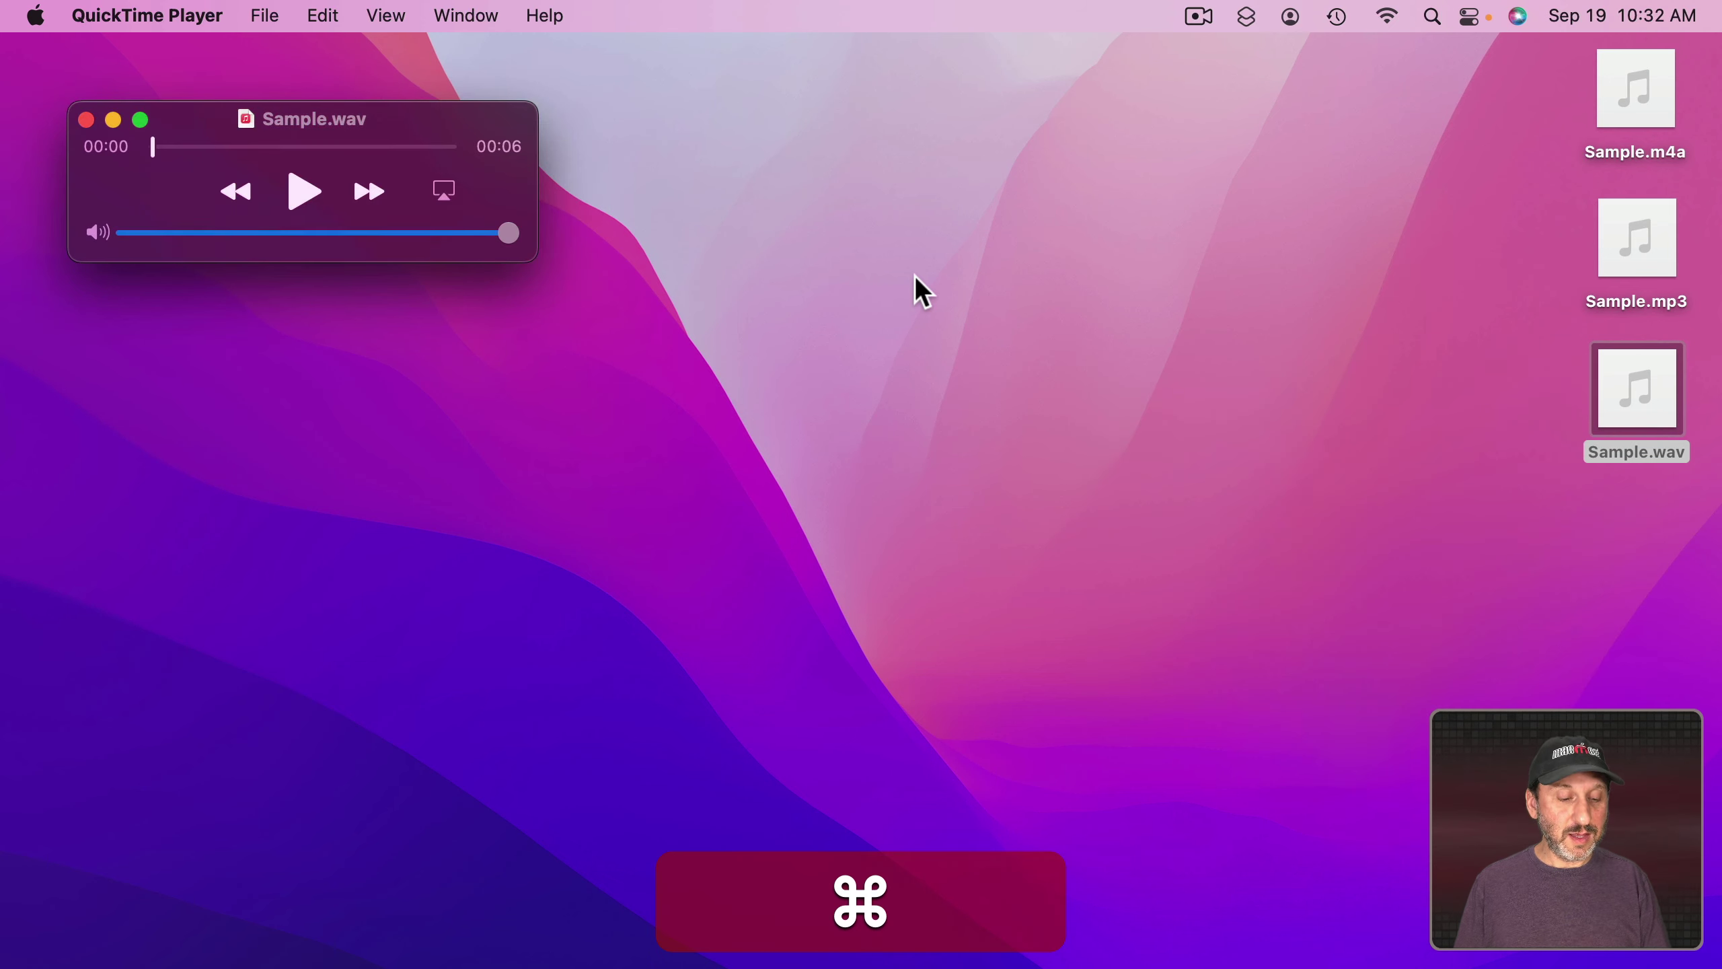
key(super+t)
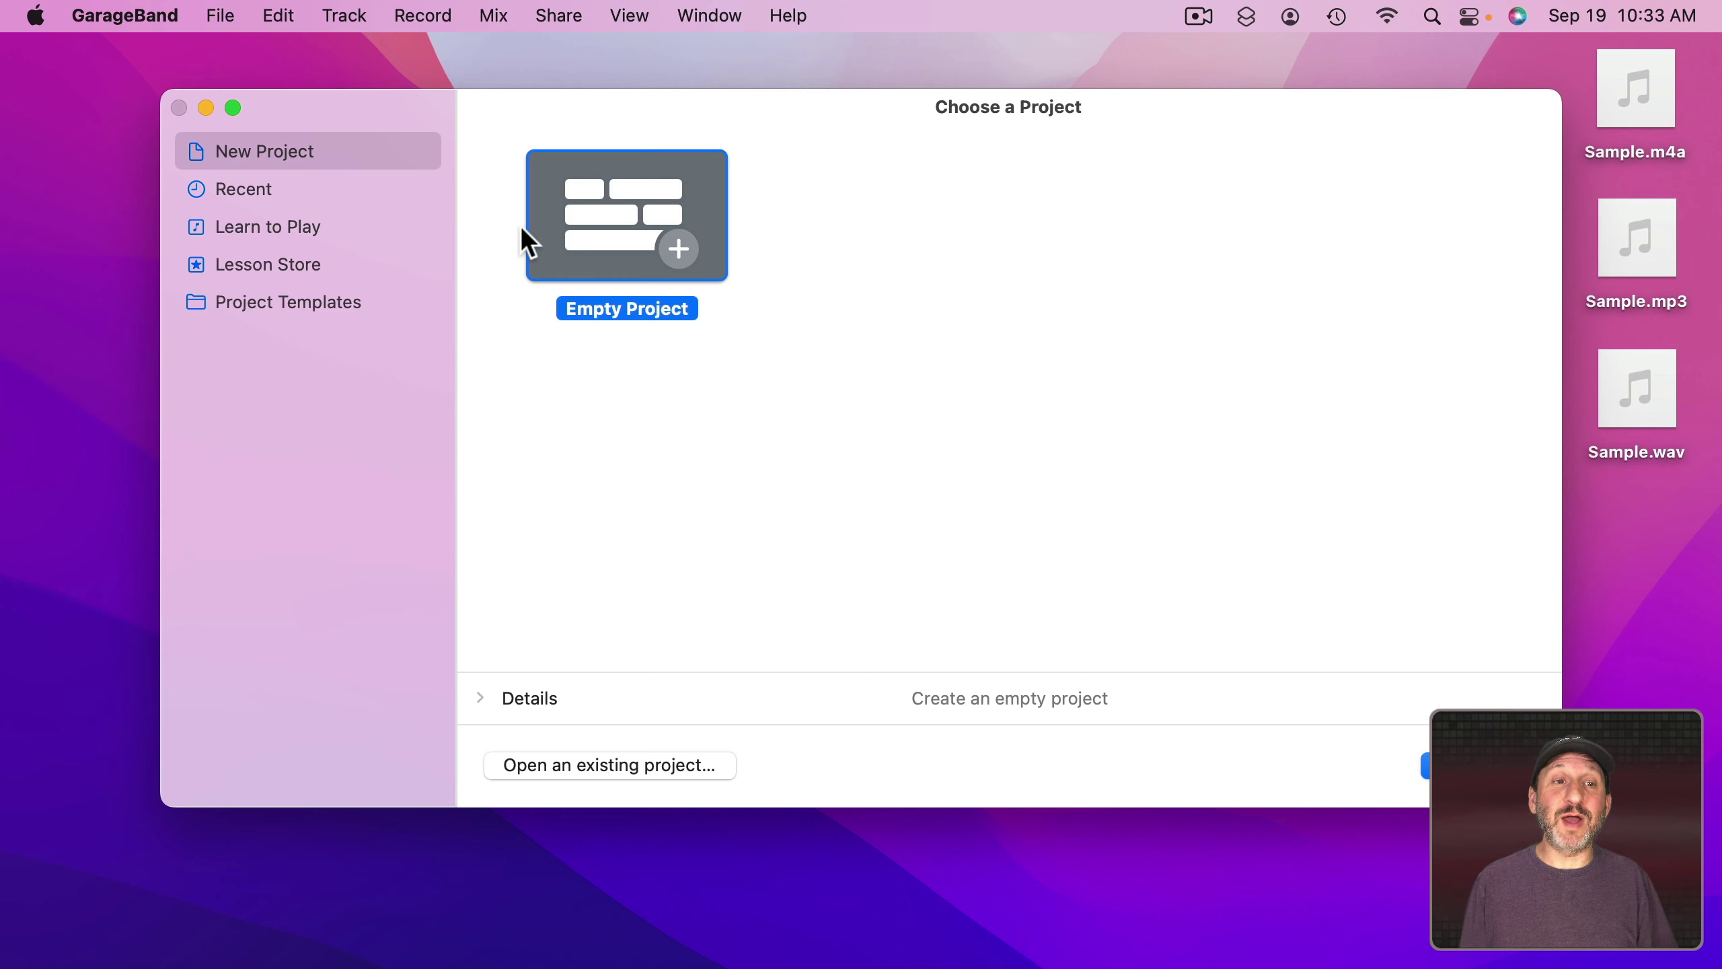
Step: In GarageBand, create an empty project with a microphone audio track using Input 1
double_click(603, 195)
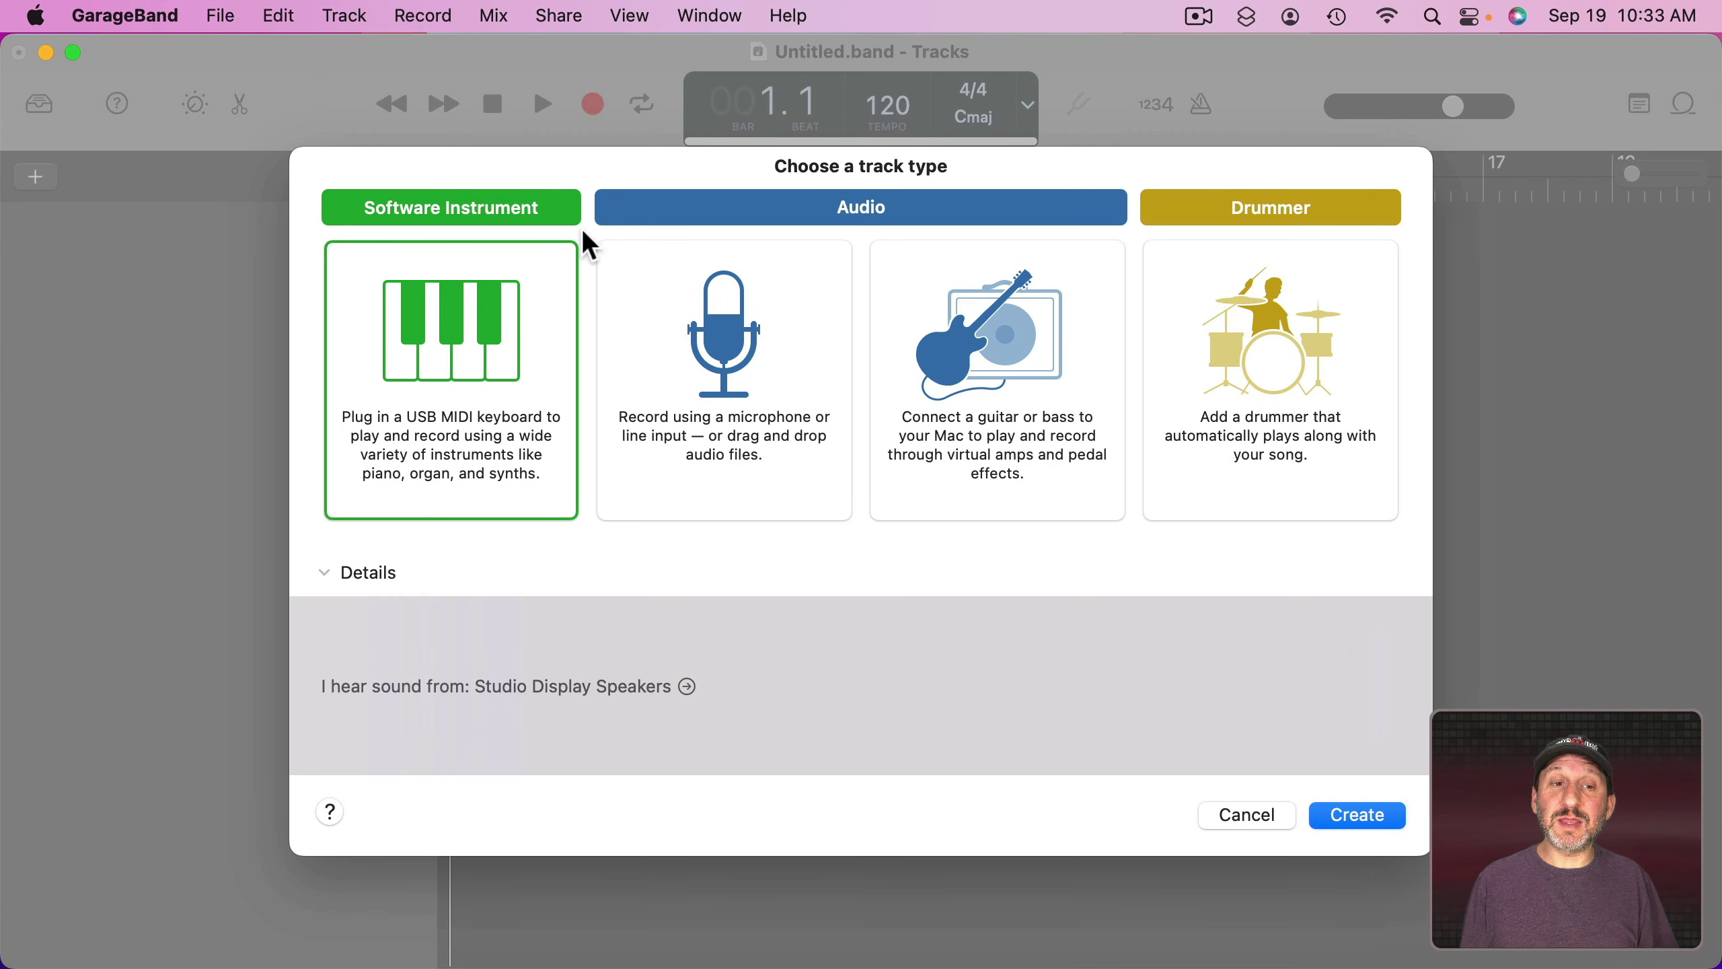
click(754, 343)
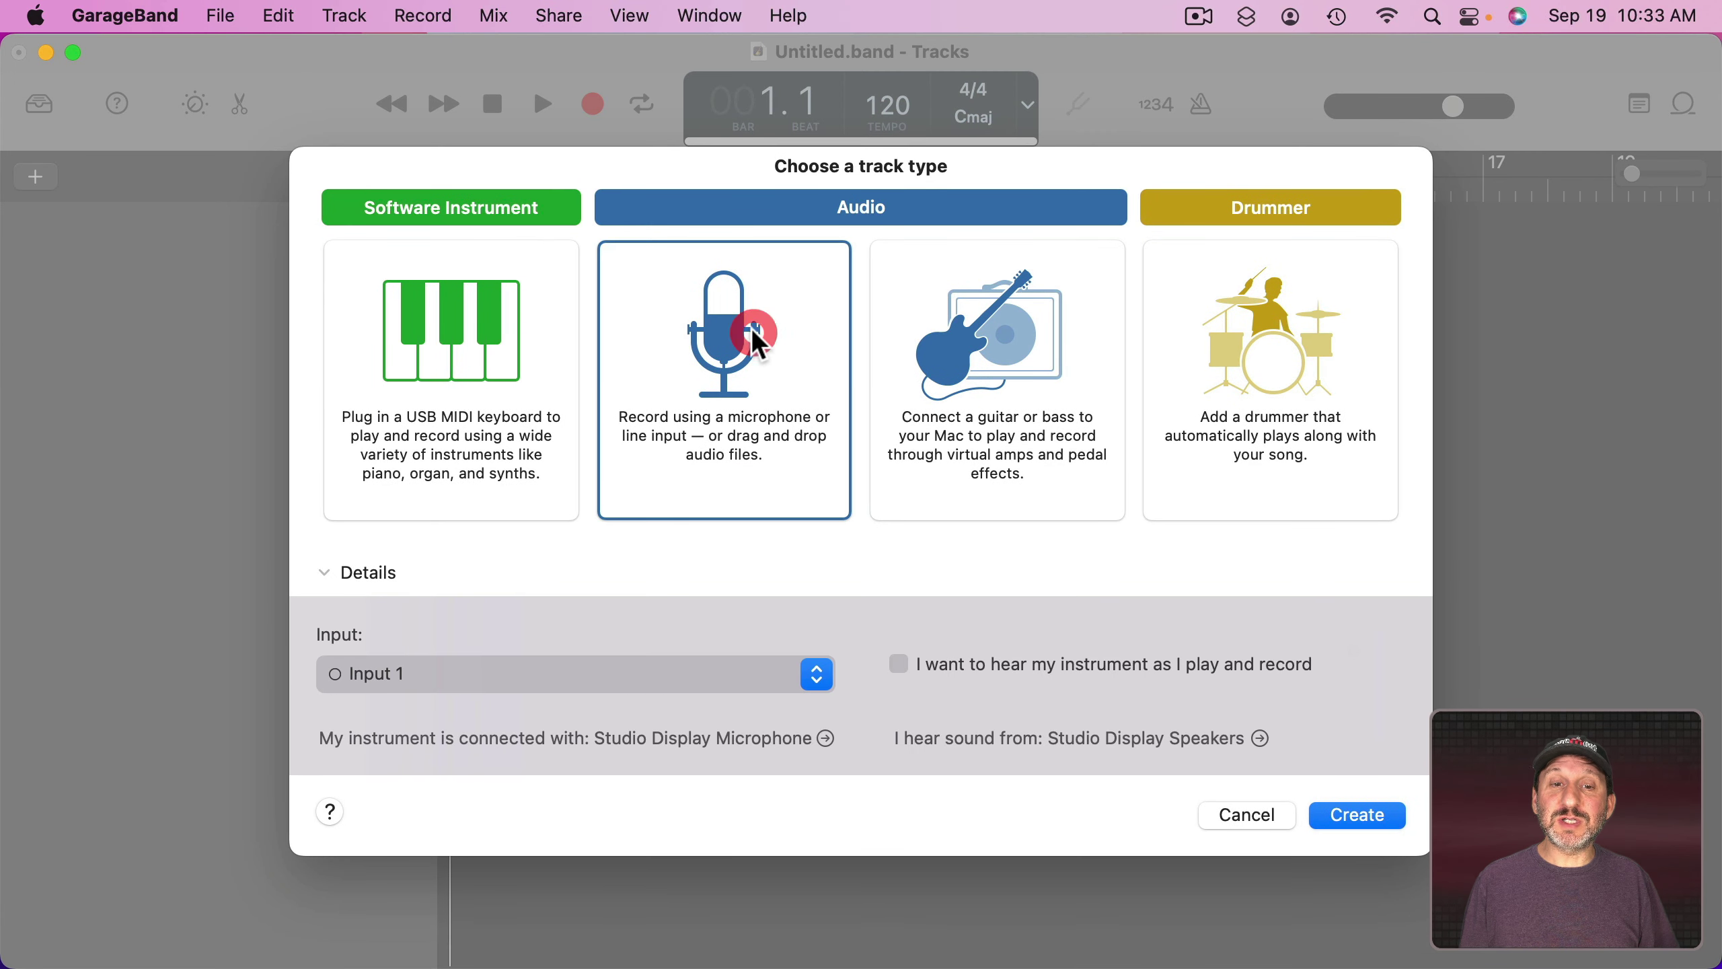
click(1369, 822)
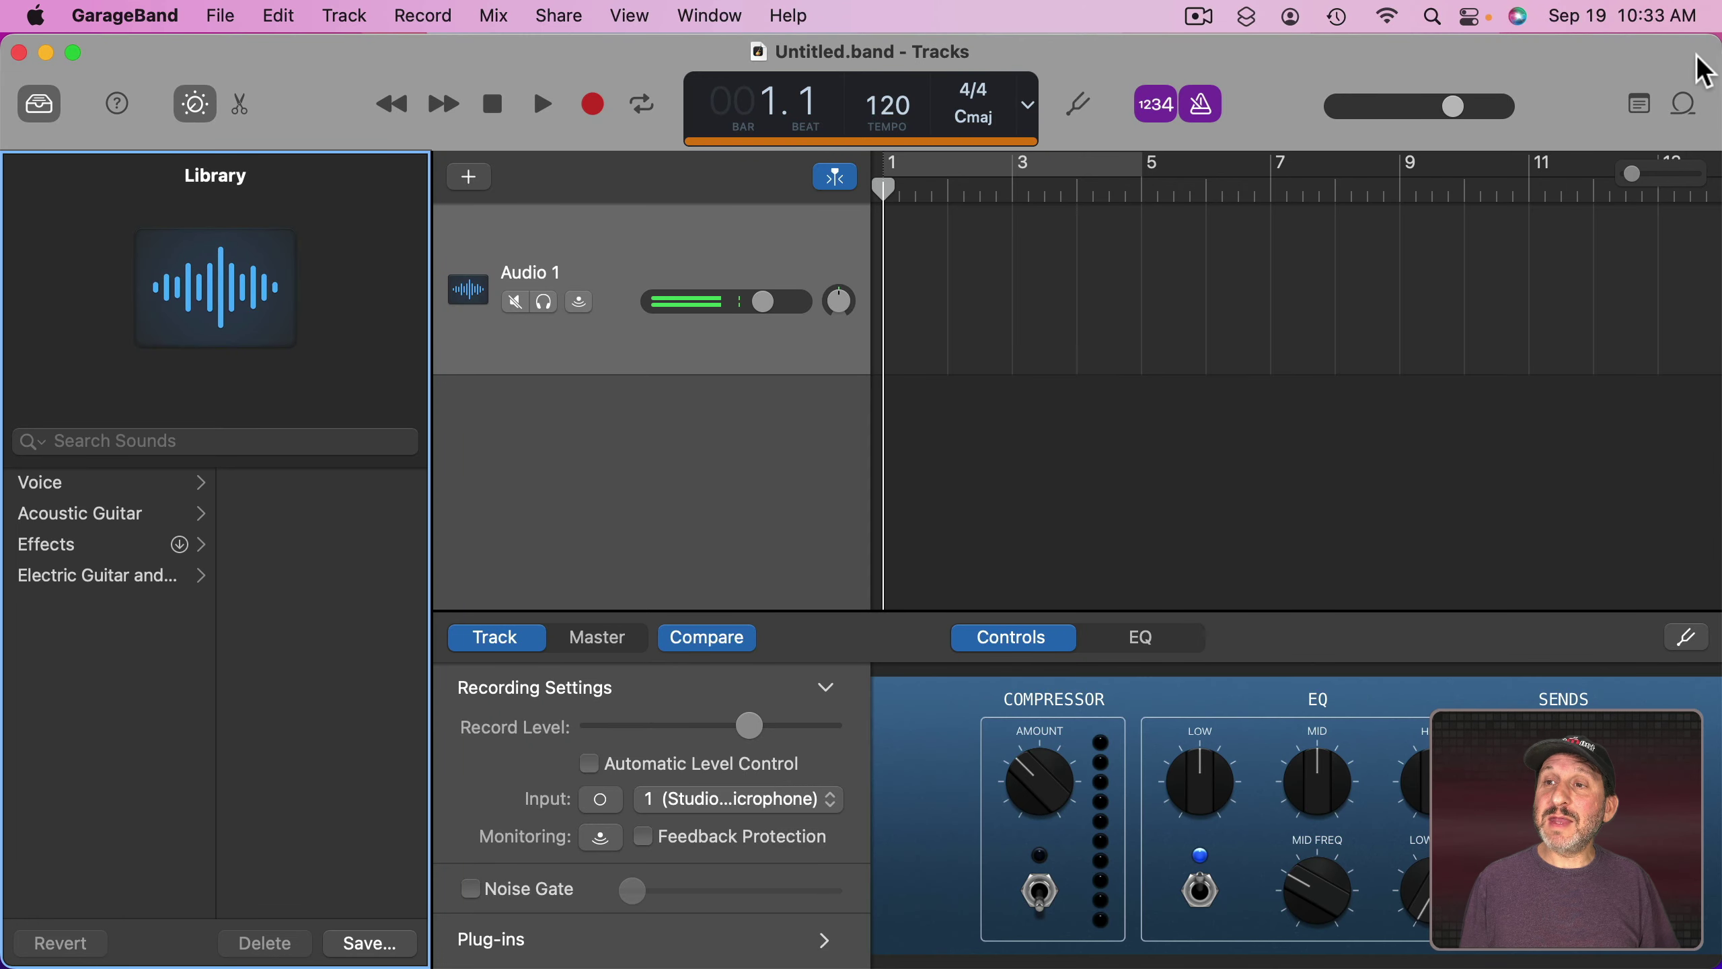
Step: Place Sample.m4a from the desktop on the audio track, starting at bar 1
drag(1715, 55, 1556, 41)
drag(1660, 92, 957, 238)
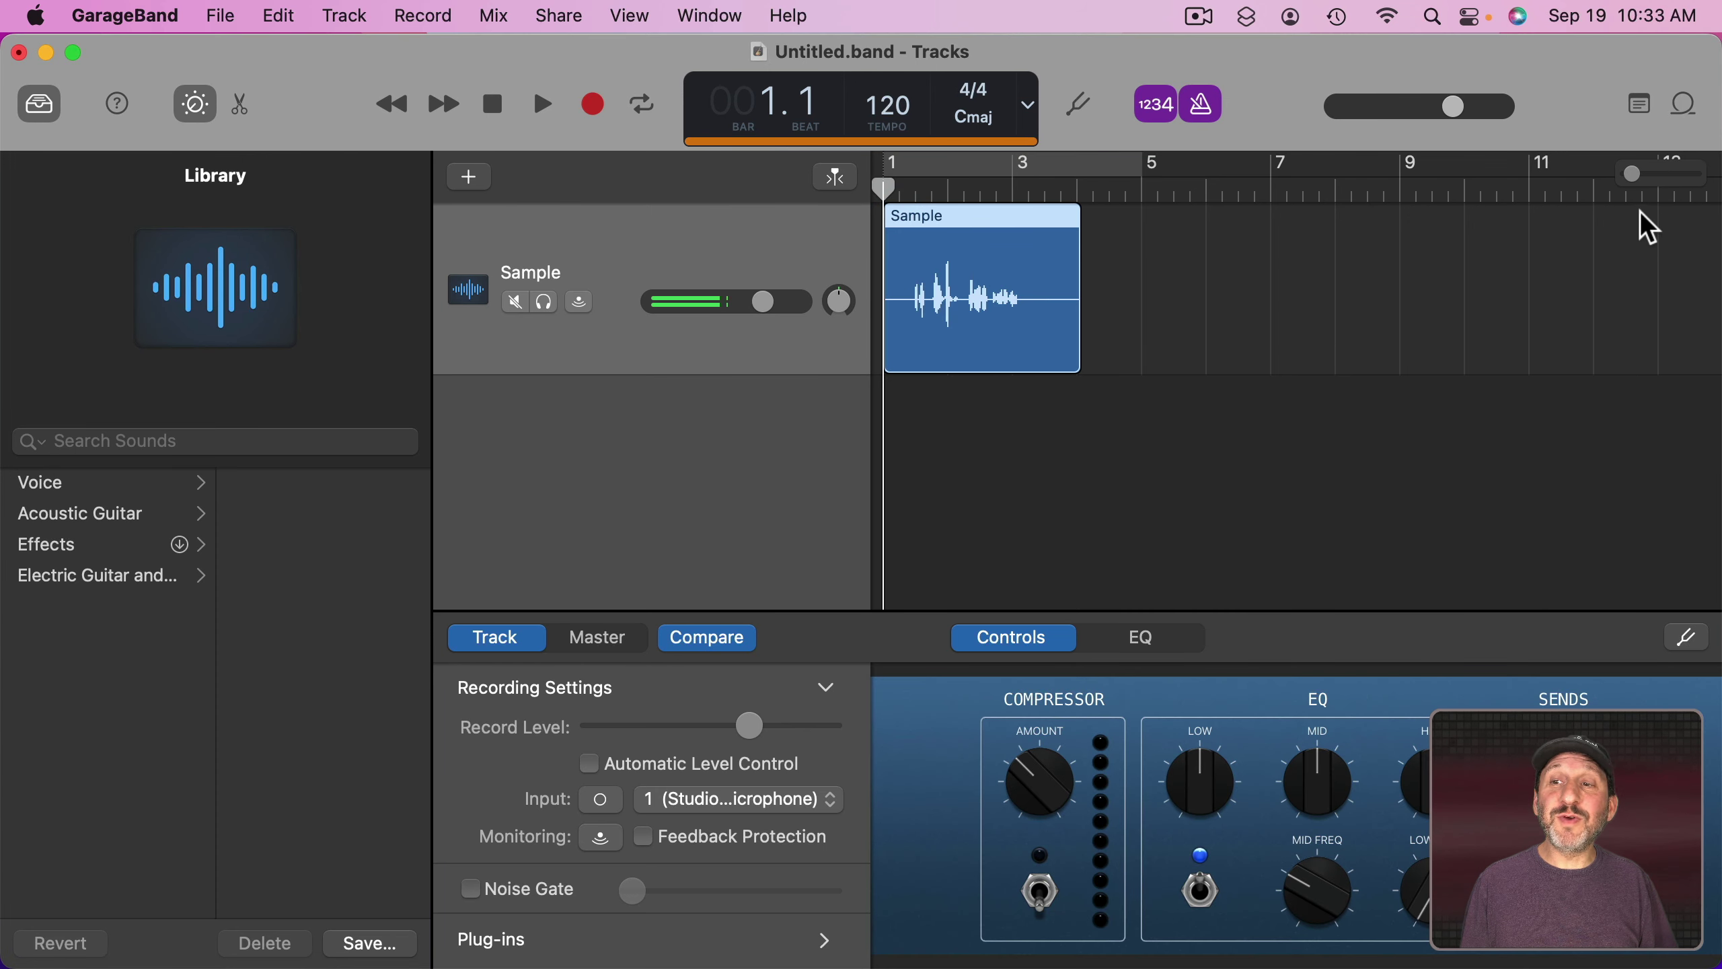
Step: Trim the leading silence from the Sample region and move the region back to the start of bar 1
drag(1633, 174, 1659, 174)
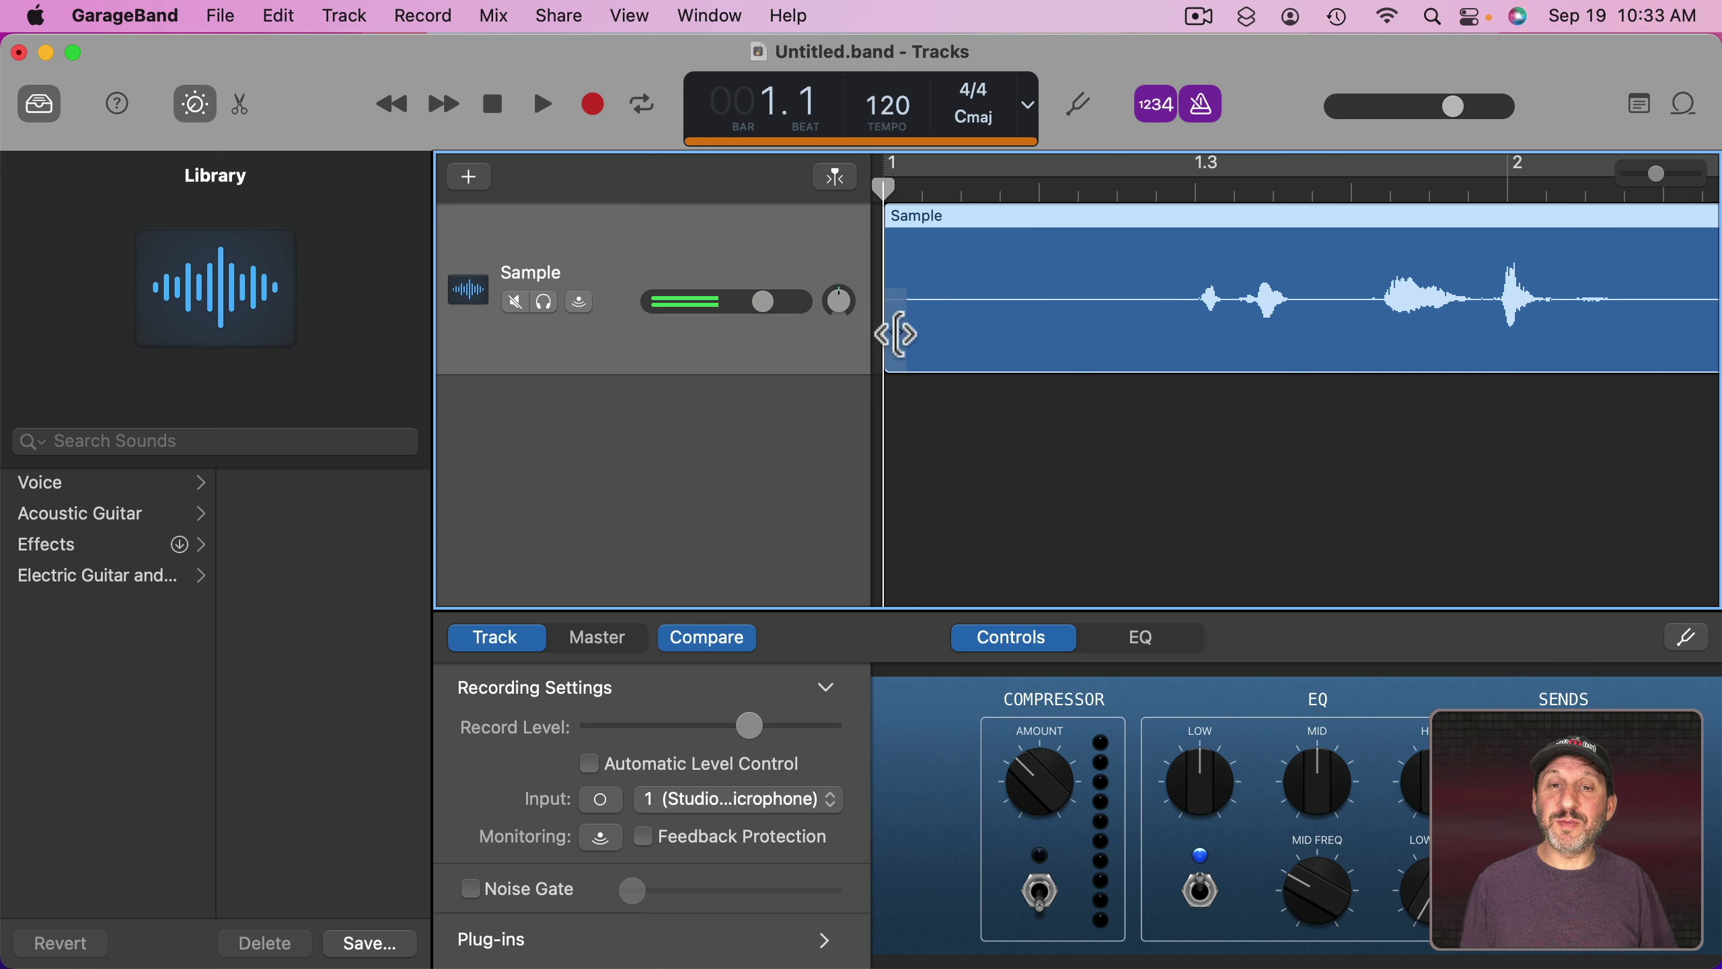
drag(898, 337, 1205, 338)
drag(1335, 219, 1041, 231)
Step: Shorten the end of the Sample region to cut off the trailing silence after the speech
scroll(1071, 239, right, 10)
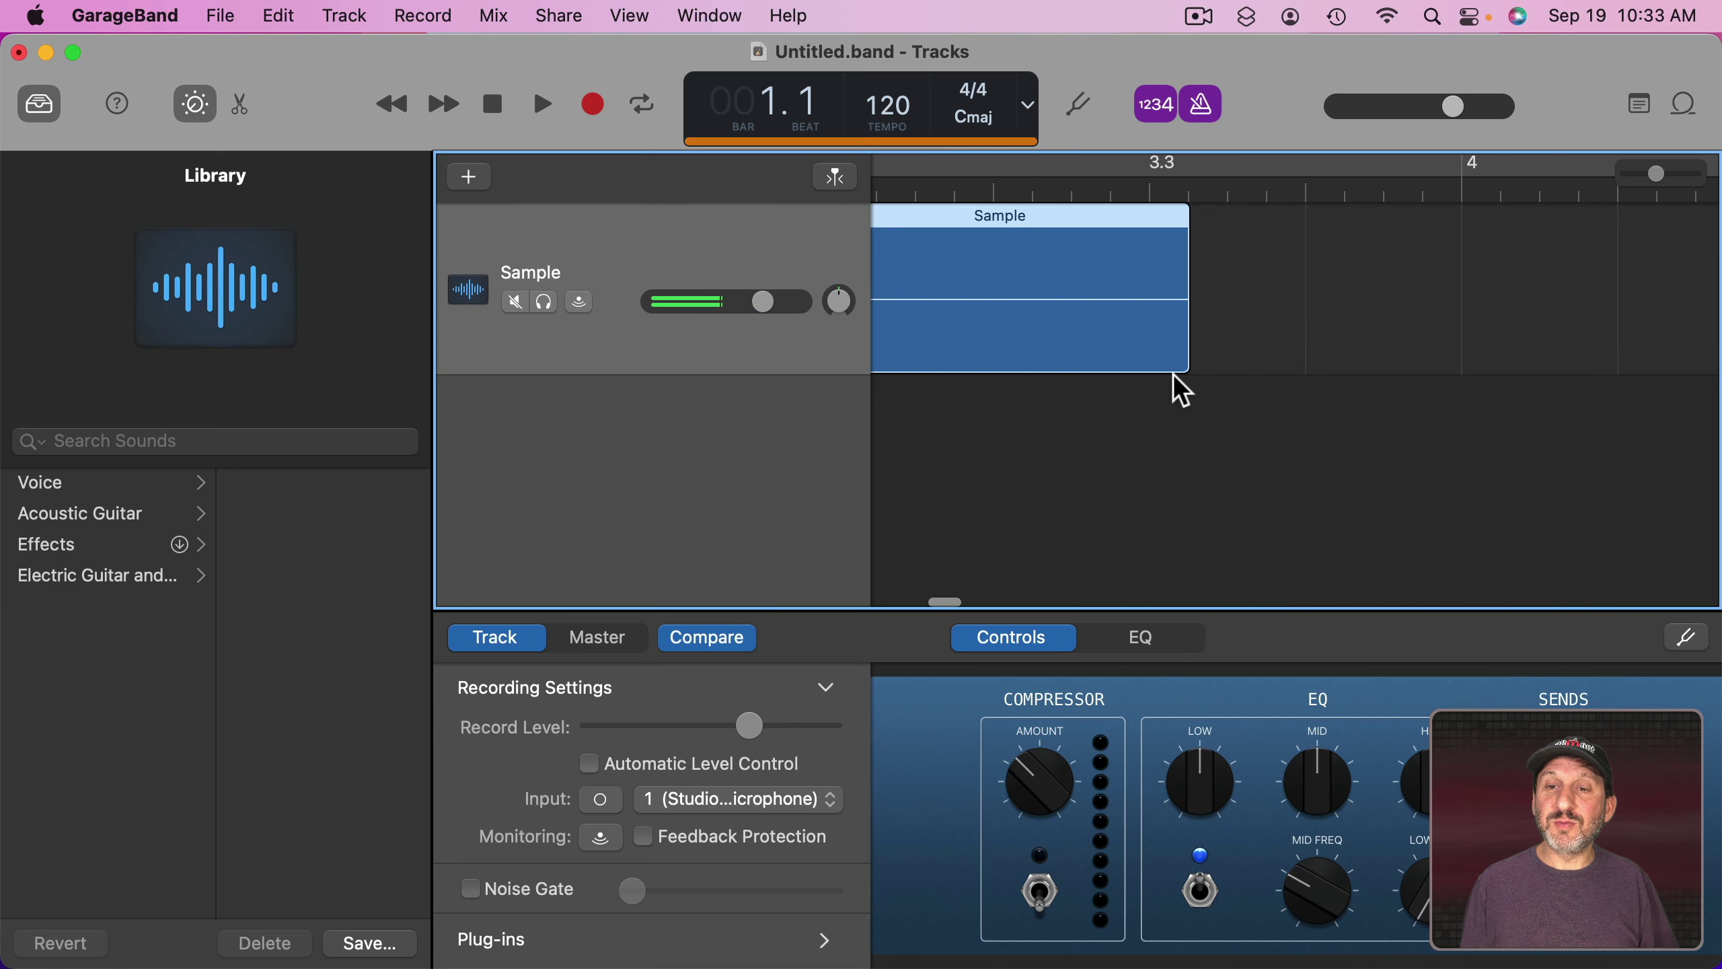
drag(1177, 354, 883, 356)
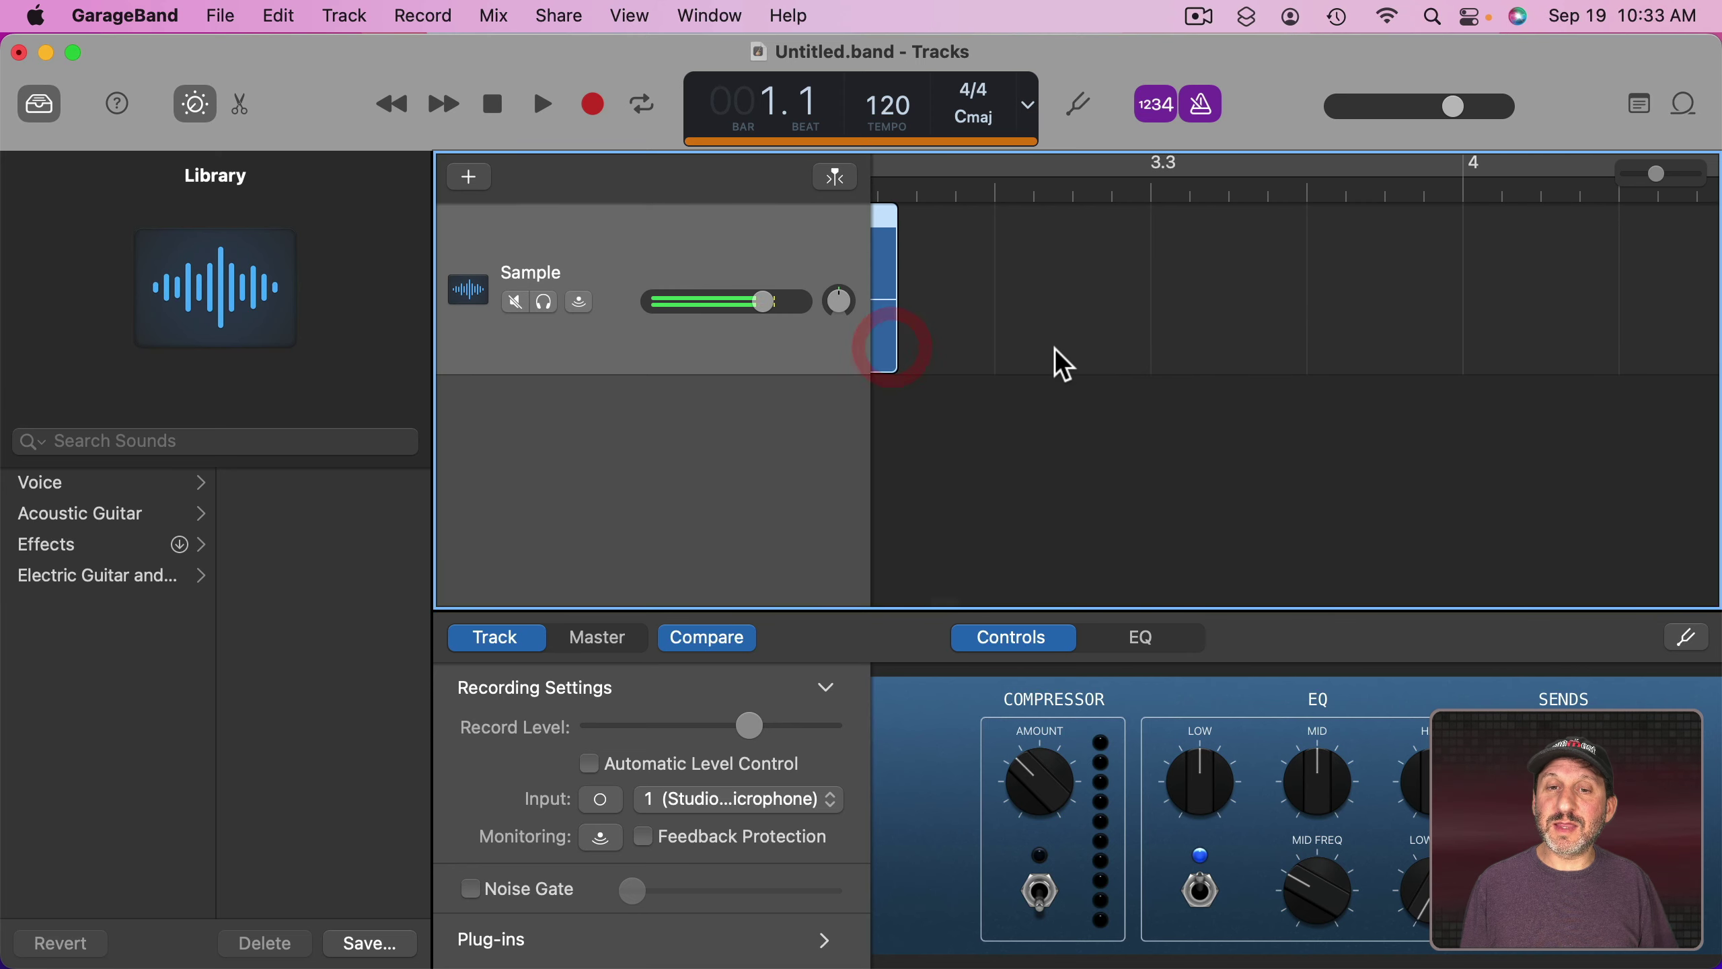
scroll(1057, 354, left, 10)
drag(1379, 347, 1056, 338)
scroll(1376, 332, left, 7)
scroll(1051, 339, left, 12)
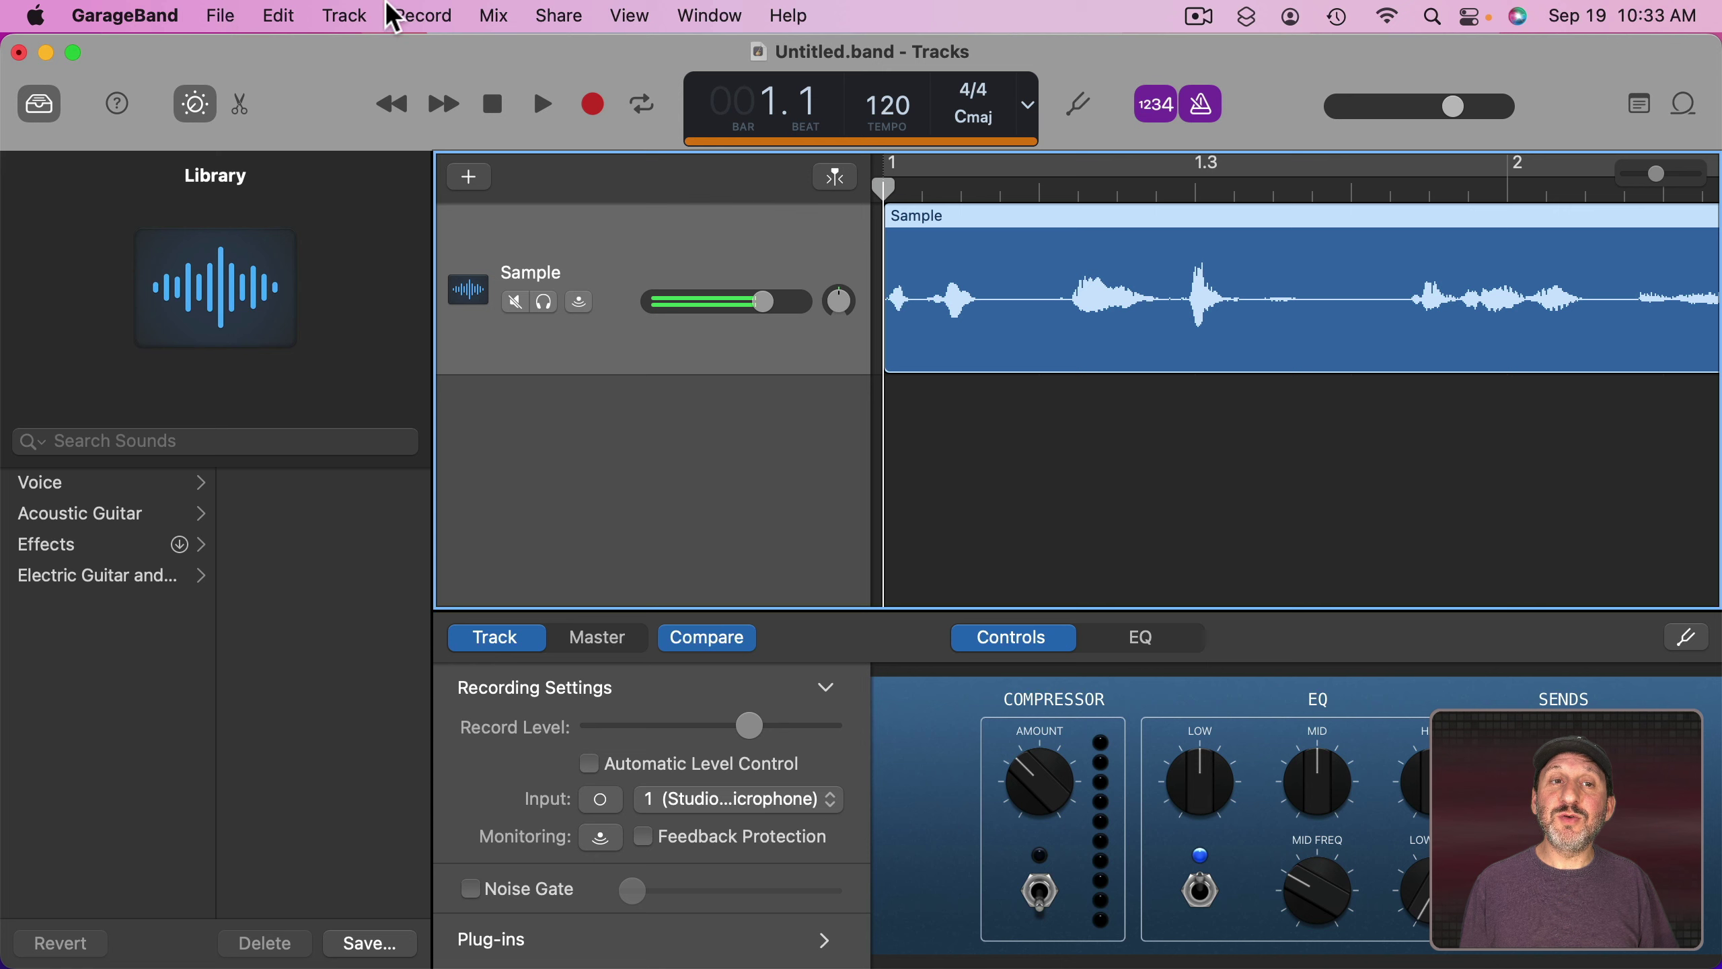
Step: Examine the AAC, MP3, AIFF and WAVE formats and quality options for exporting the song to disk, then cancel the export
click(560, 15)
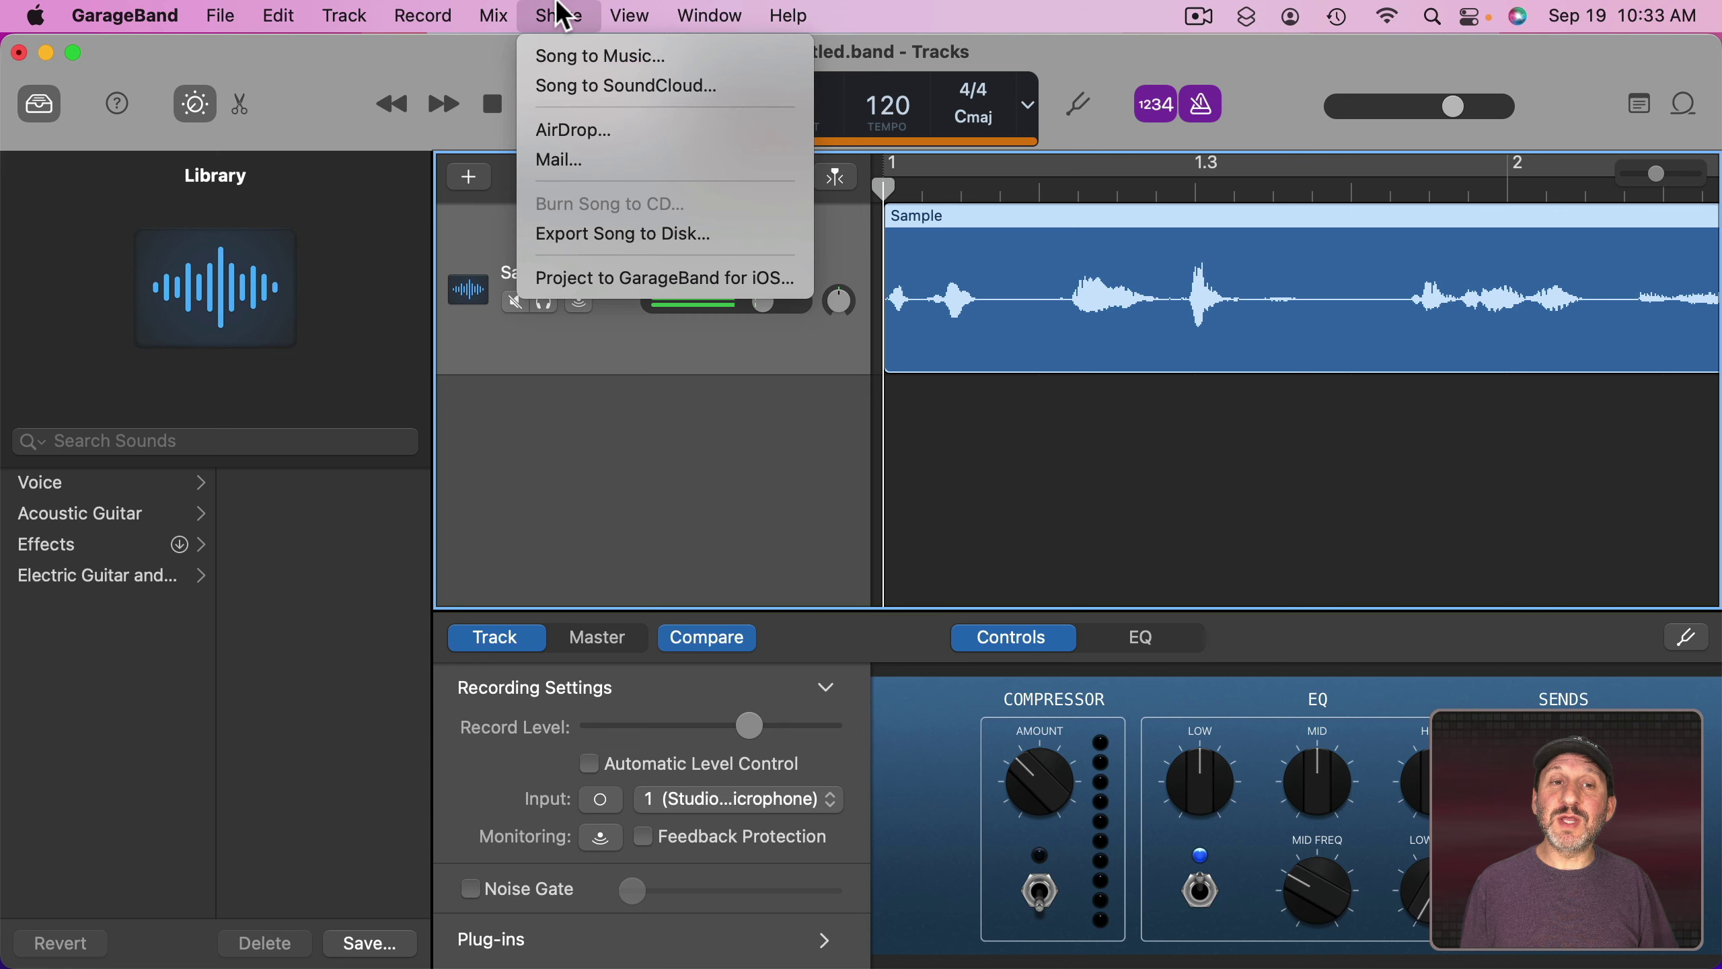
click(596, 231)
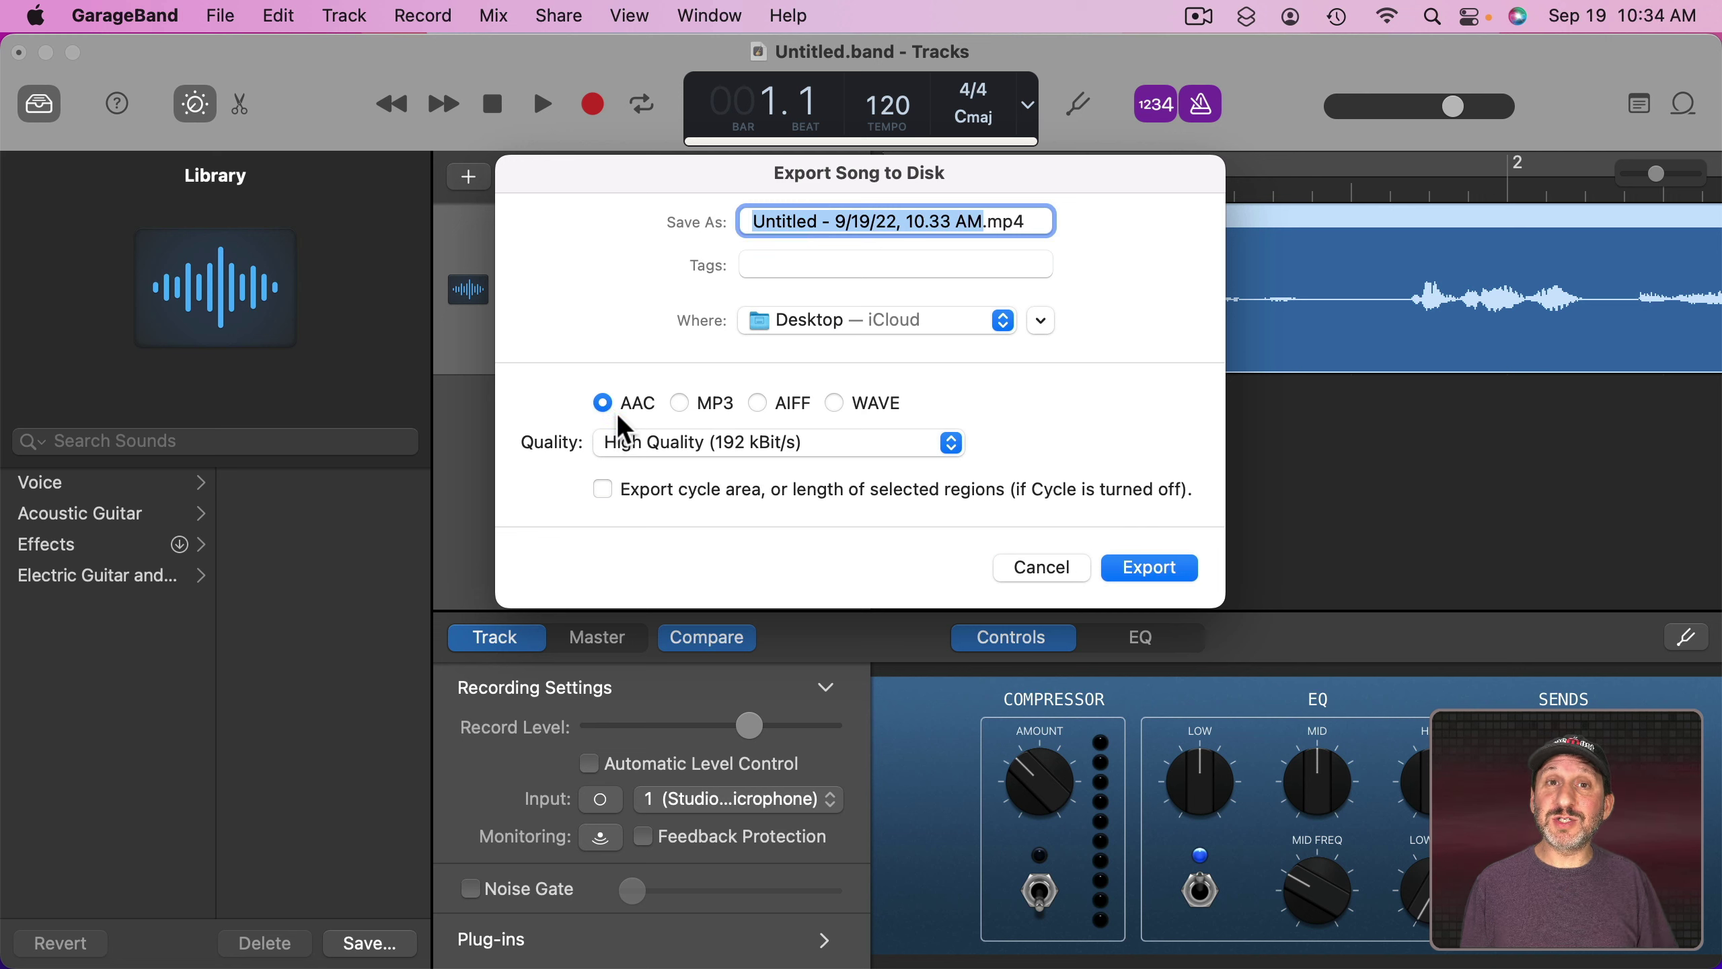
click(682, 404)
click(759, 403)
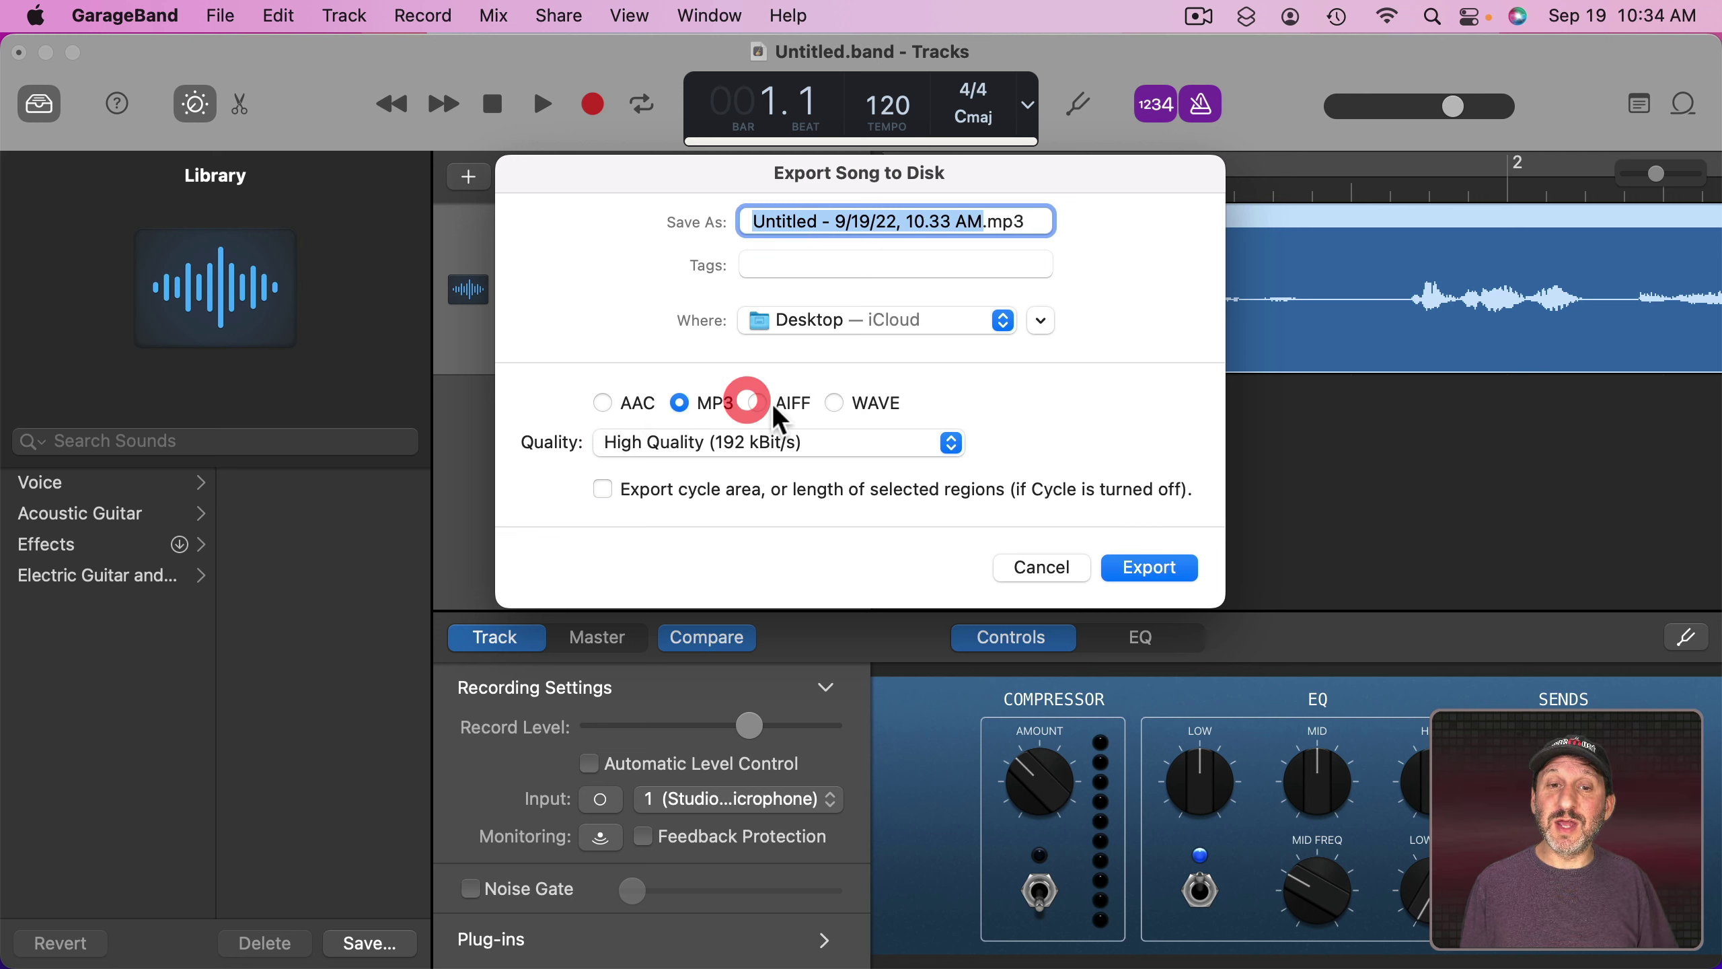
click(835, 403)
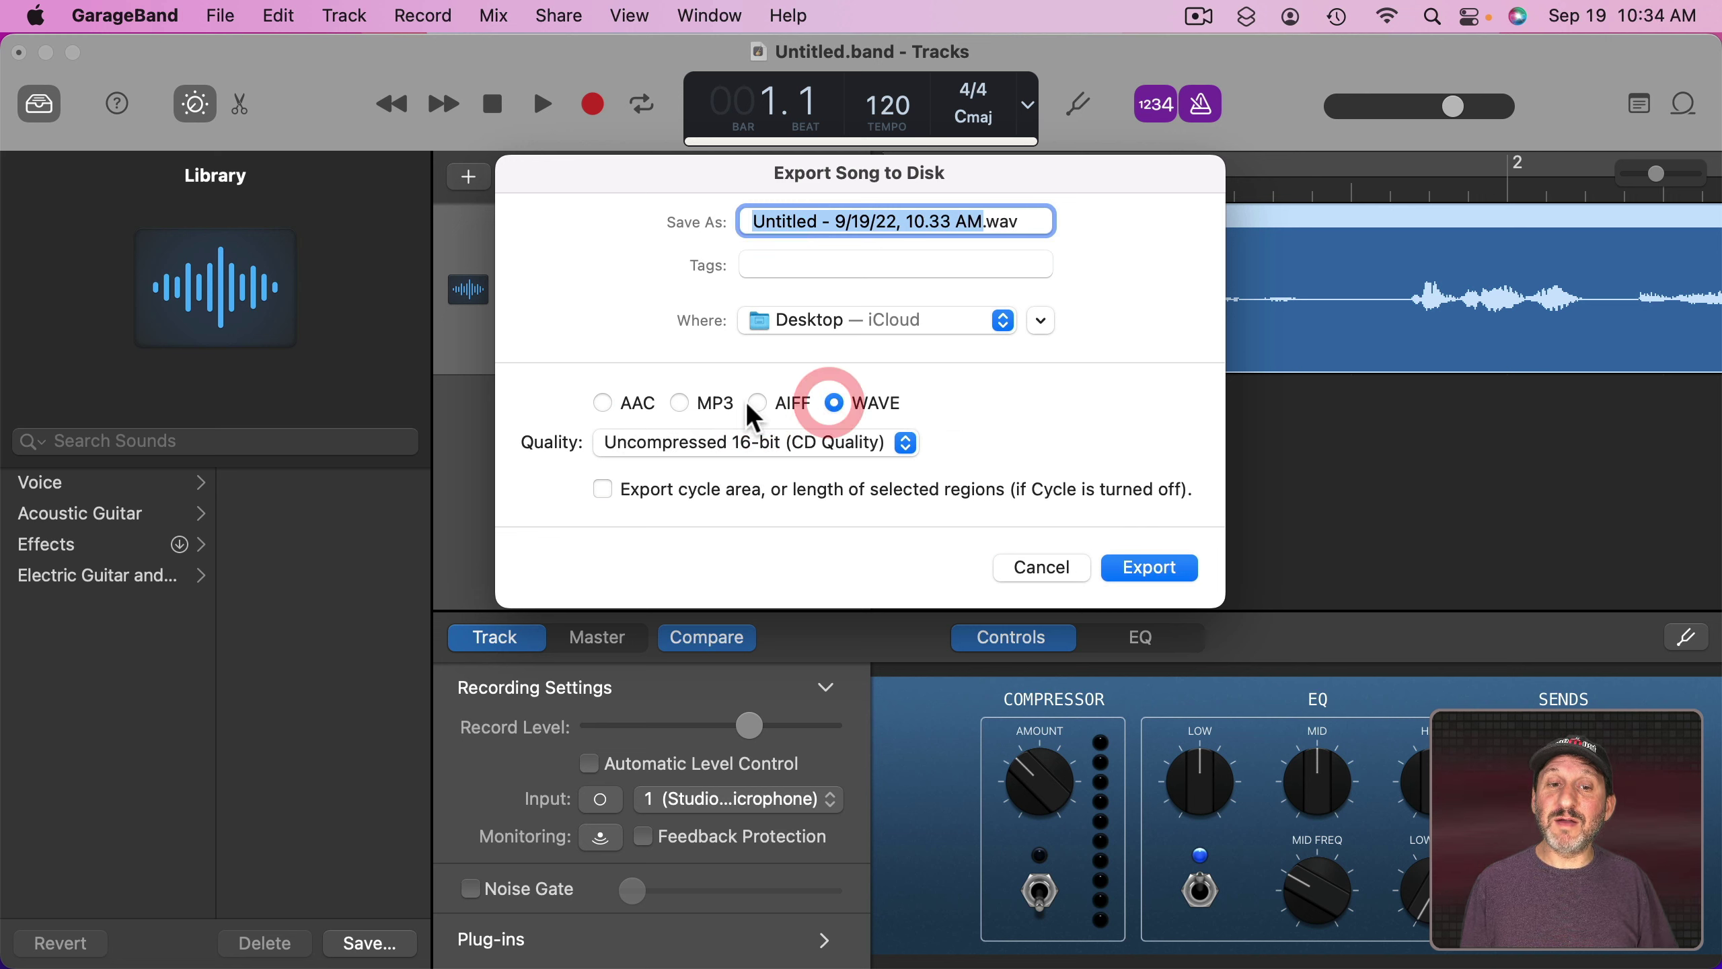
click(603, 403)
click(661, 445)
click(630, 305)
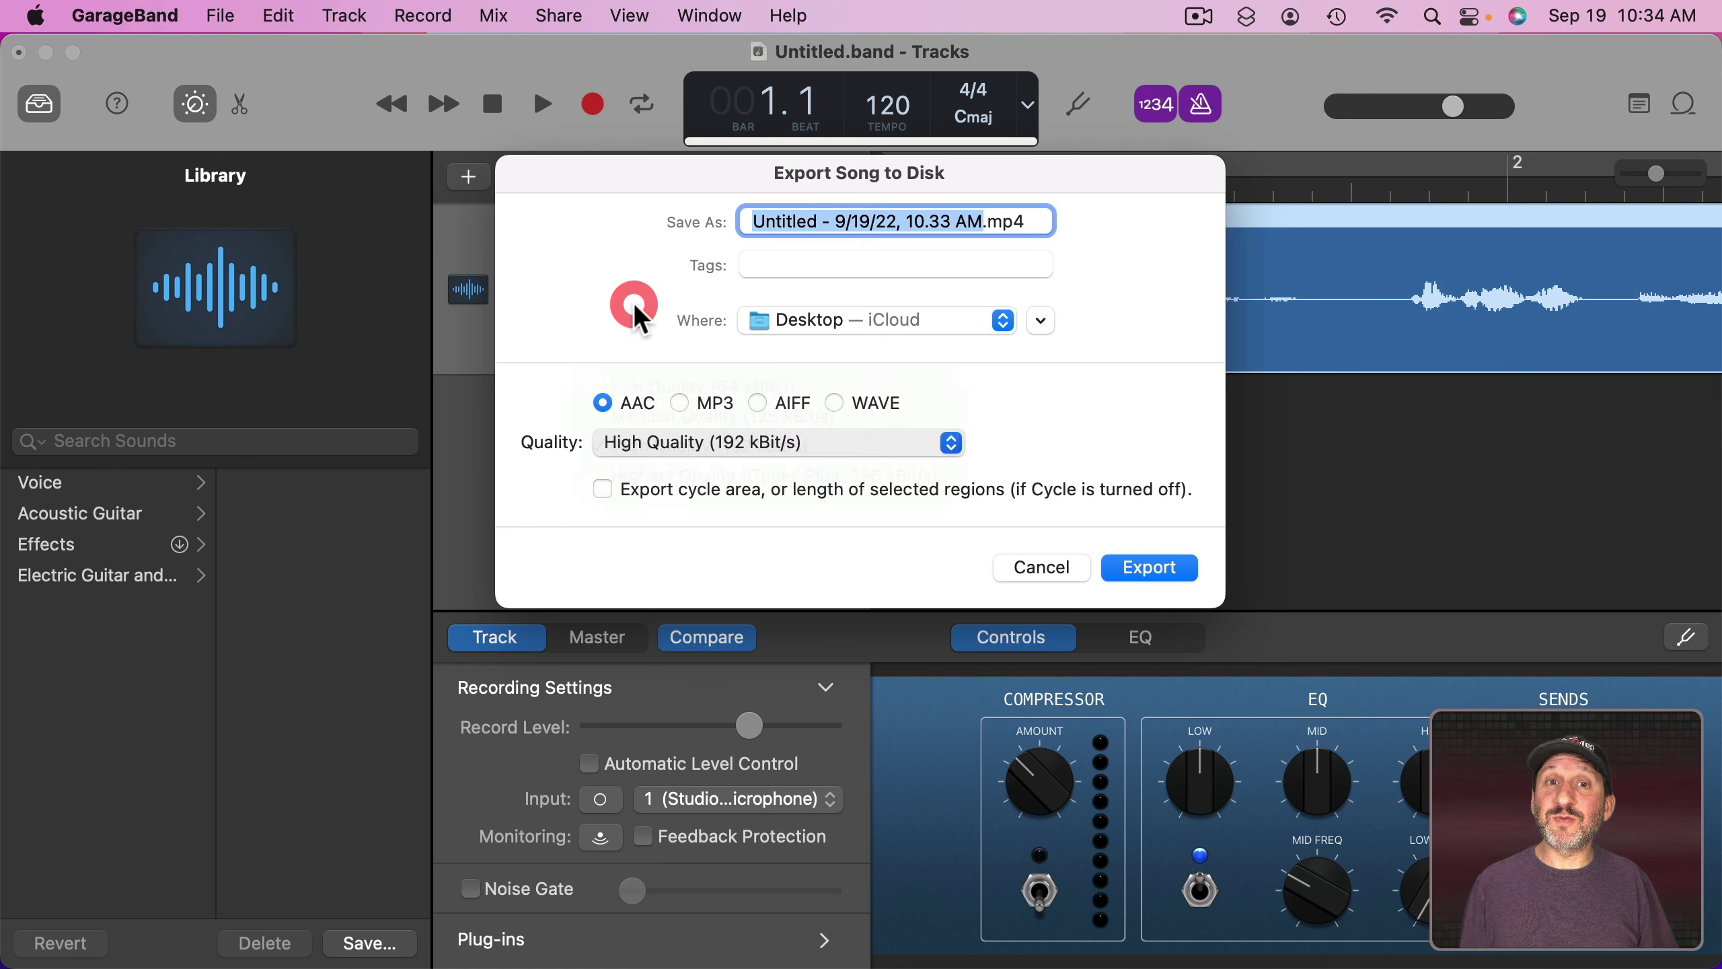
key(Escape)
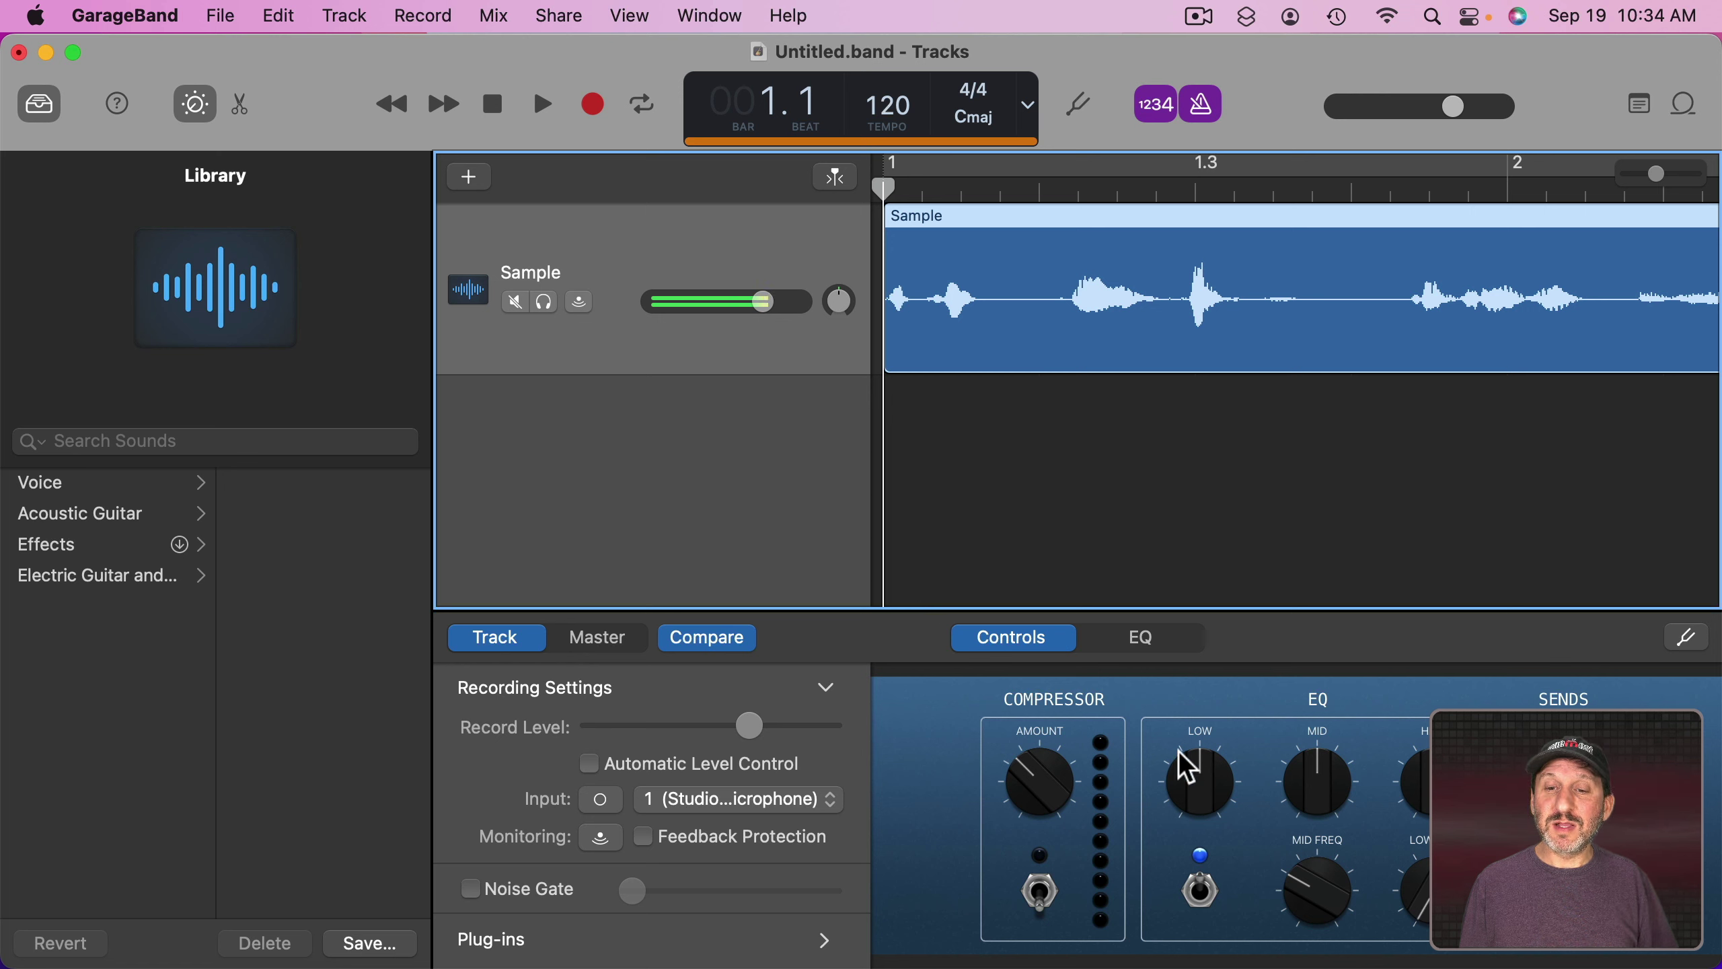
Step: Replace the Sample.m4a region on the audio track with Sample.mp3 from the desktop, placed shortly after the start of bar 1
click(1199, 762)
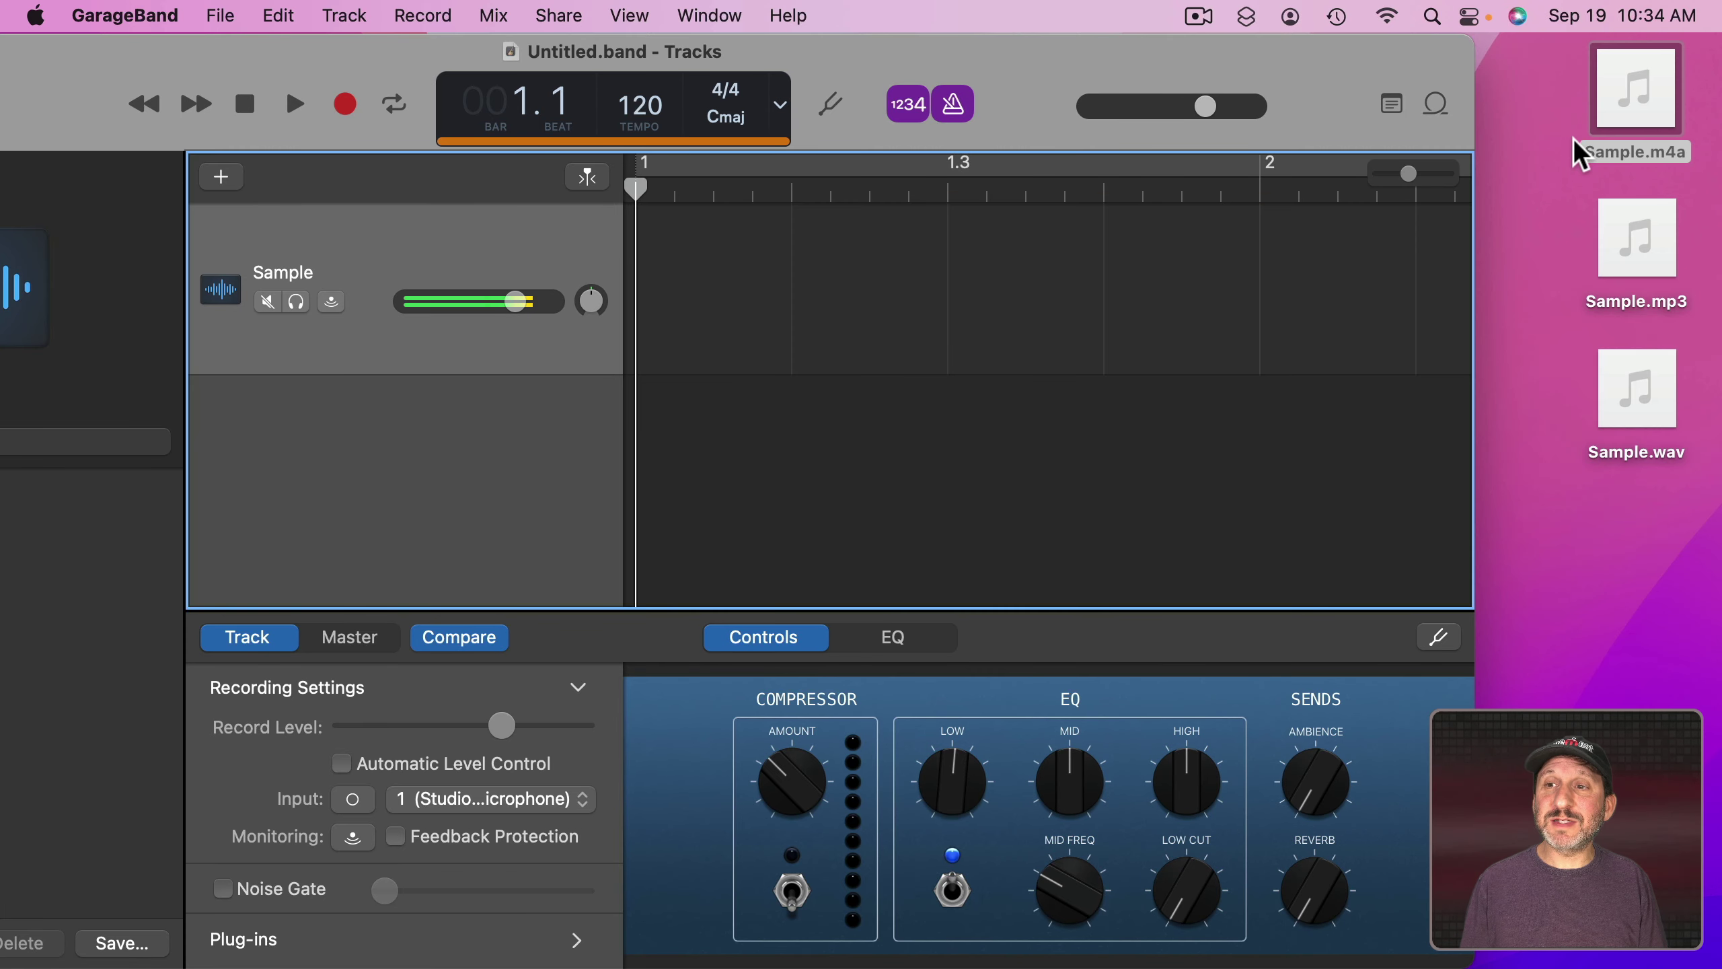
mouse_move(1654, 227)
drag(1664, 229, 732, 286)
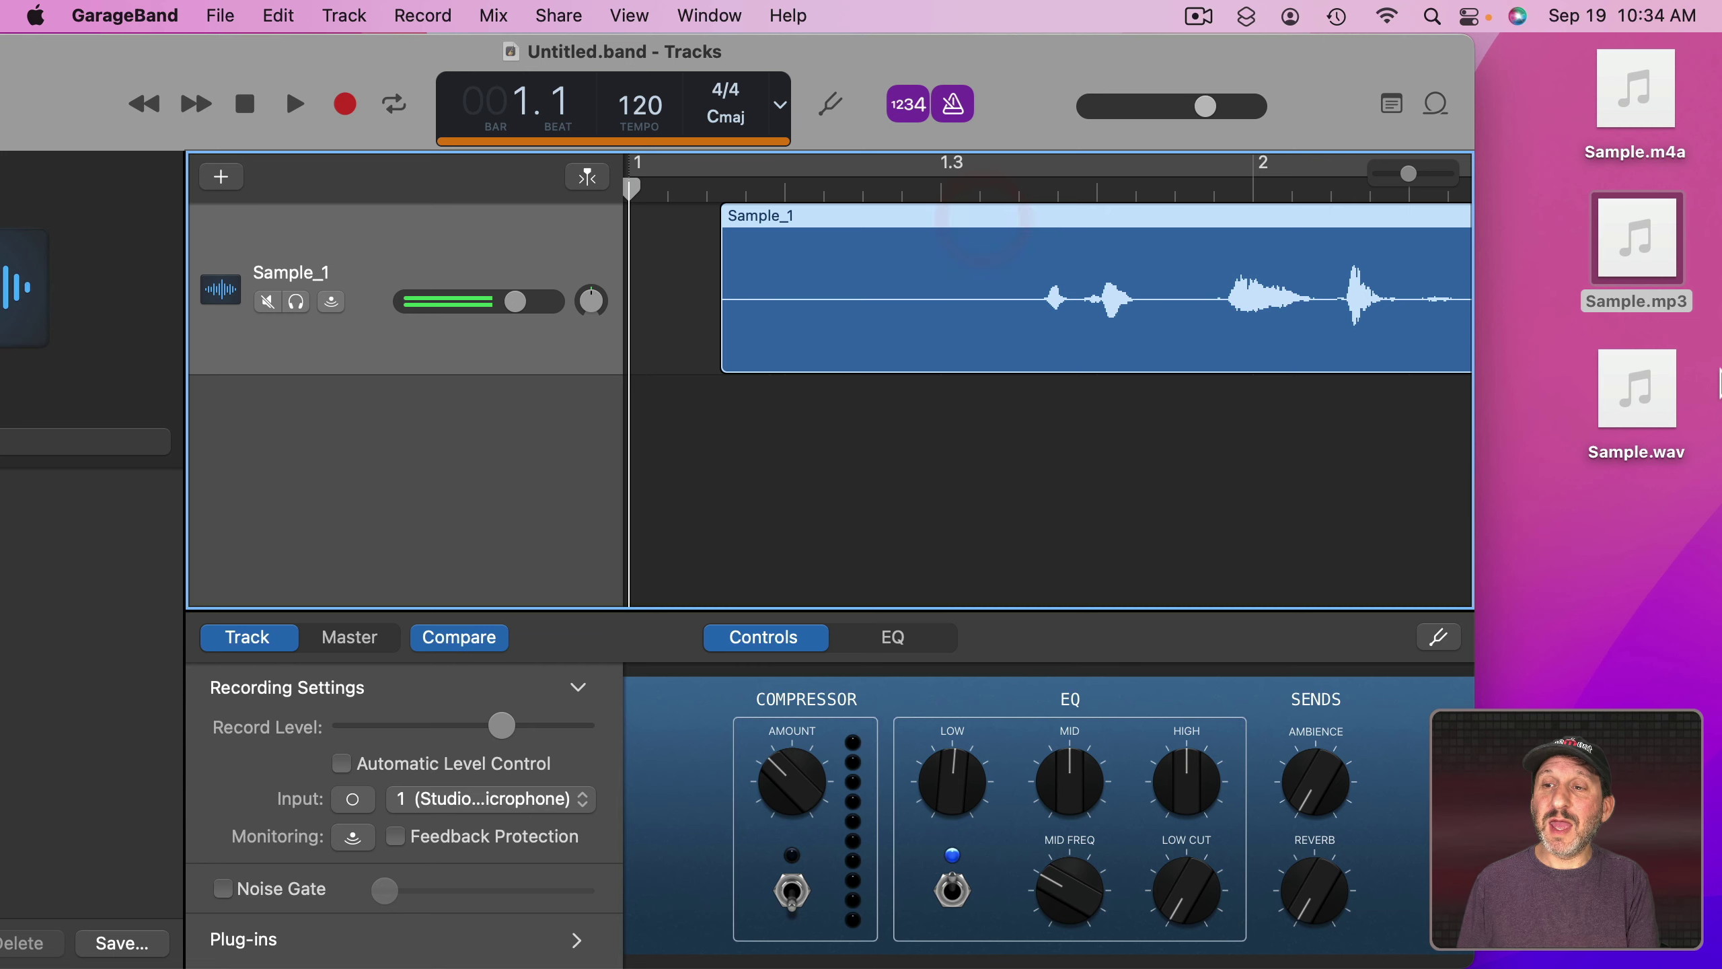
Step: Replace the Sample.mp3 region on the audio track with Sample.wav from the desktop
key(BackSpace)
drag(1638, 392, 787, 293)
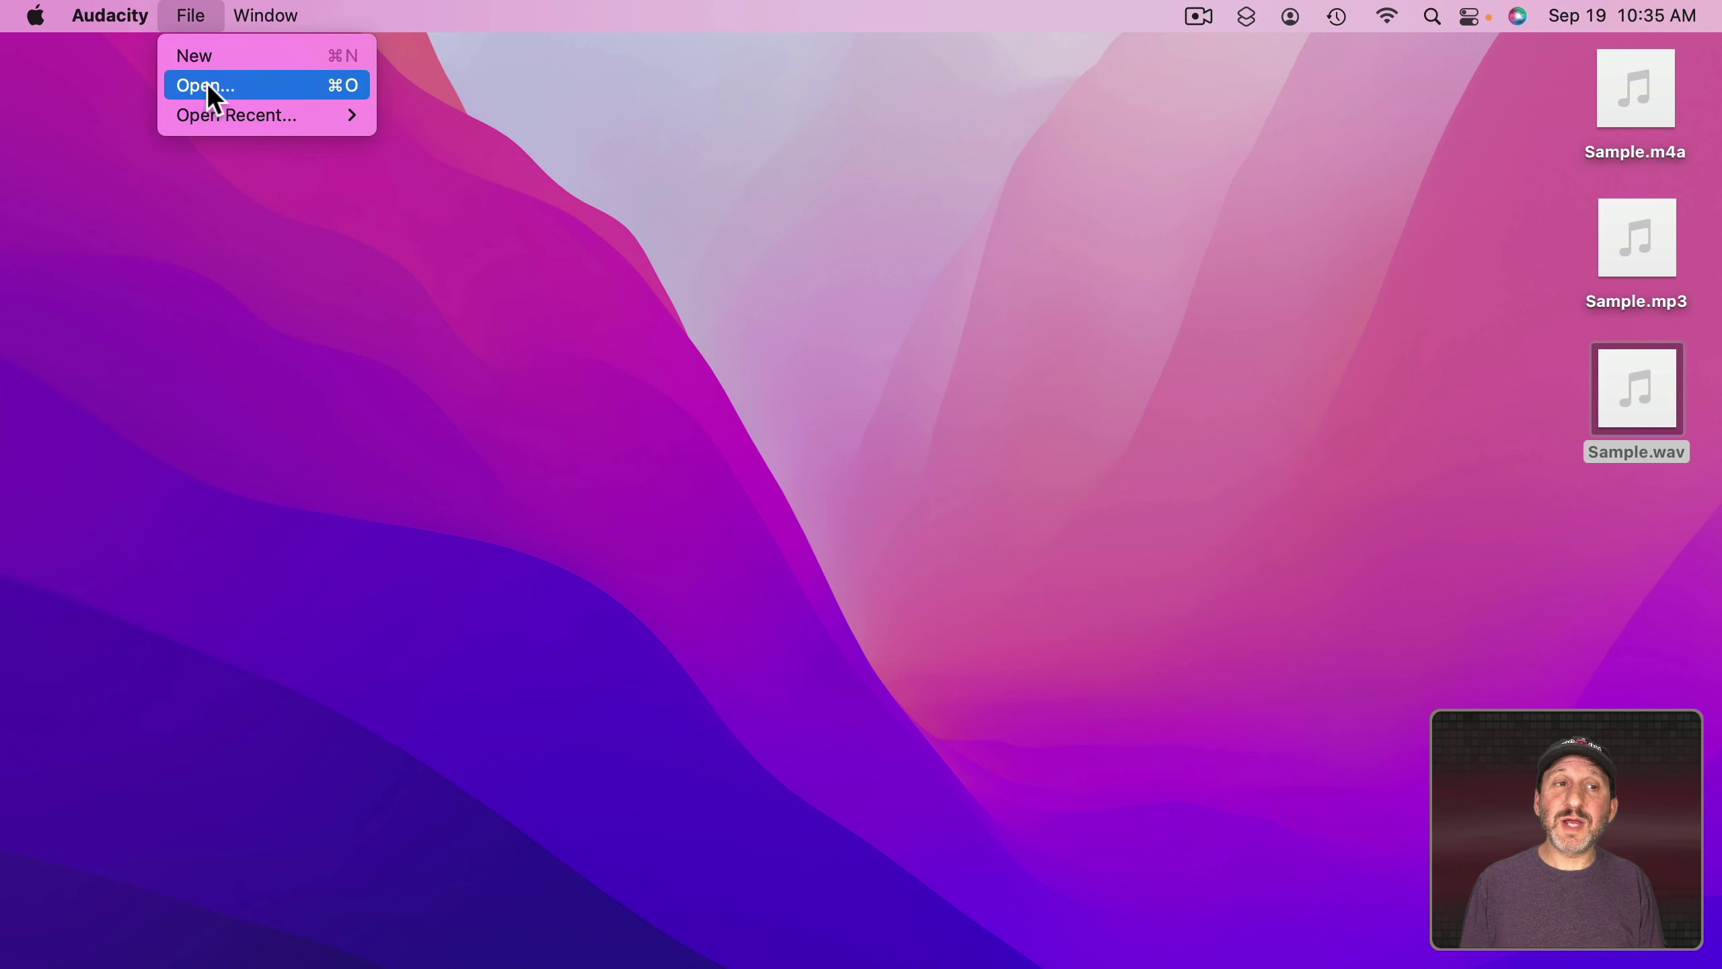
Step: Switch to Audacity and open Sample.m4a from the Desktop folder
click(208, 82)
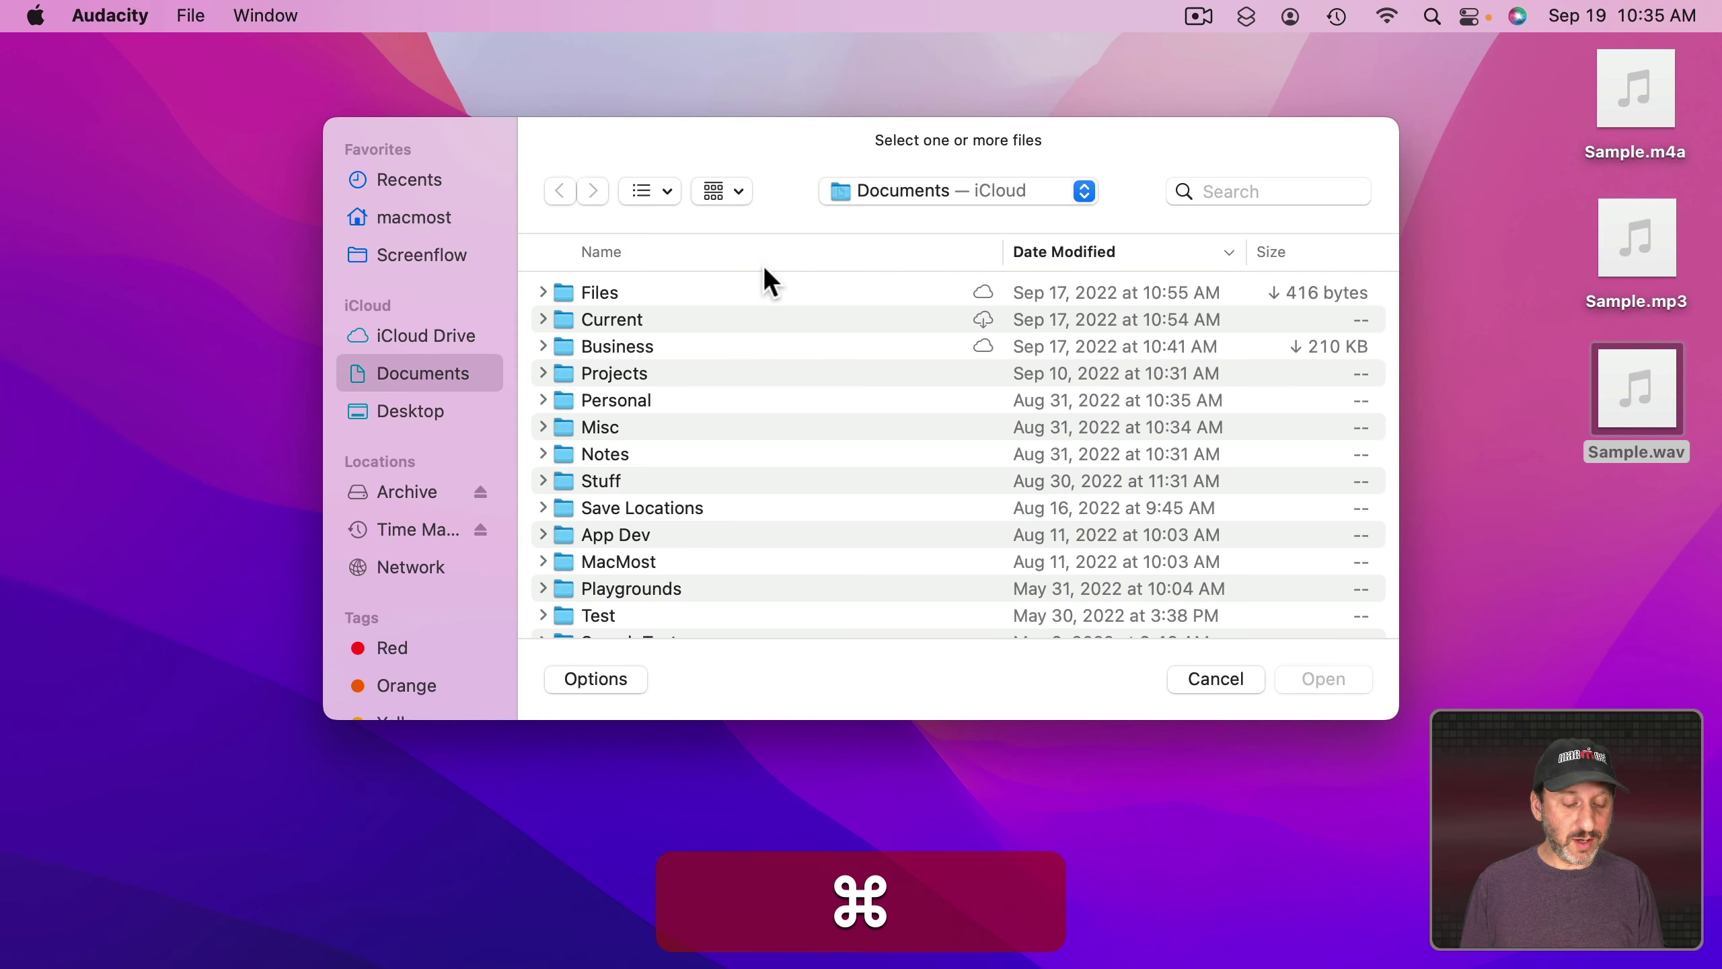
key(super+d)
double_click(630, 294)
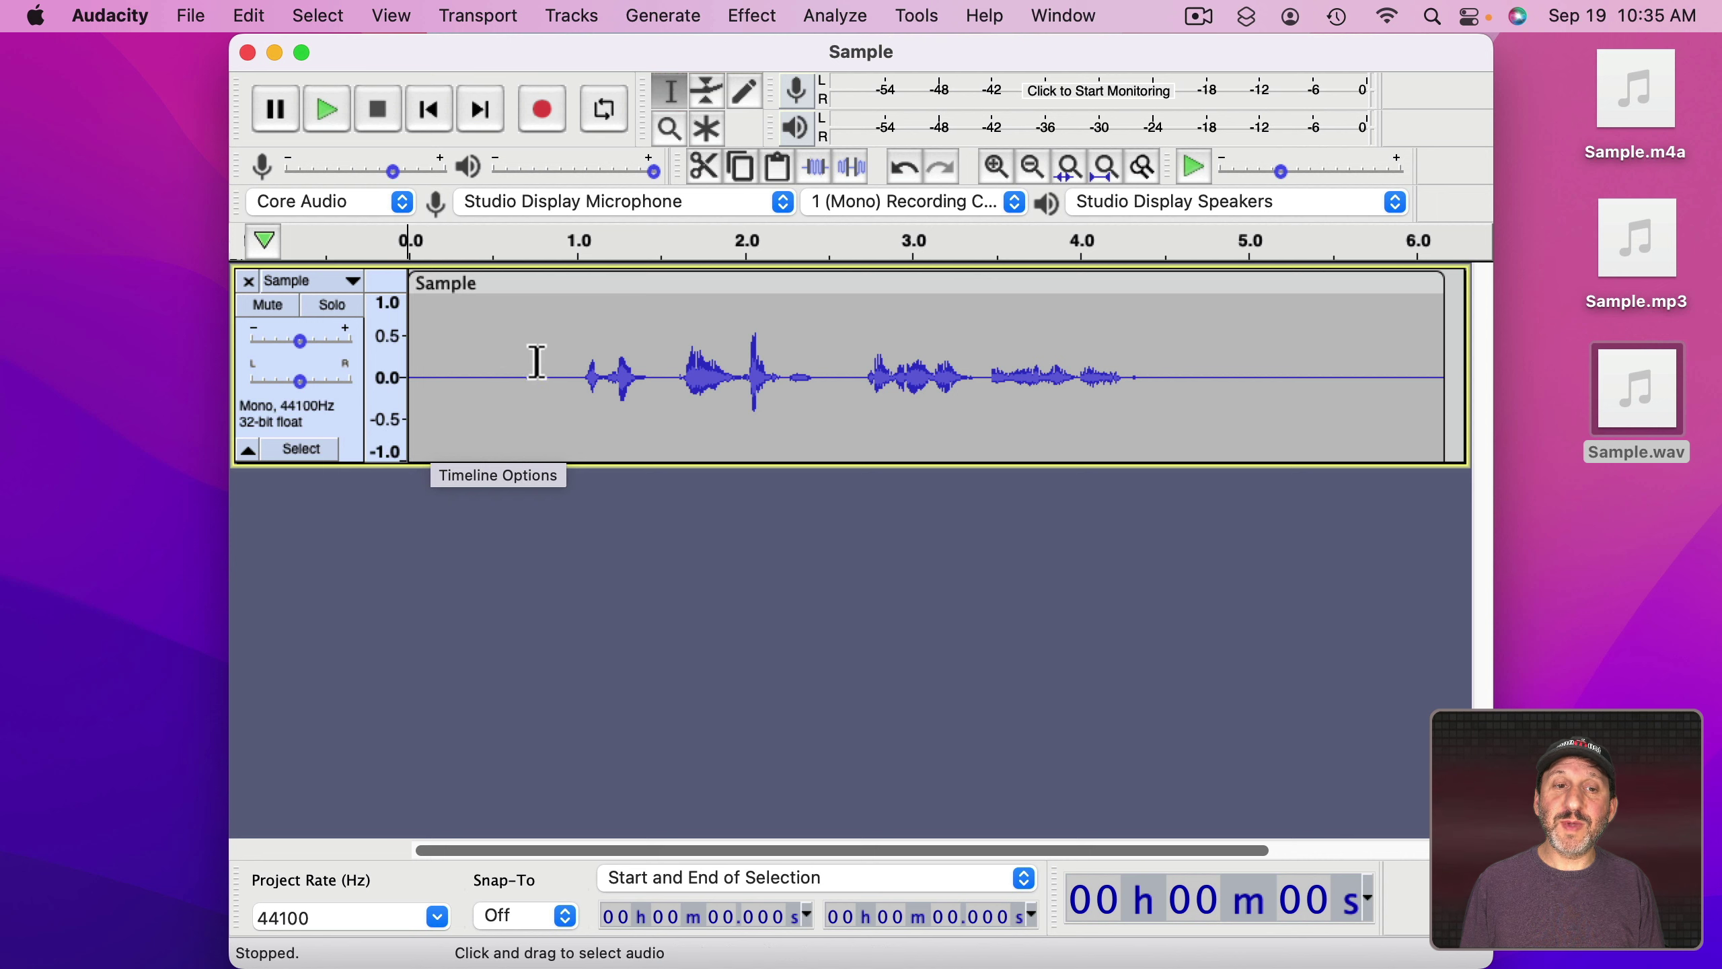
Step: Delete the leading silence of about 0.9 s and the trailing silence from about 3.49 s onward in the Sample track
drag(557, 361, 410, 370)
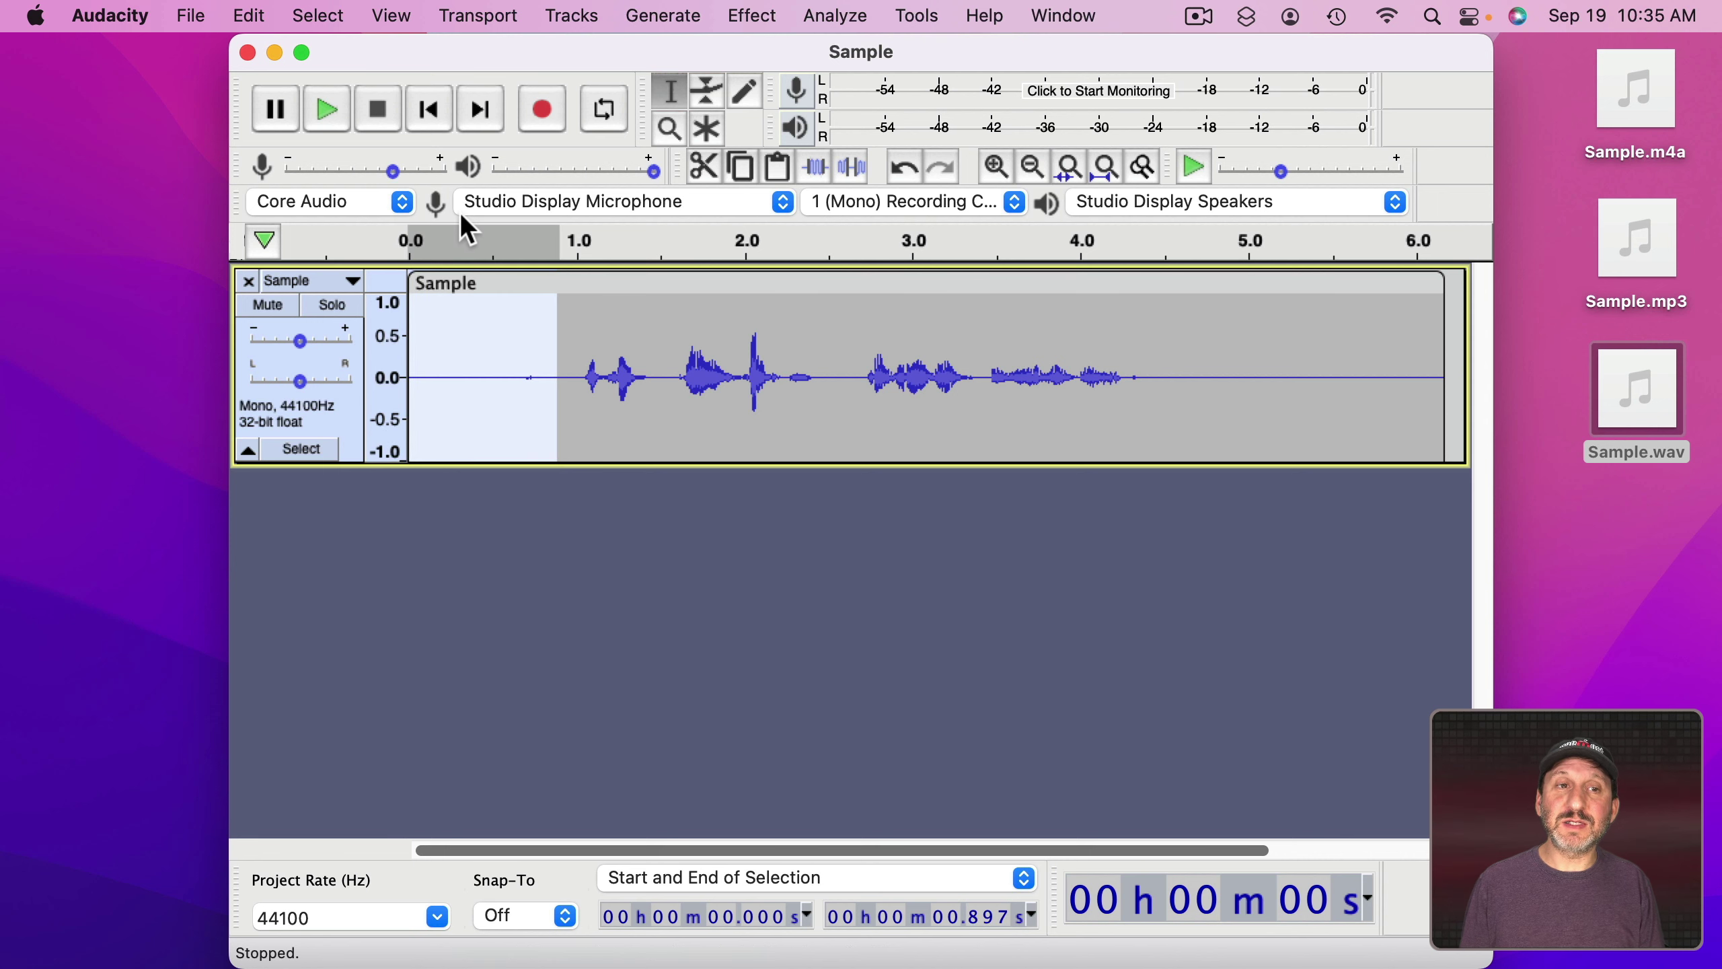
key(BackSpace)
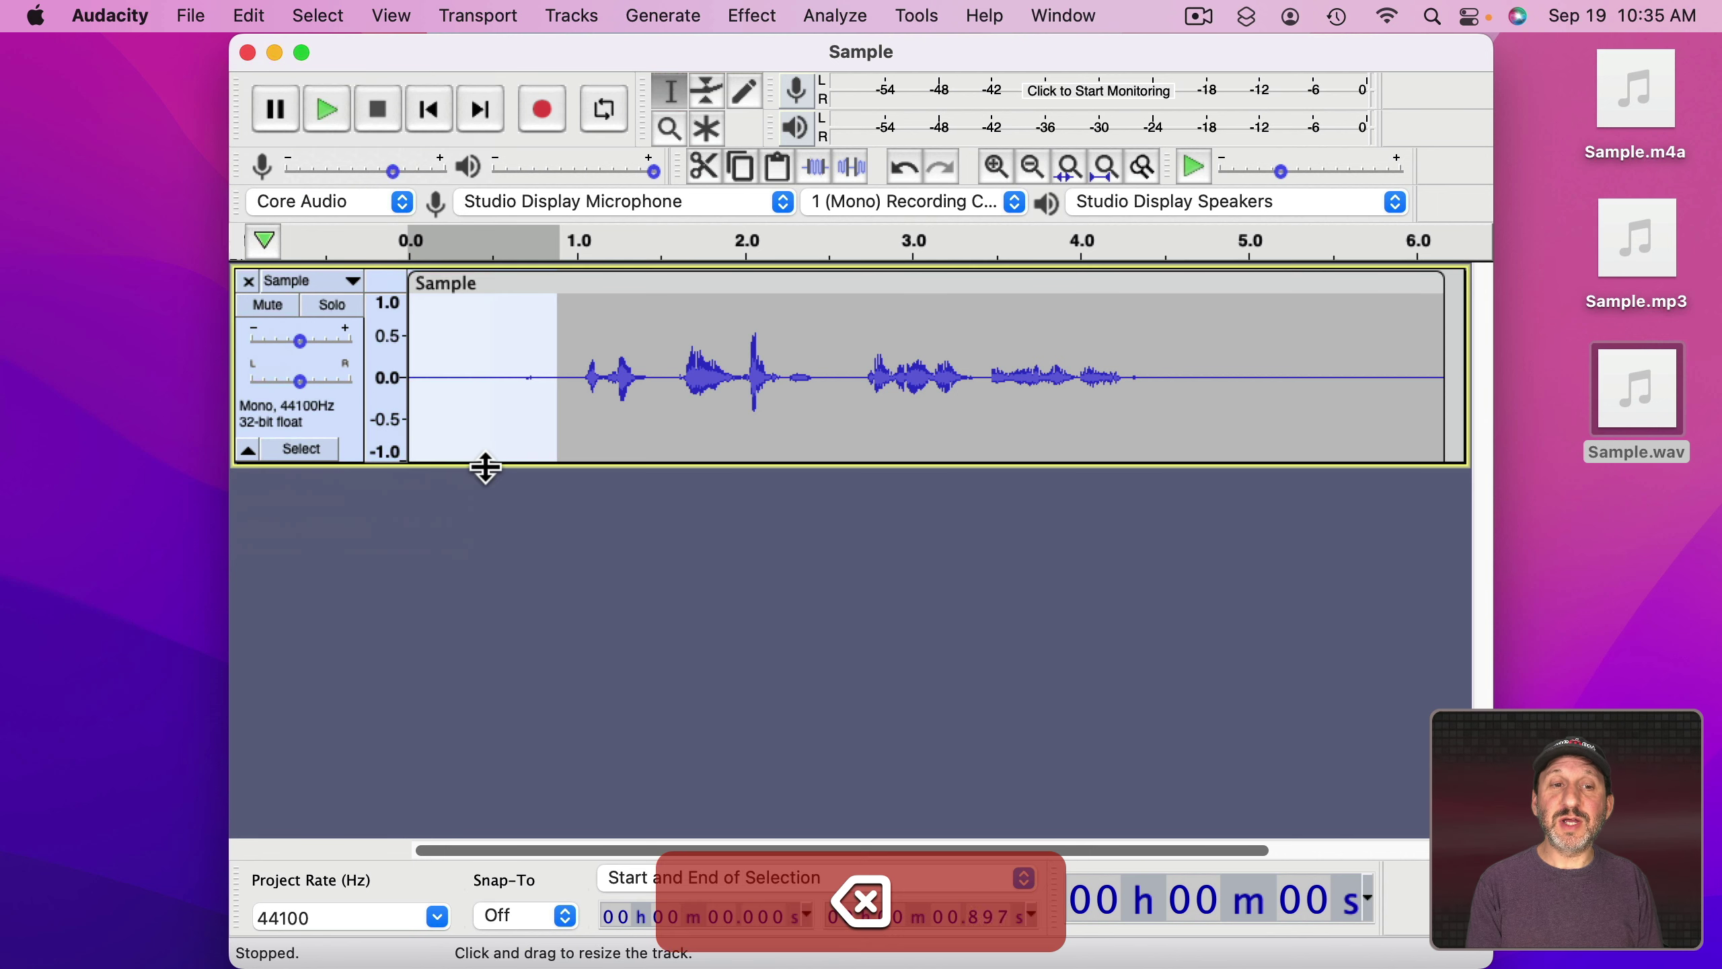
drag(993, 367, 1388, 415)
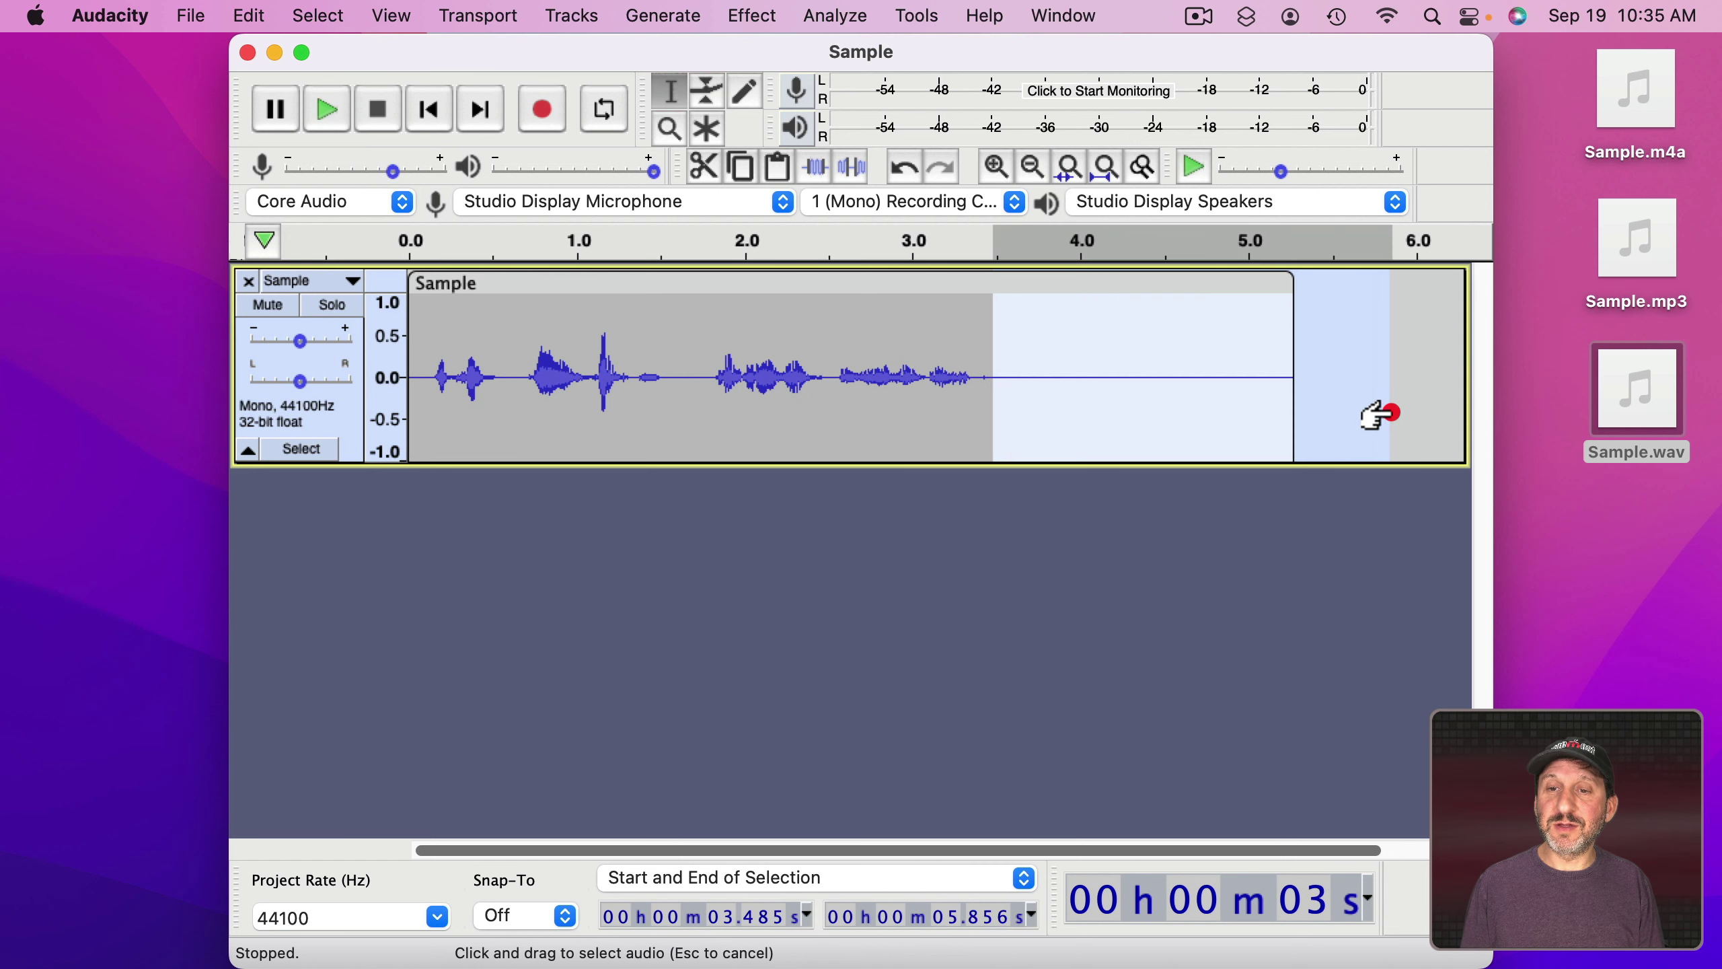
key(BackSpace)
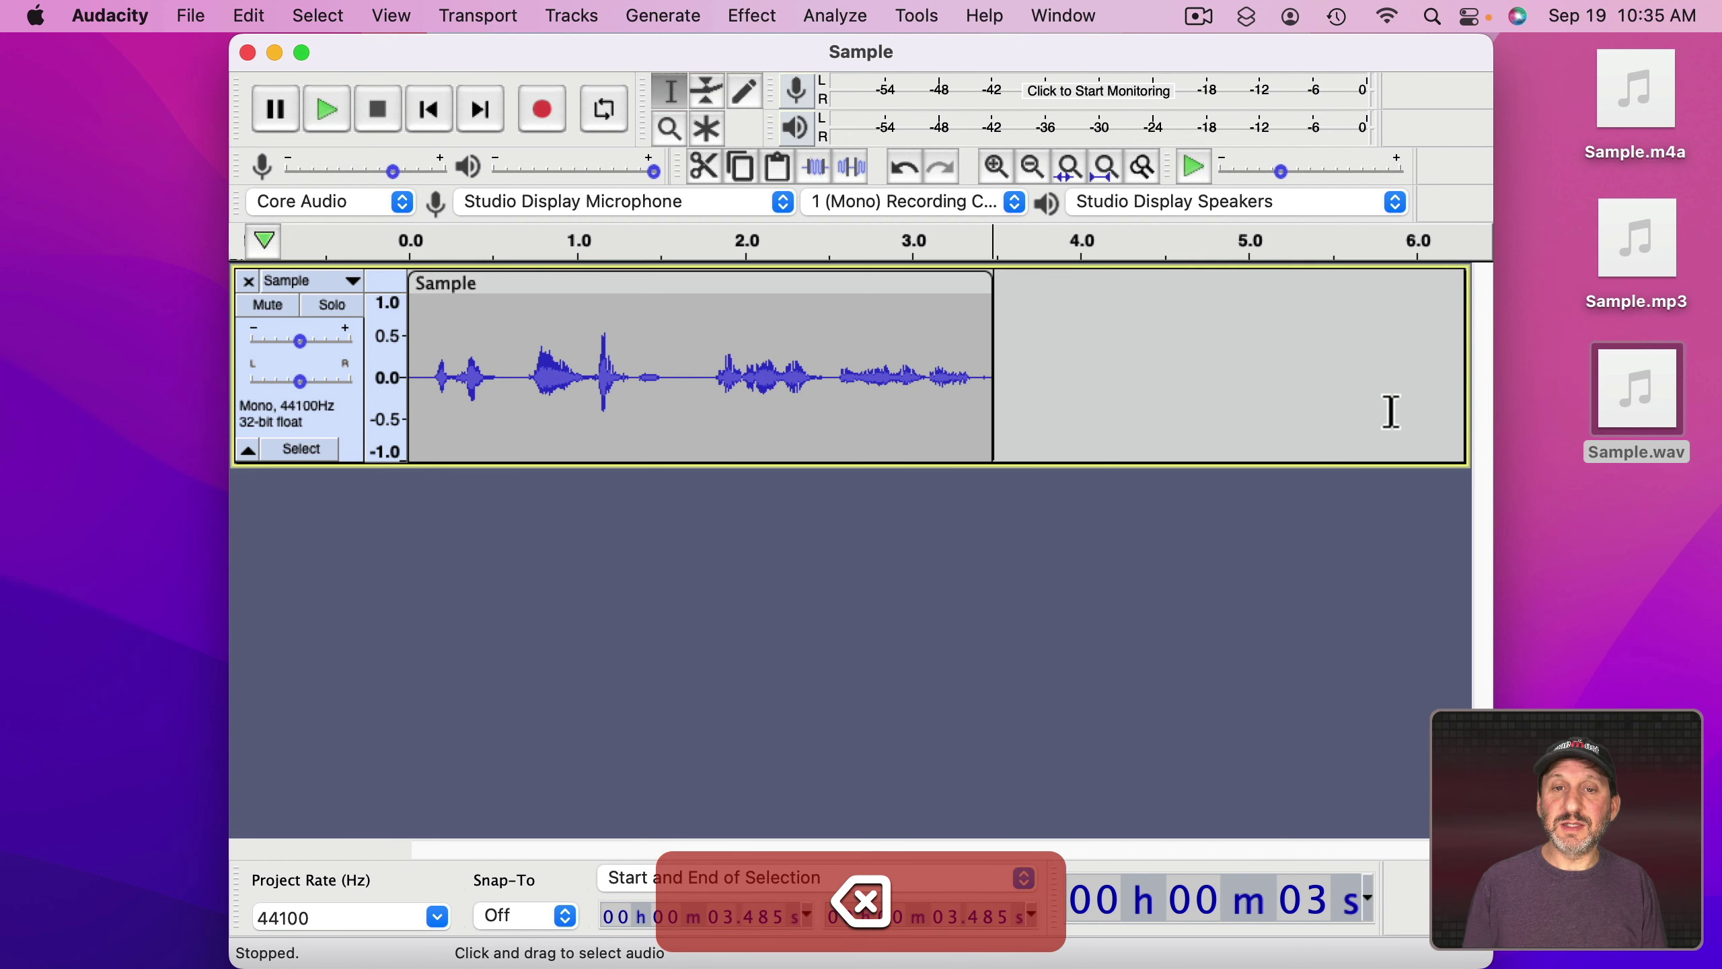
Step: Look at the export options for the trimmed audio and open Sample.mp3 from the Desktop folder
click(190, 15)
mouse_move(353, 230)
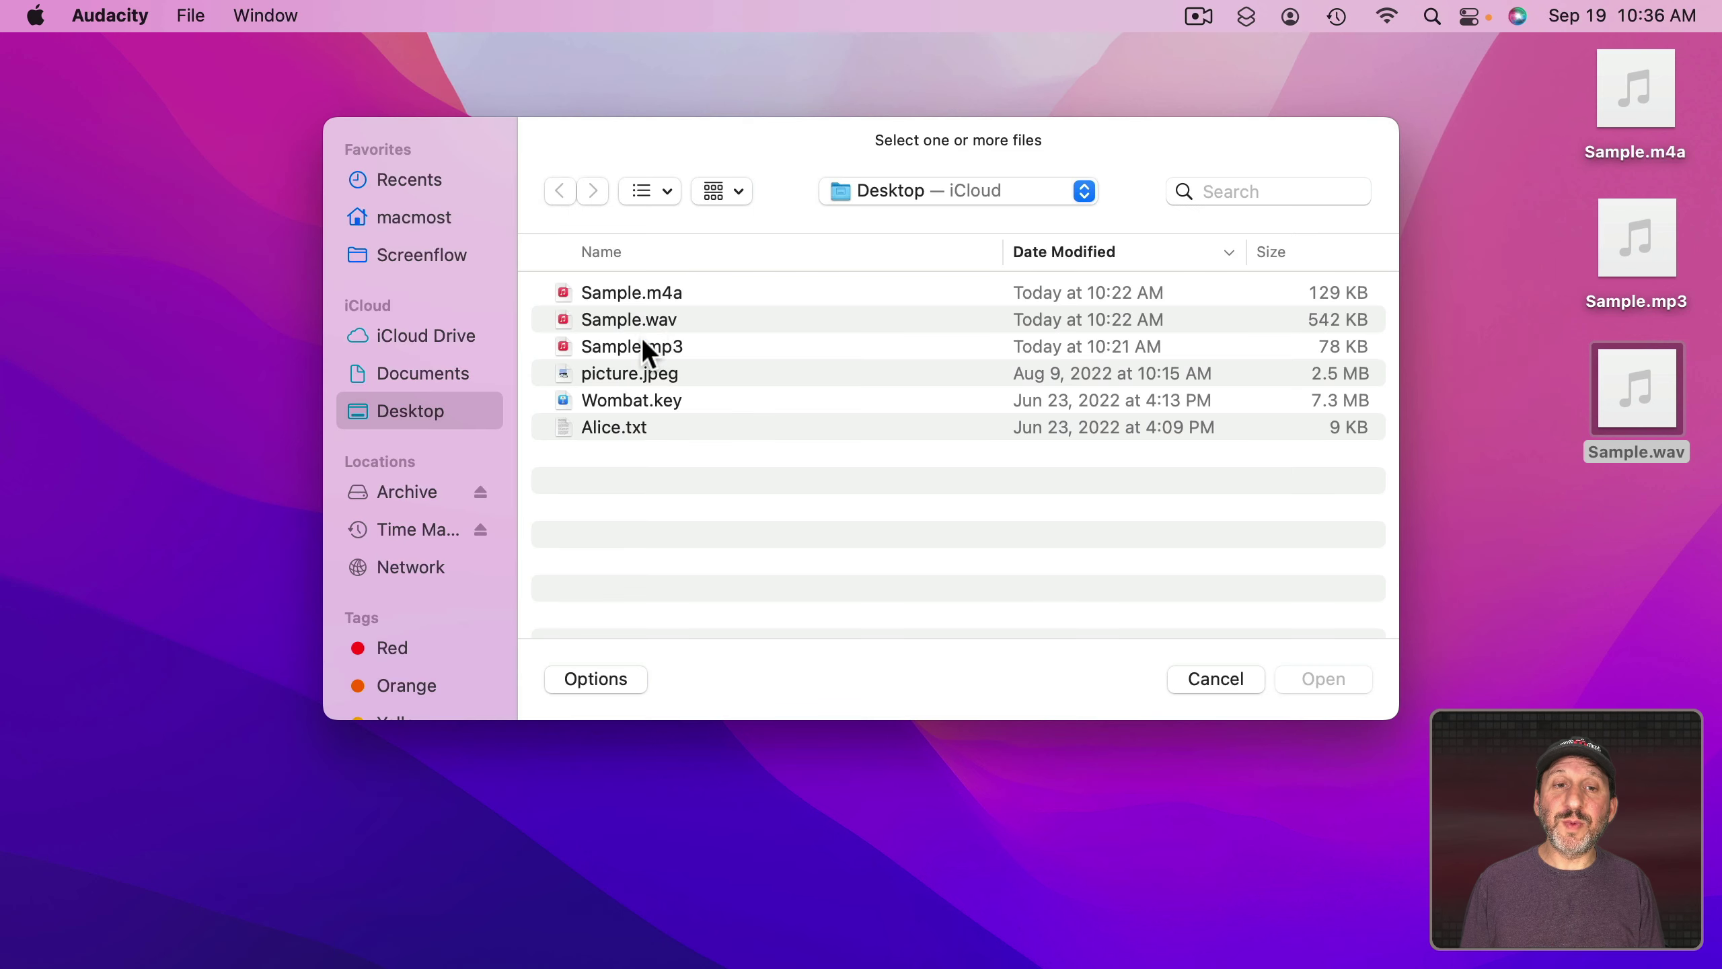
double_click(640, 339)
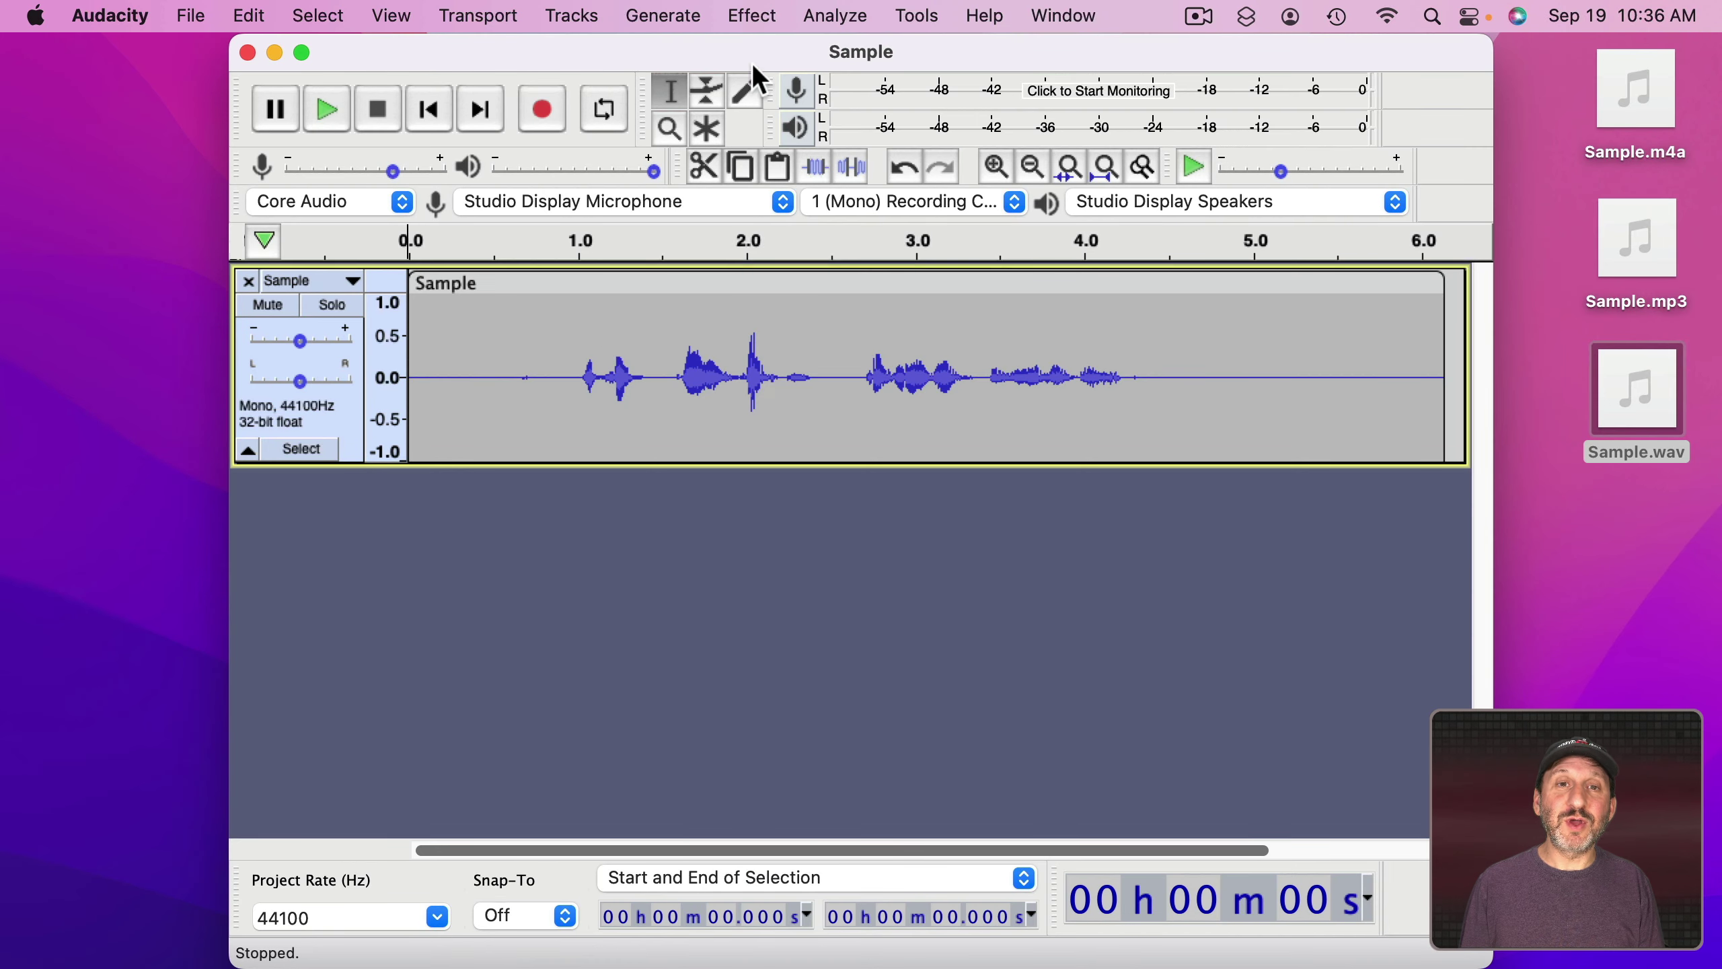
Step: Look through the available audio effects and select the second burst of speech in the Sample track
click(769, 17)
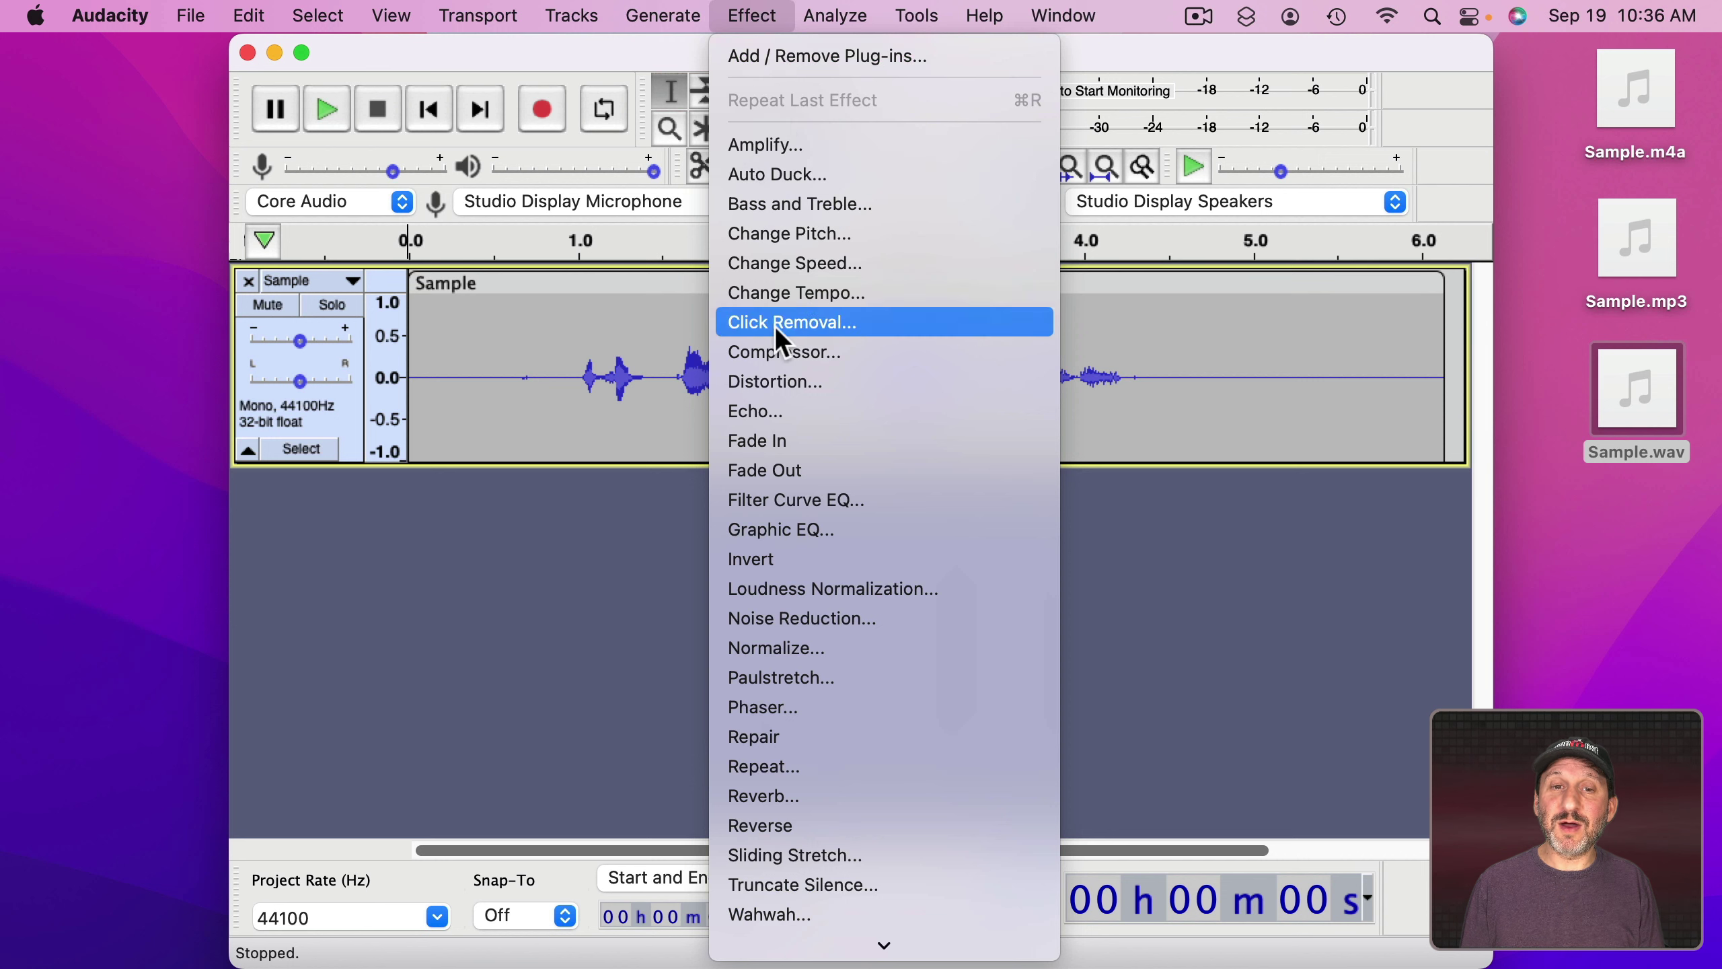
click(748, 15)
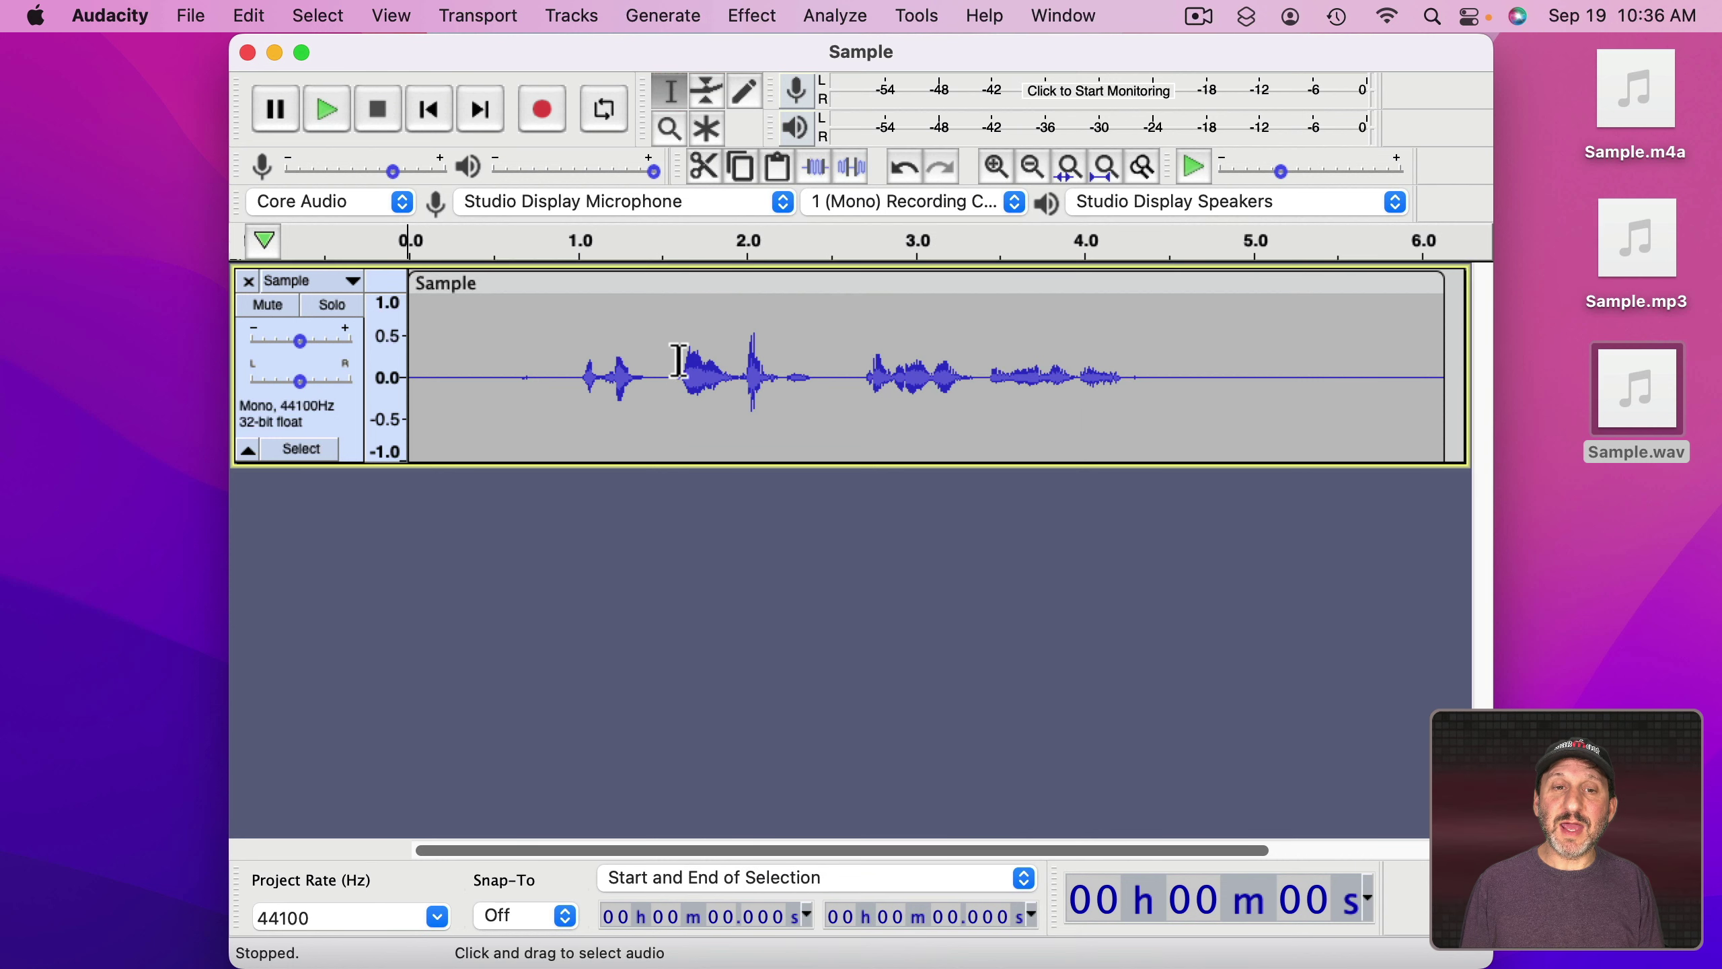
drag(675, 362, 807, 360)
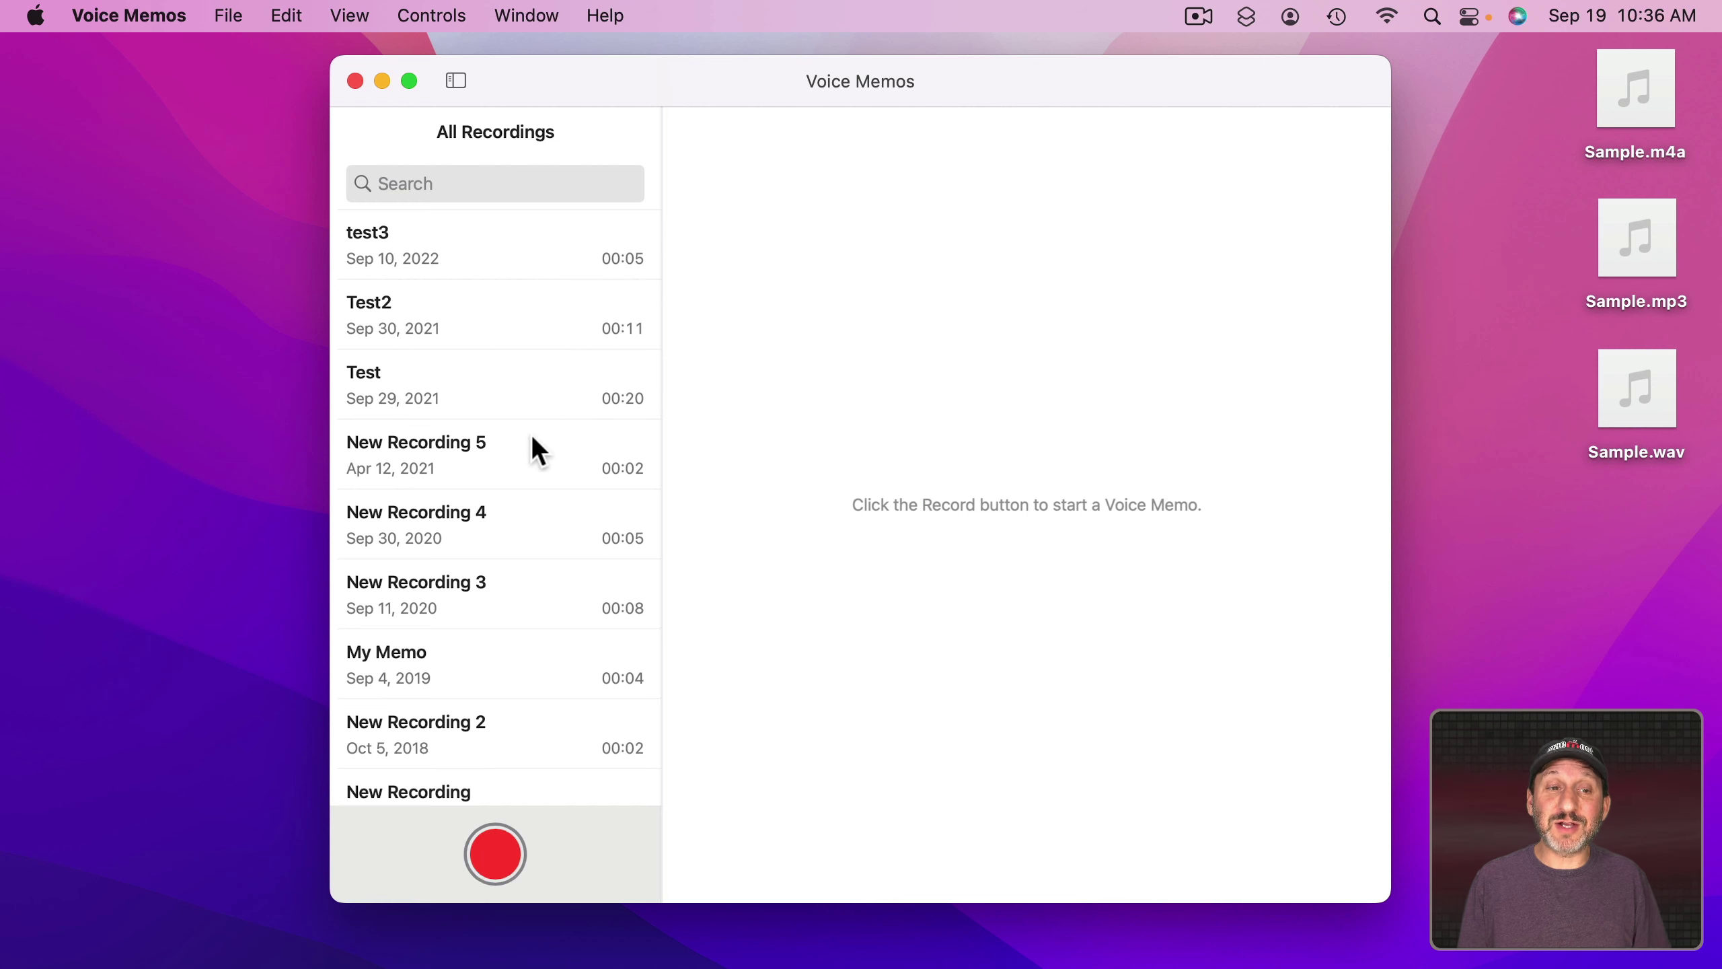
Step: Switch to Voice Memos and try to trim the test3 recording to the range from about 0.58 s to 4.03 s
click(430, 259)
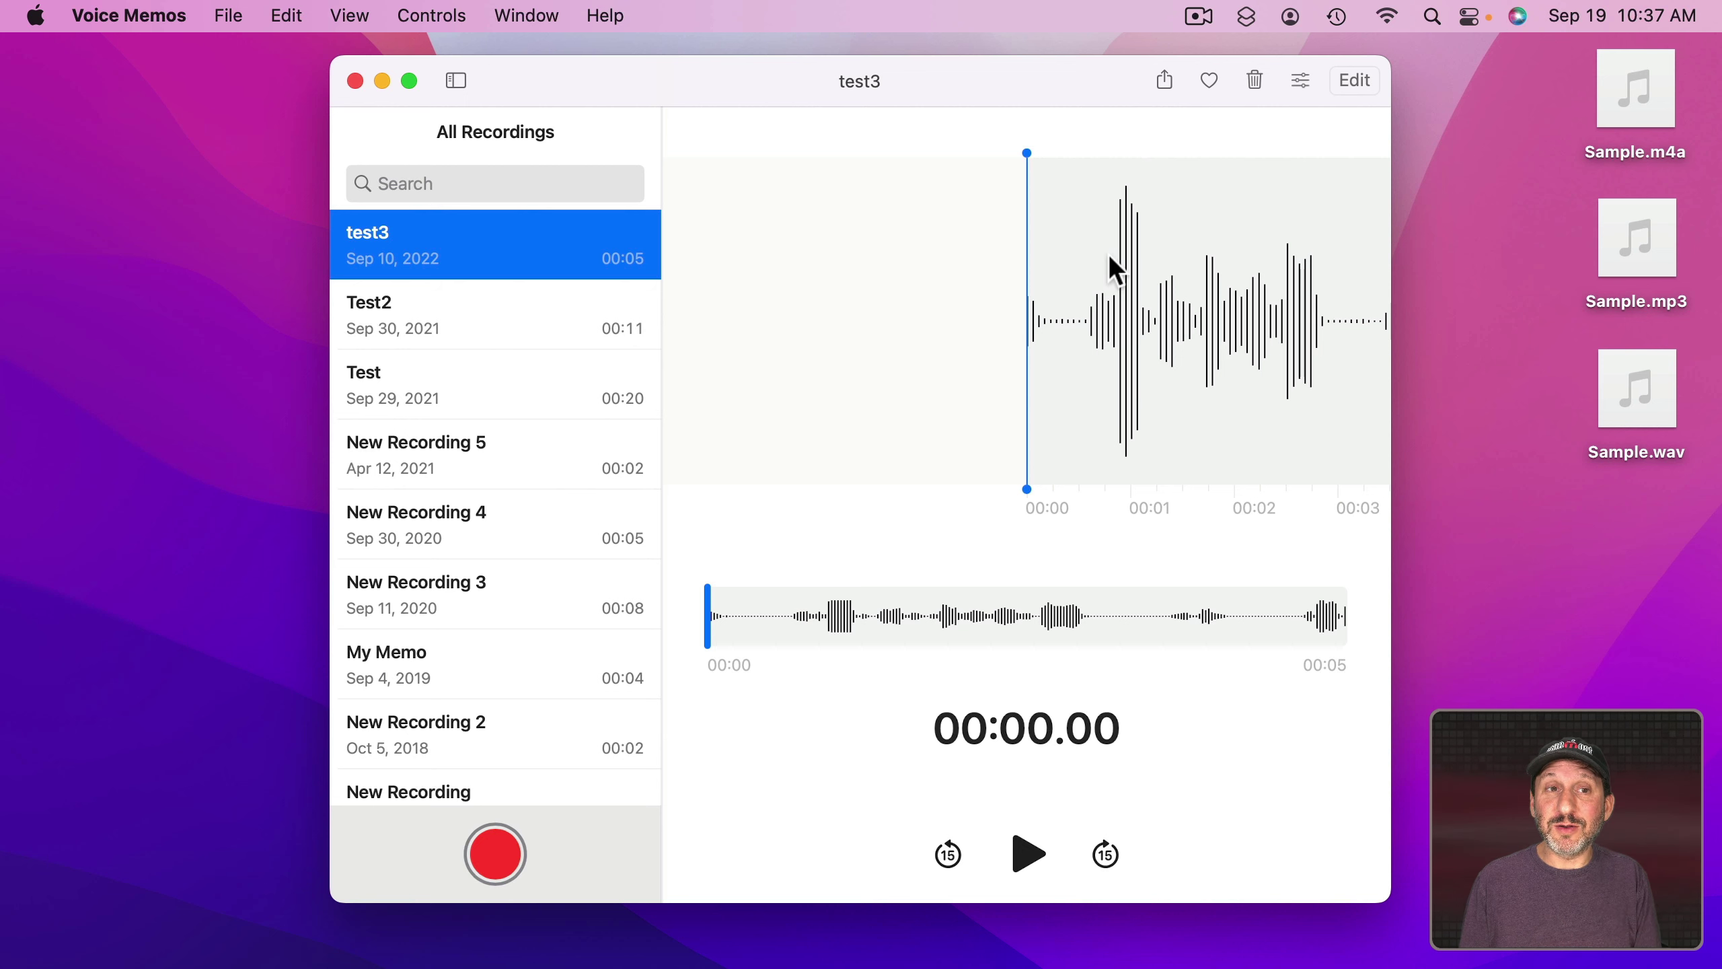
click(287, 15)
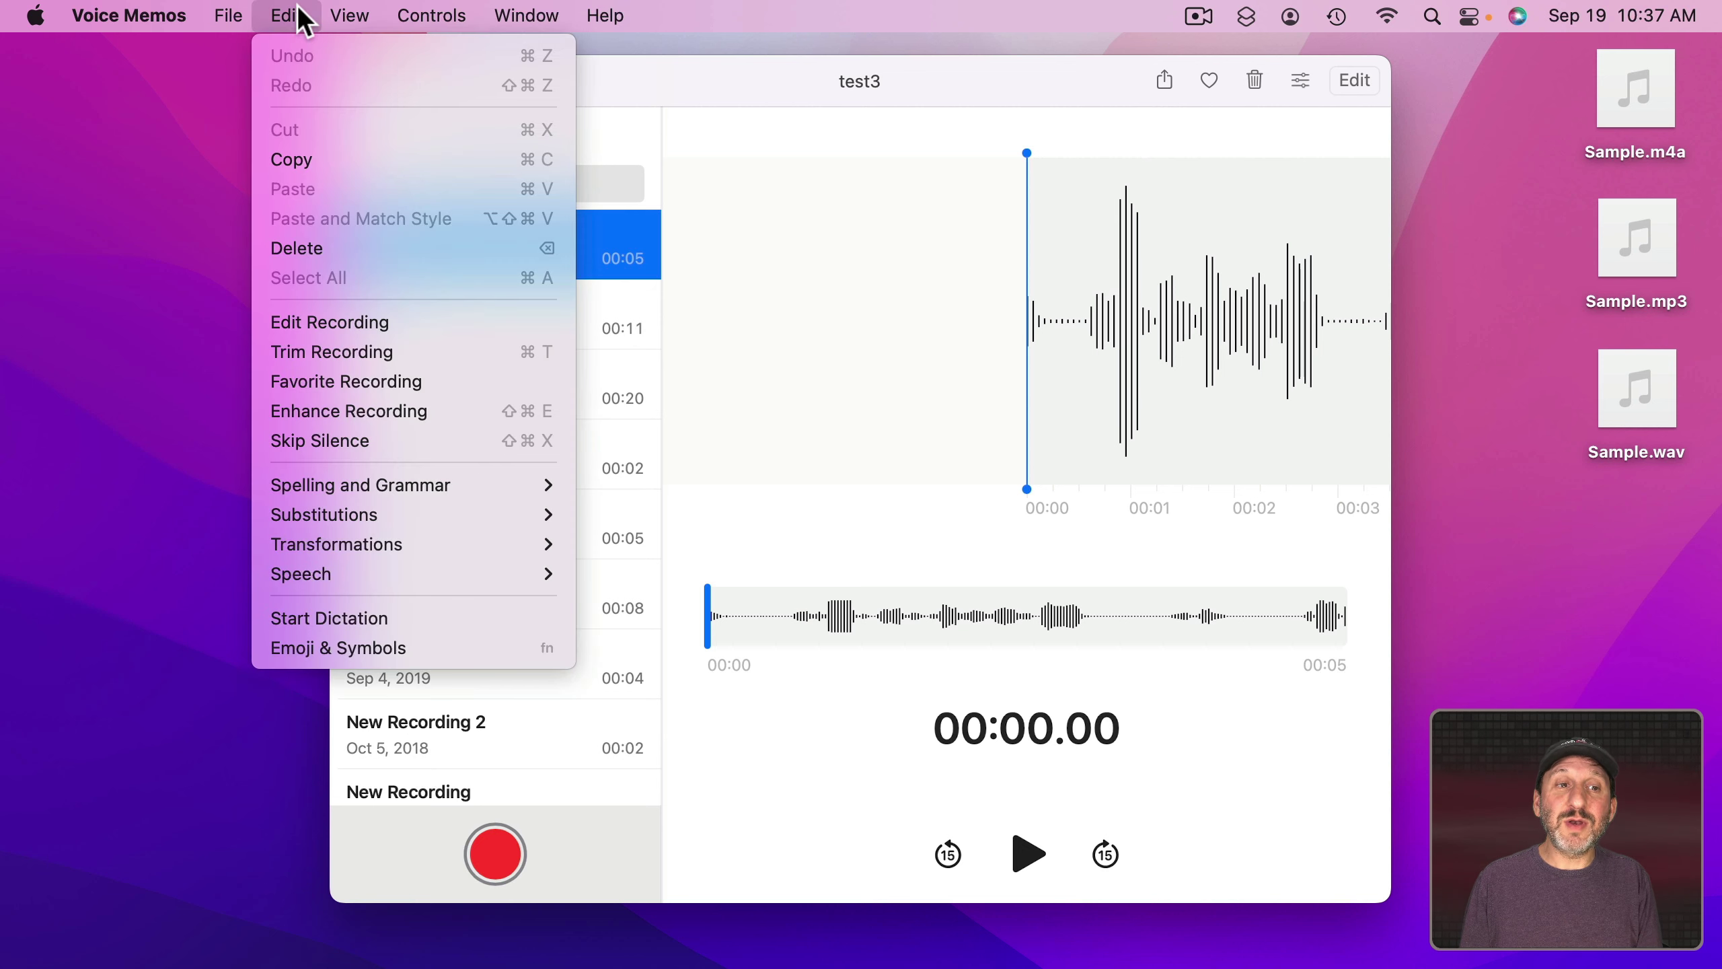
click(347, 347)
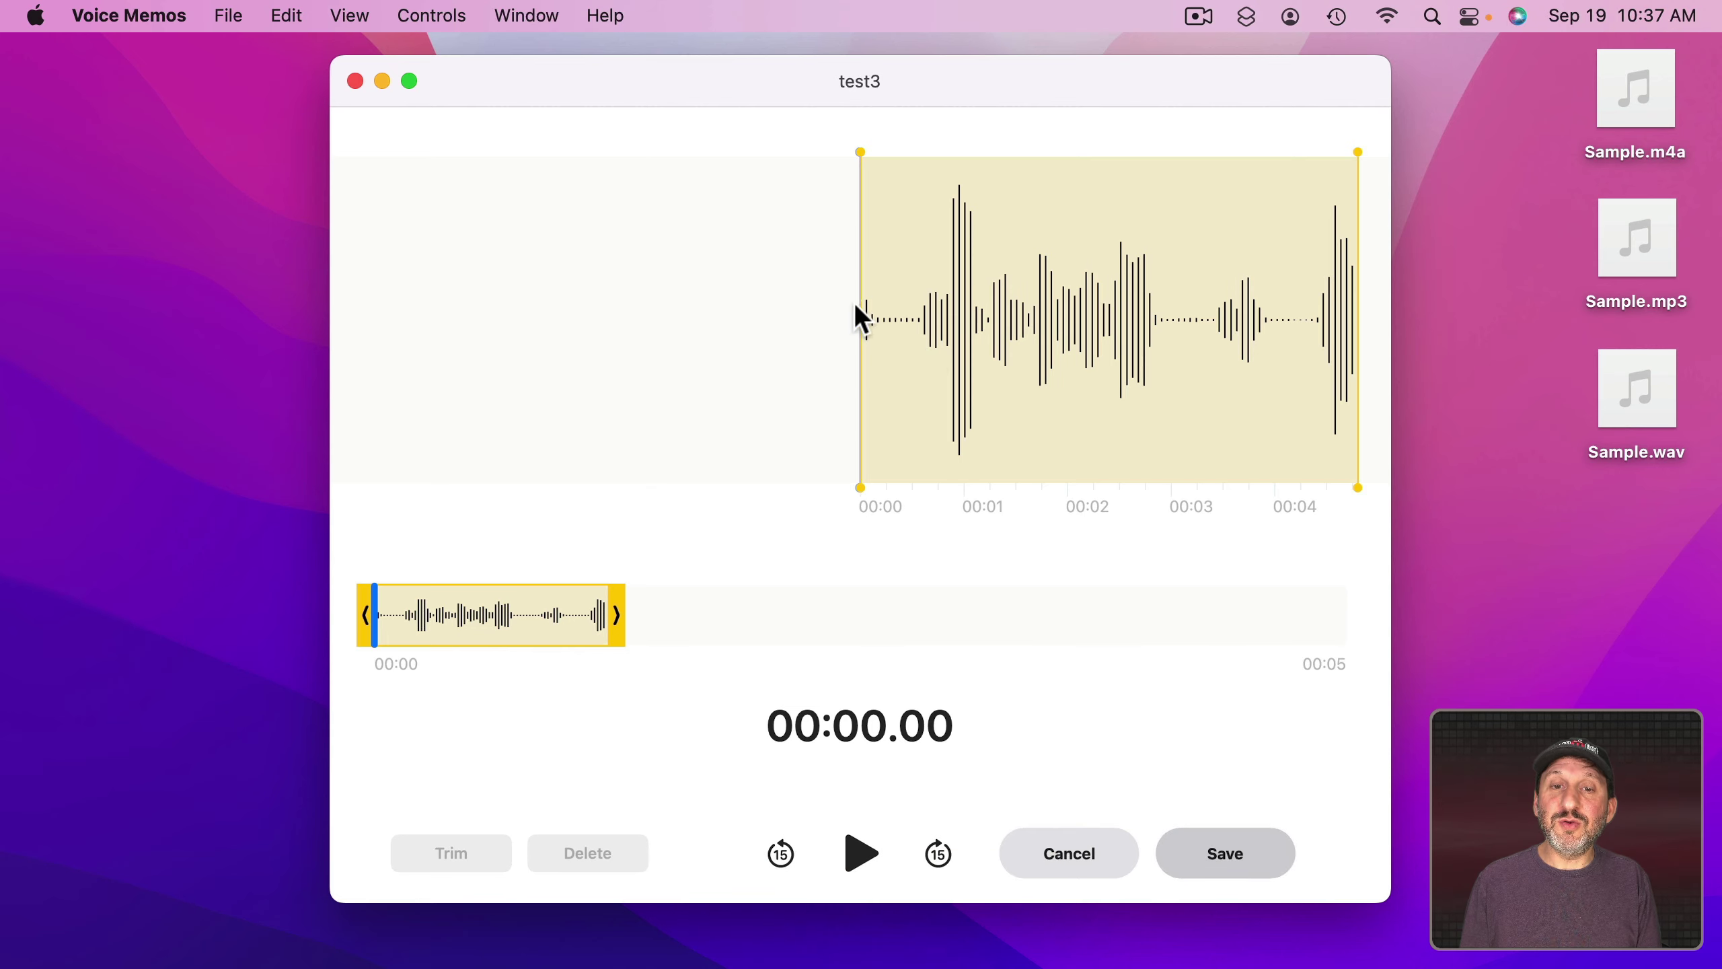
drag(617, 614, 580, 614)
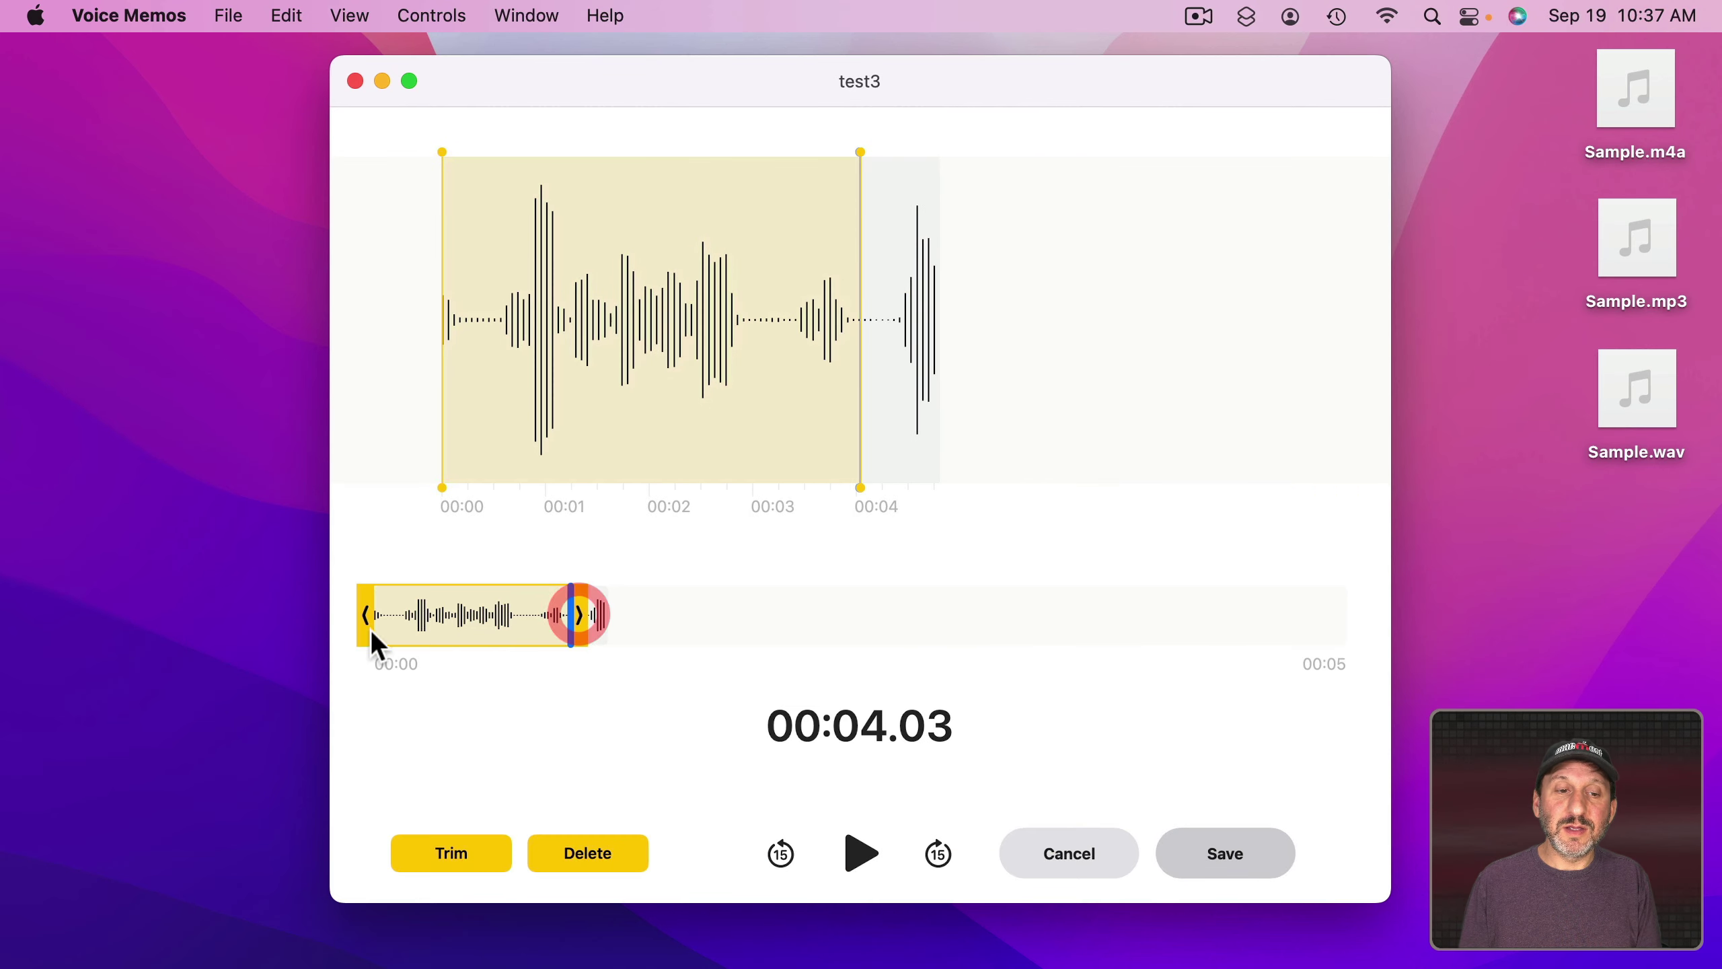
drag(366, 626, 399, 635)
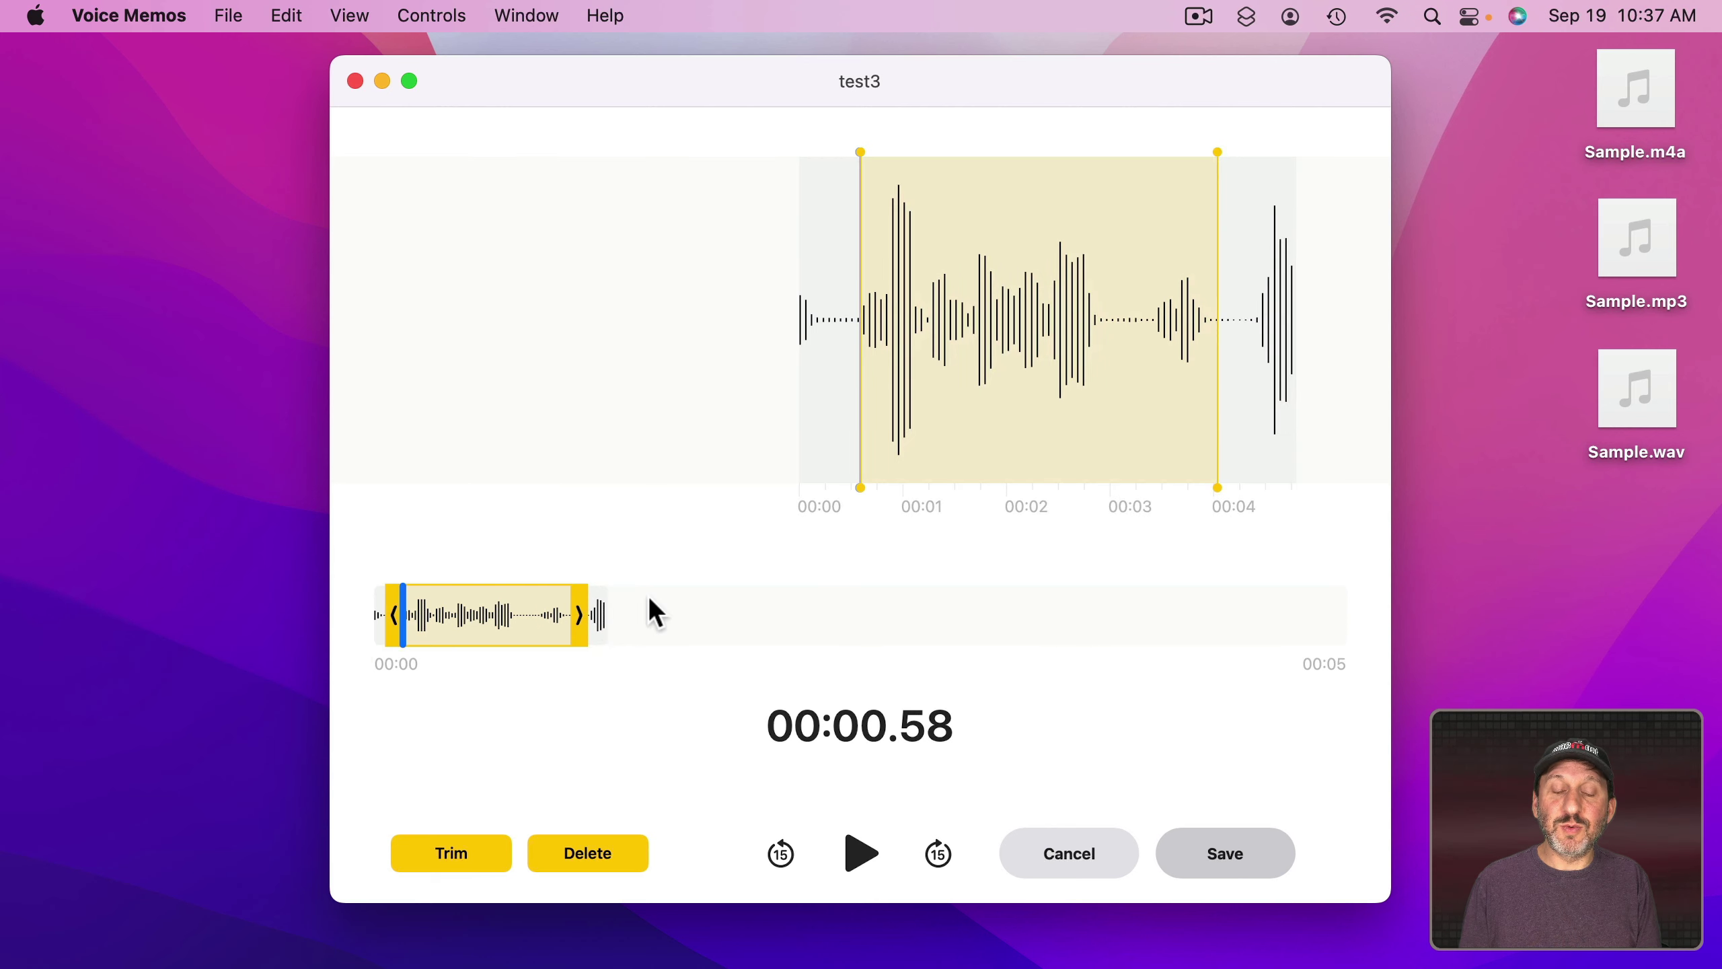
click(451, 853)
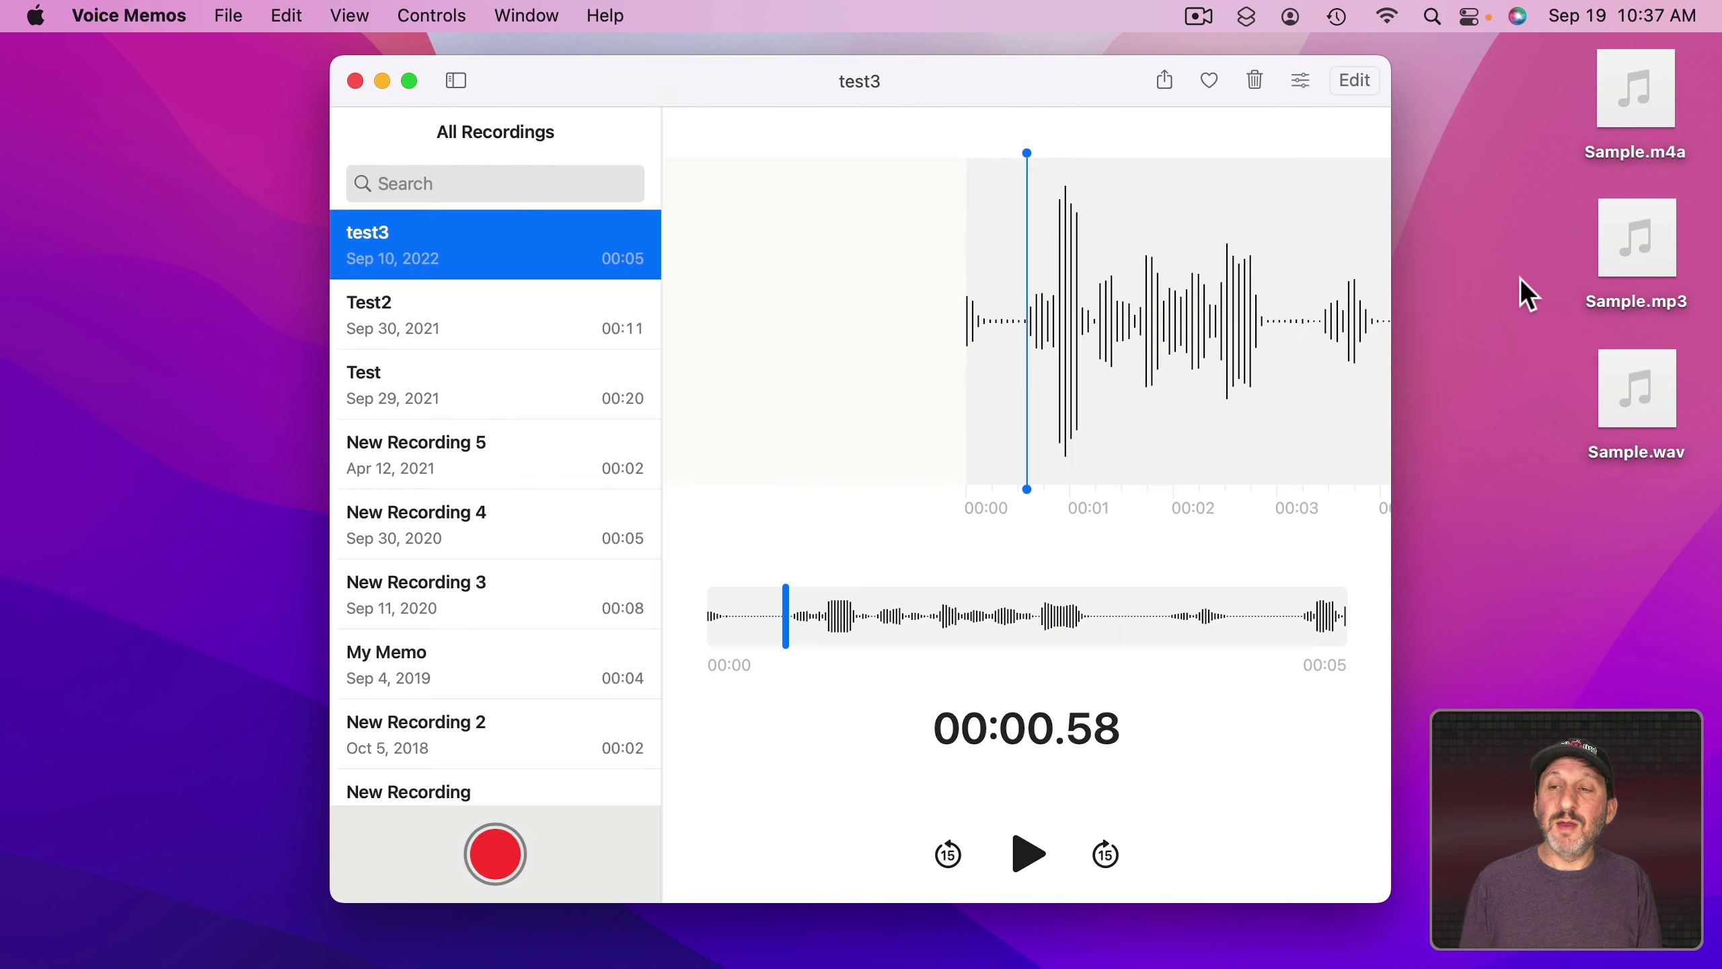
Step: Examine the file information of Sample.m4a on the desktop and close the info window
click(1589, 150)
key(super+w)
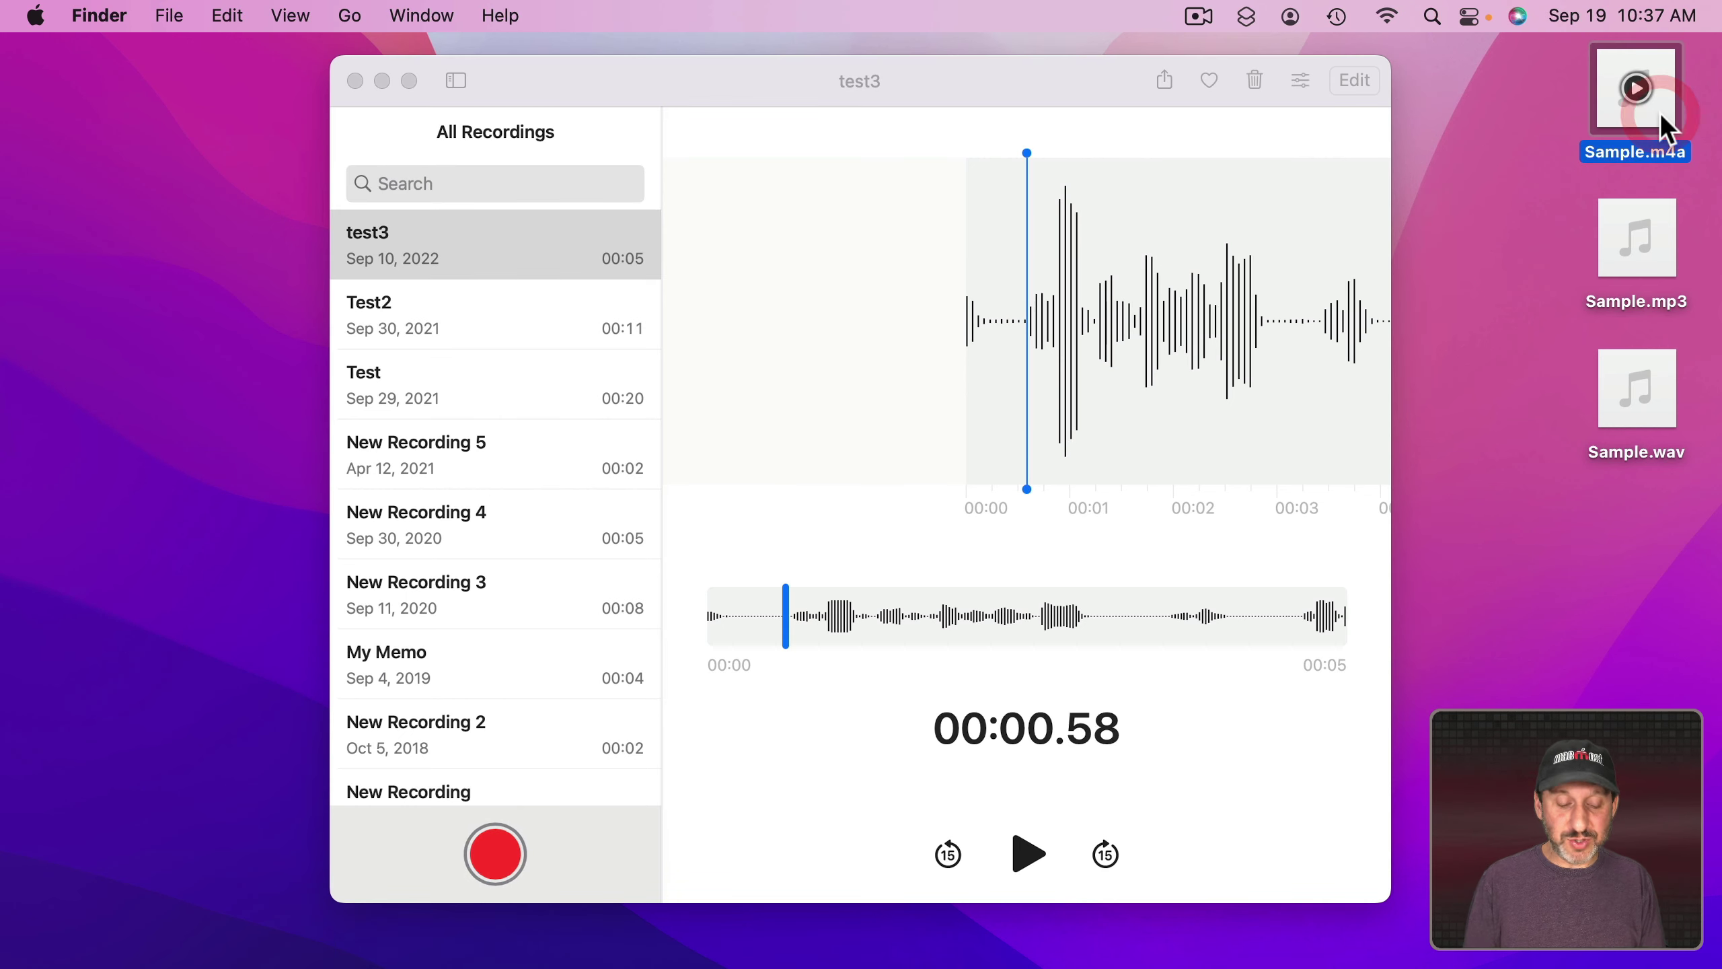
key(super+i)
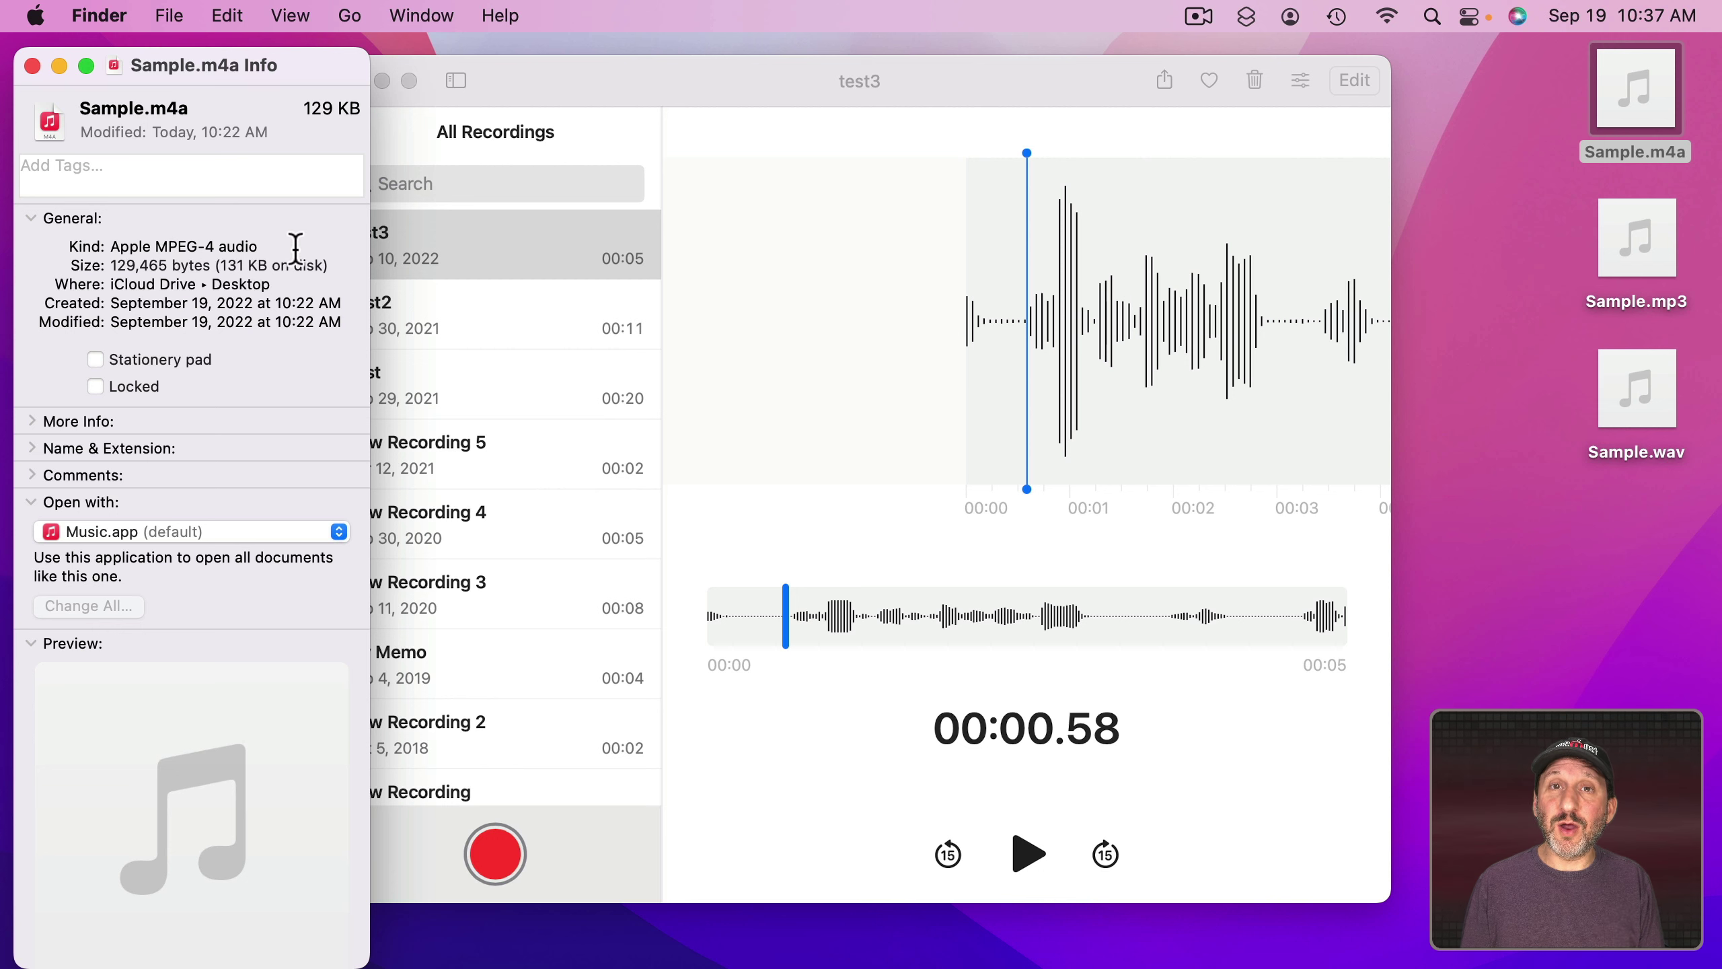
key(super+w)
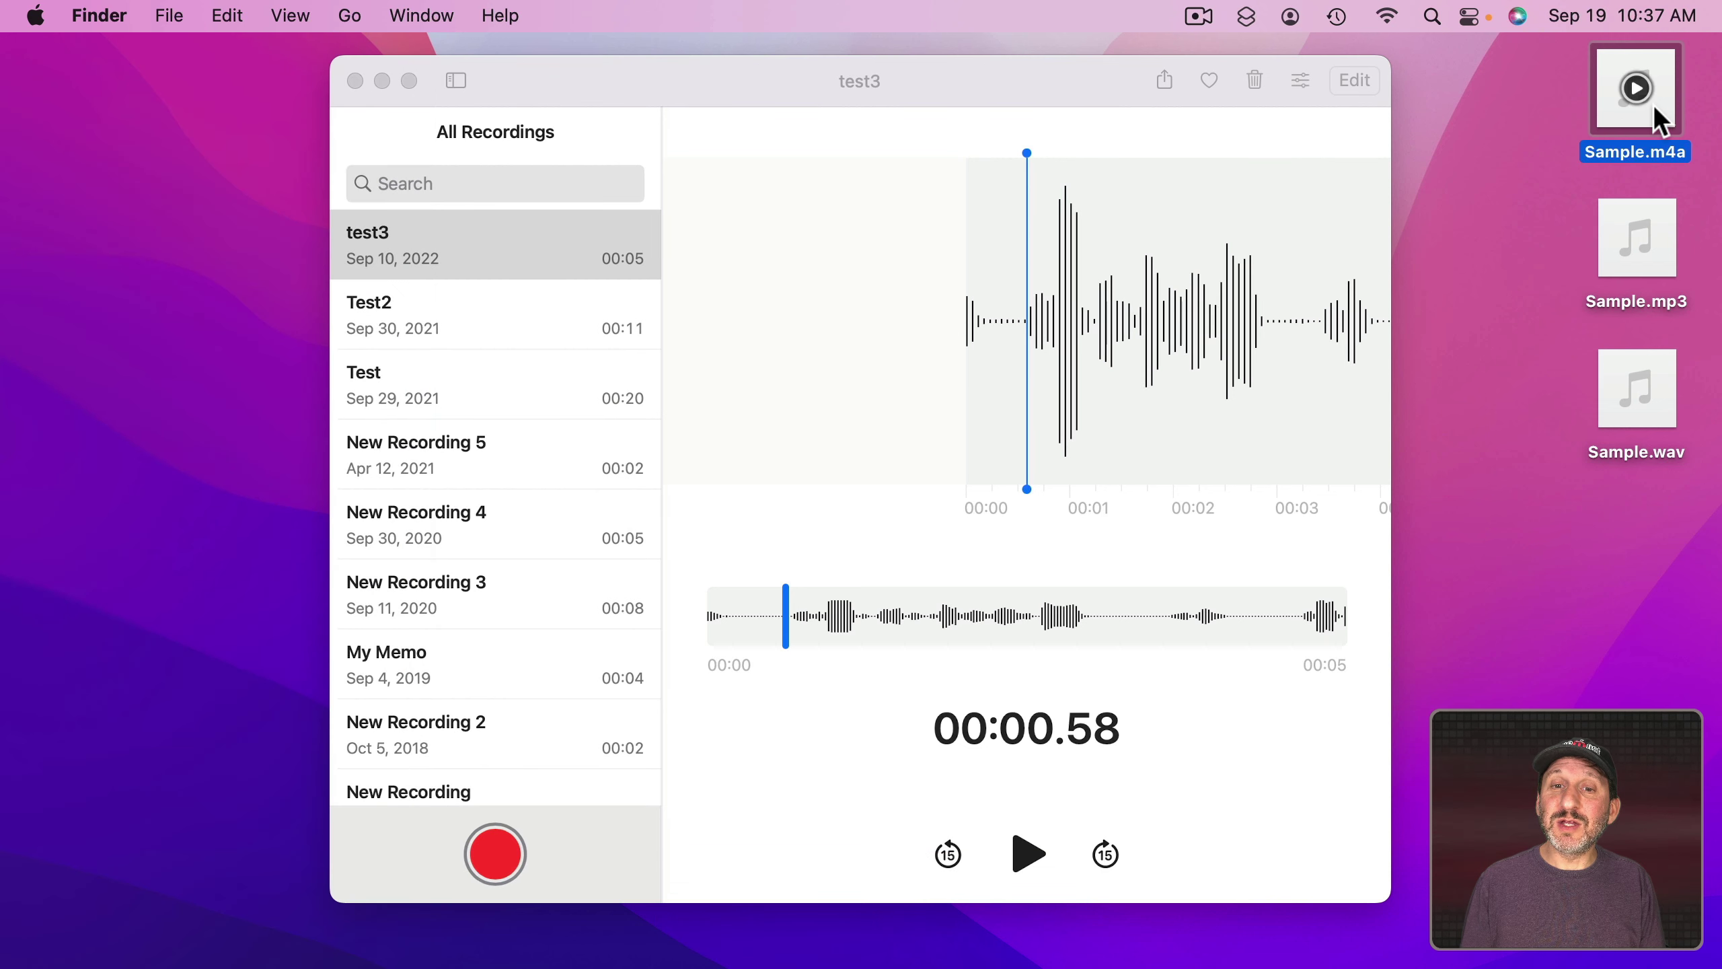
Step: Import Sample.m4a from the desktop into the Voice Memos recordings list
drag(1652, 104, 484, 247)
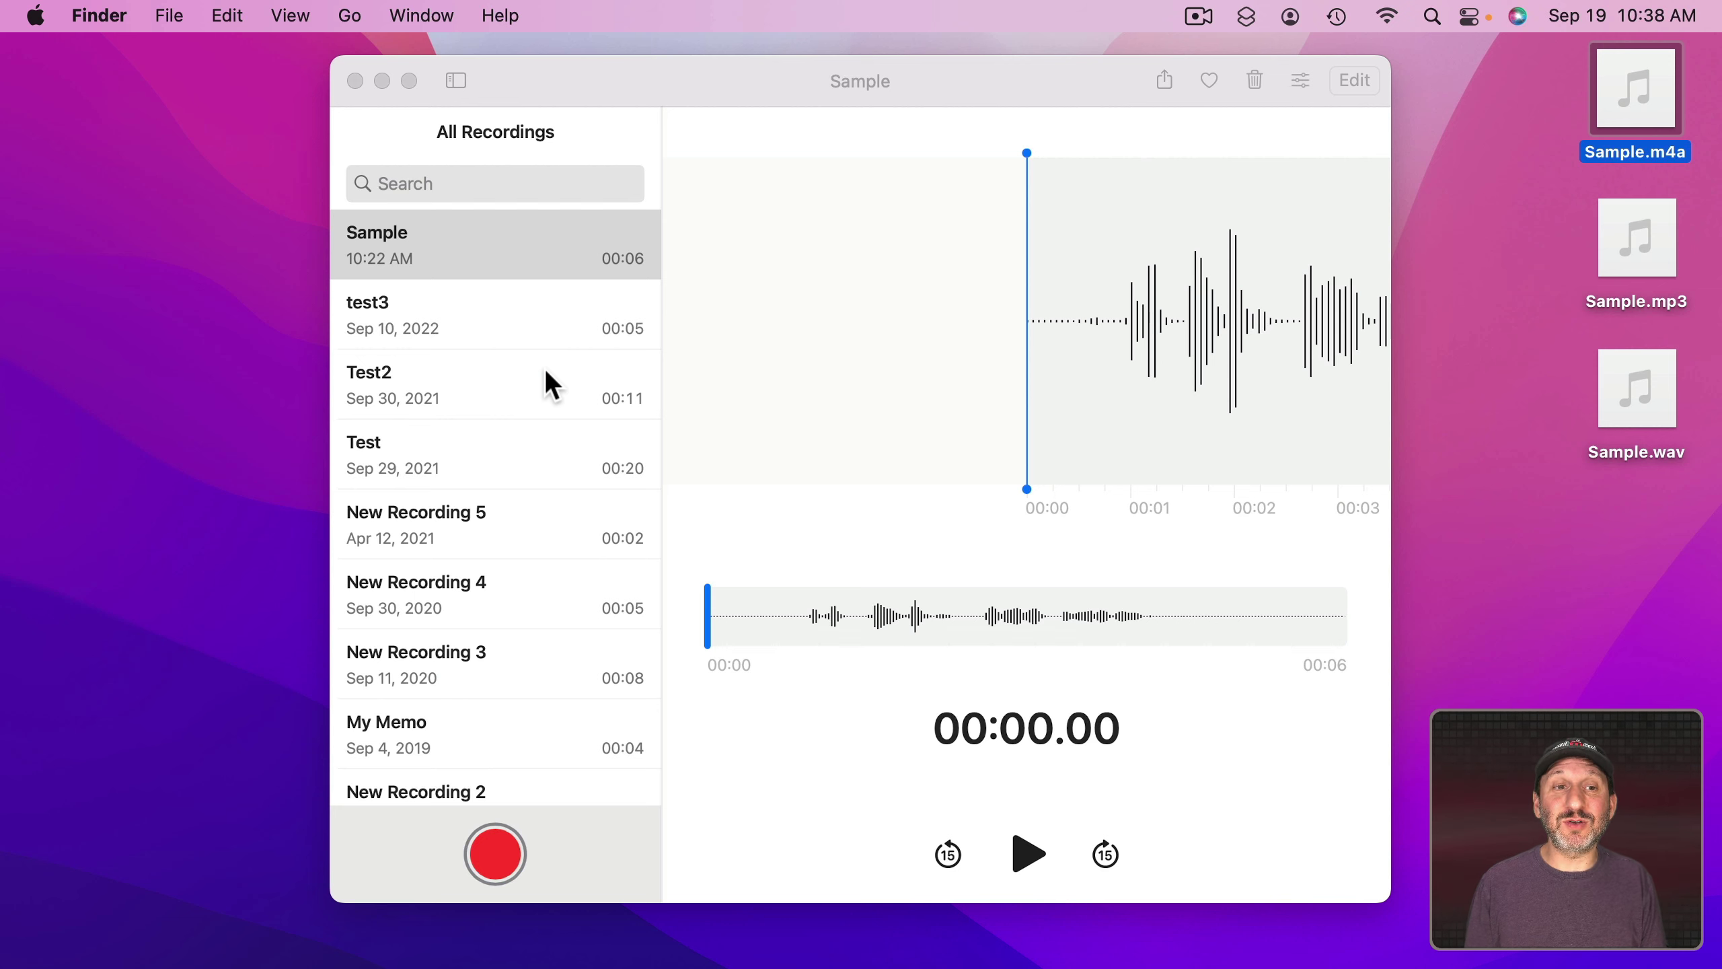
click(710, 494)
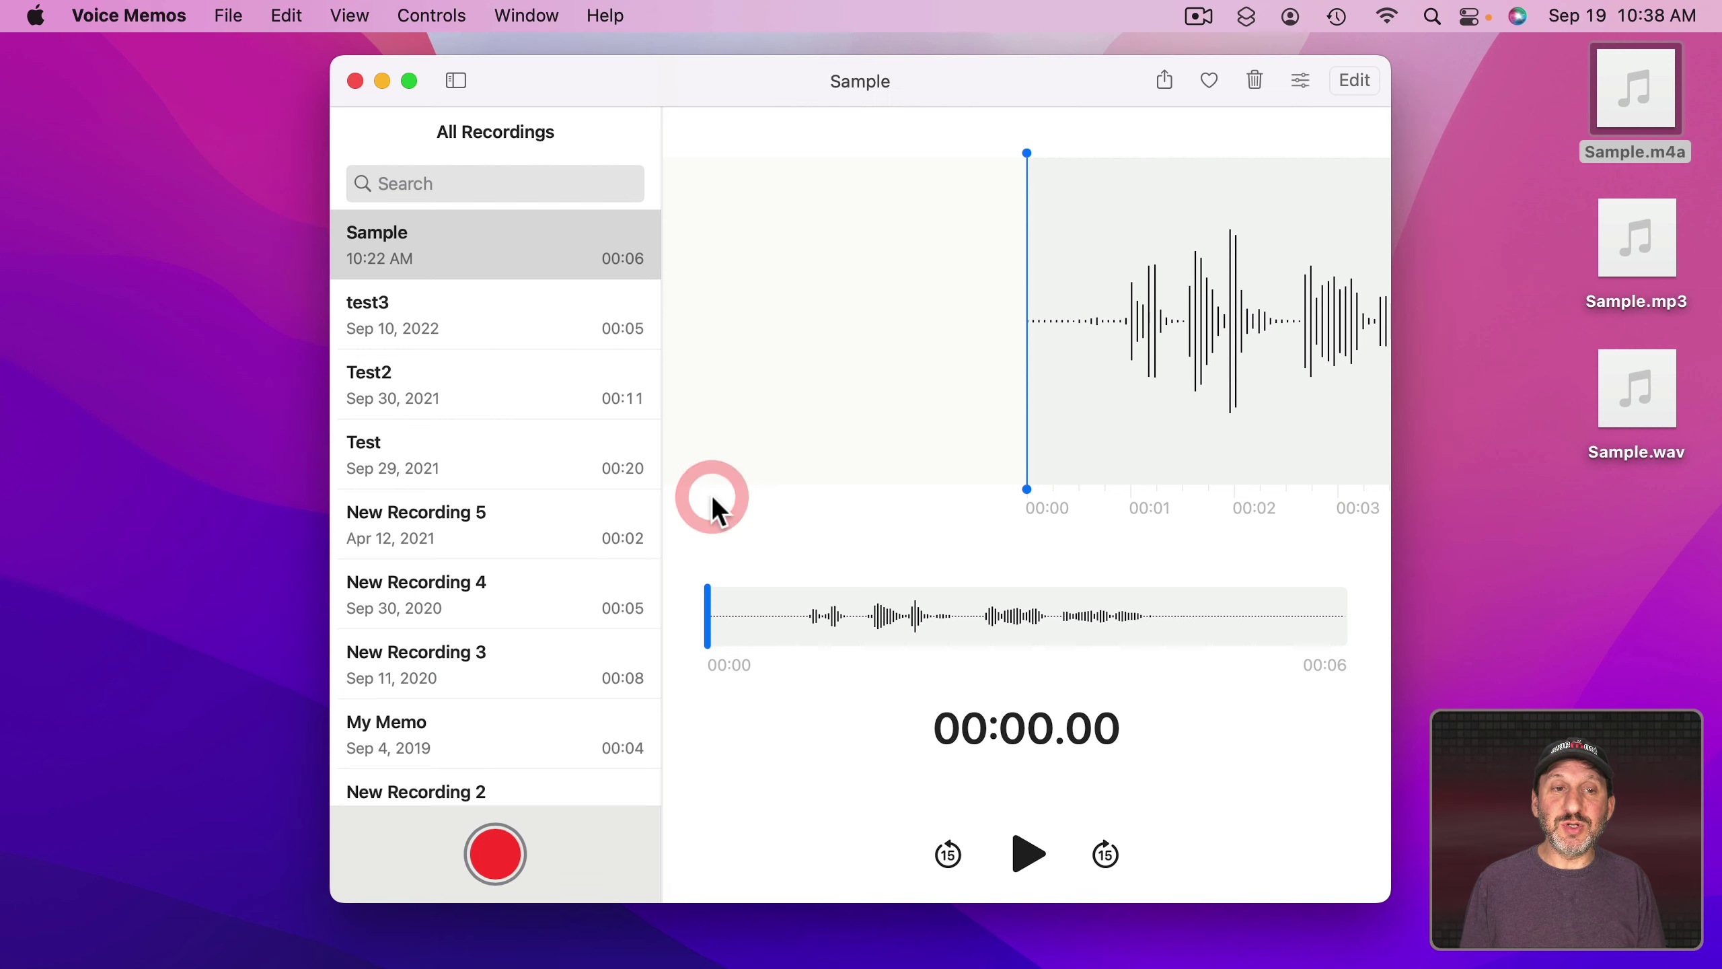
Step: Trim the Sample recording to the range from about 0.88 s to 4.45 s, save it, and copy it out to the desktop
key(super+t)
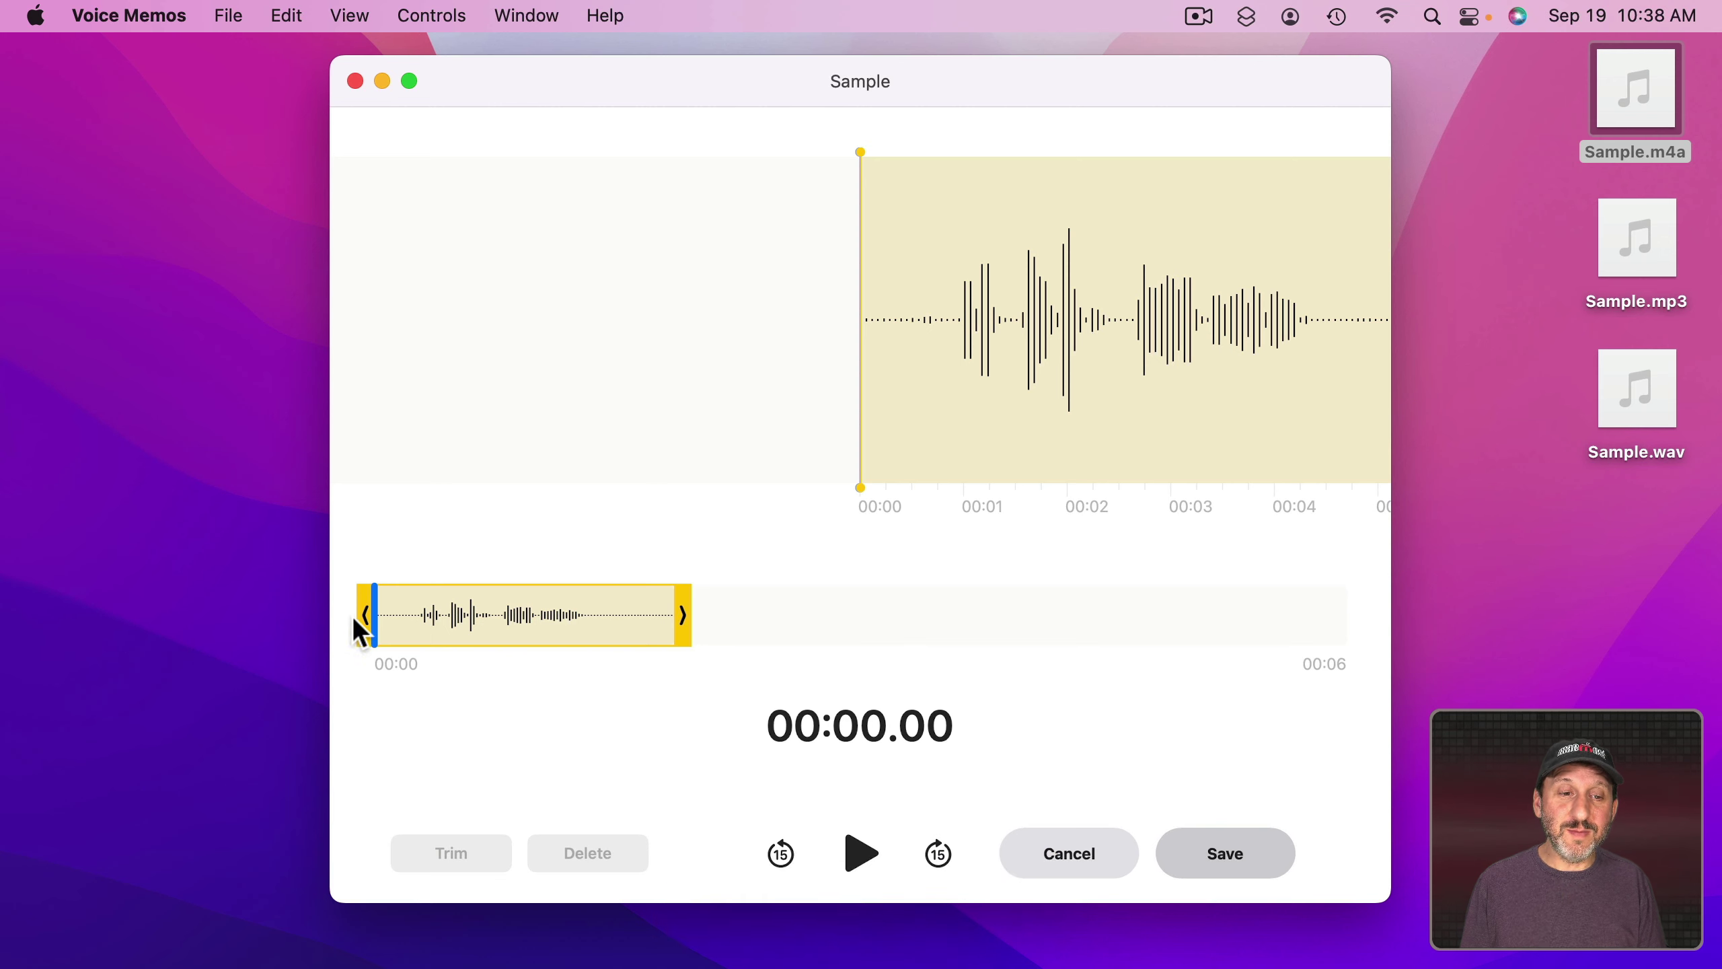
drag(365, 615, 406, 611)
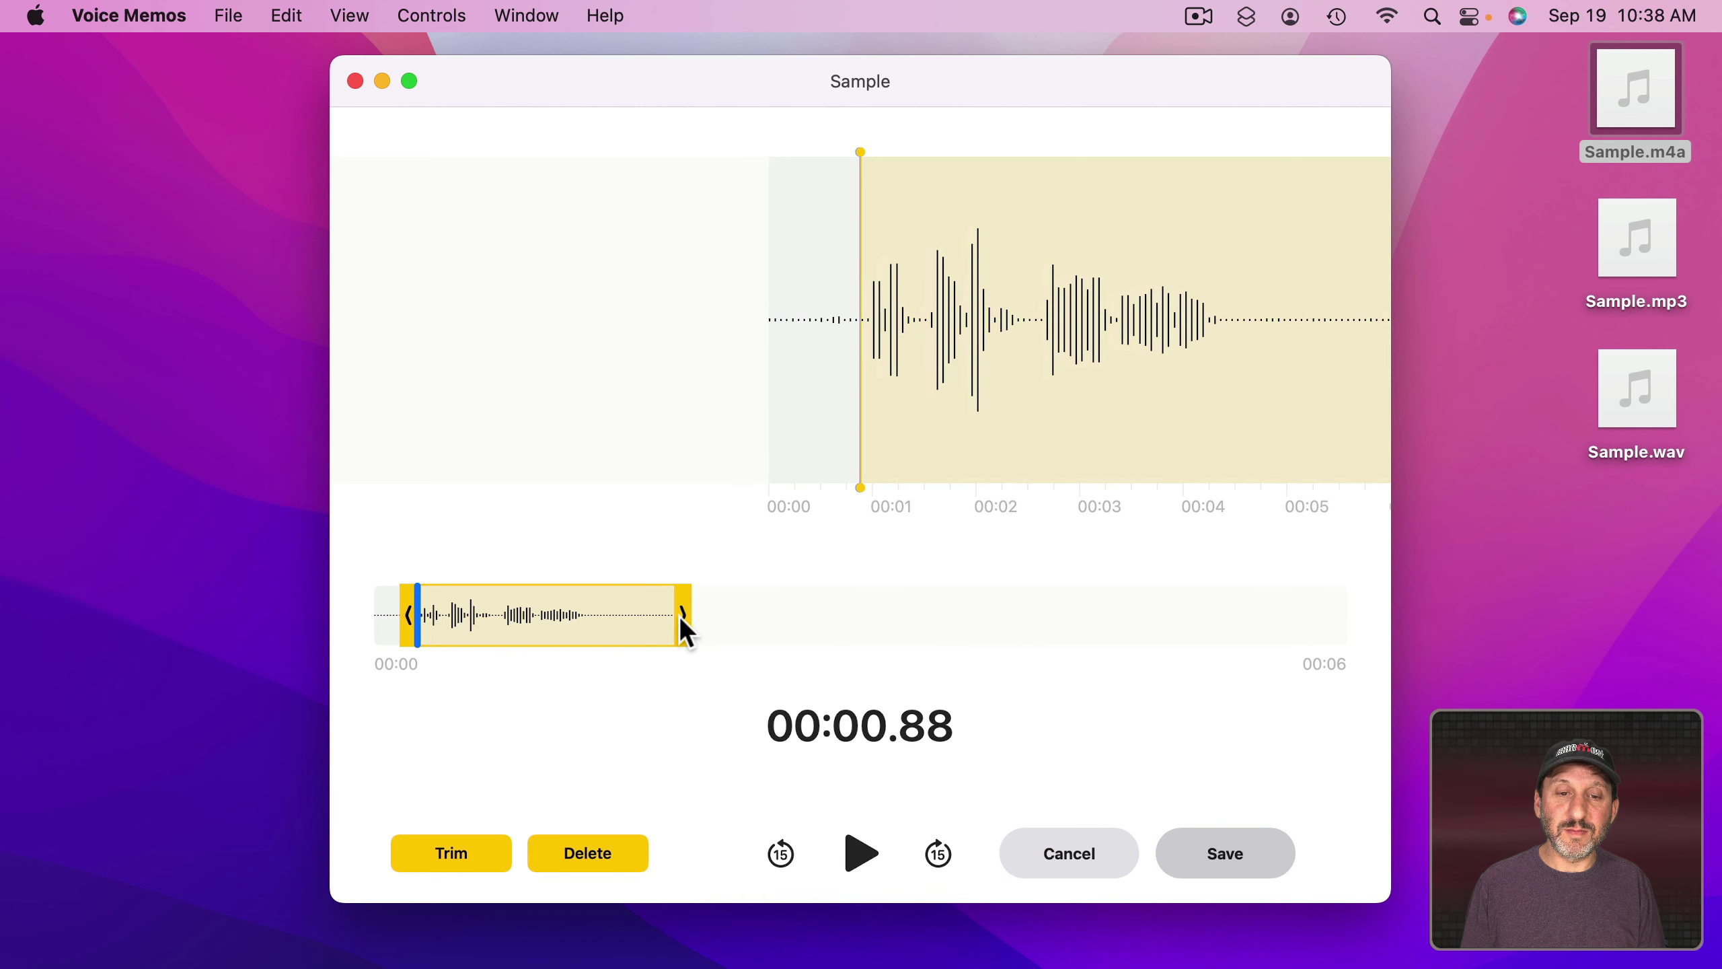
drag(682, 616, 598, 614)
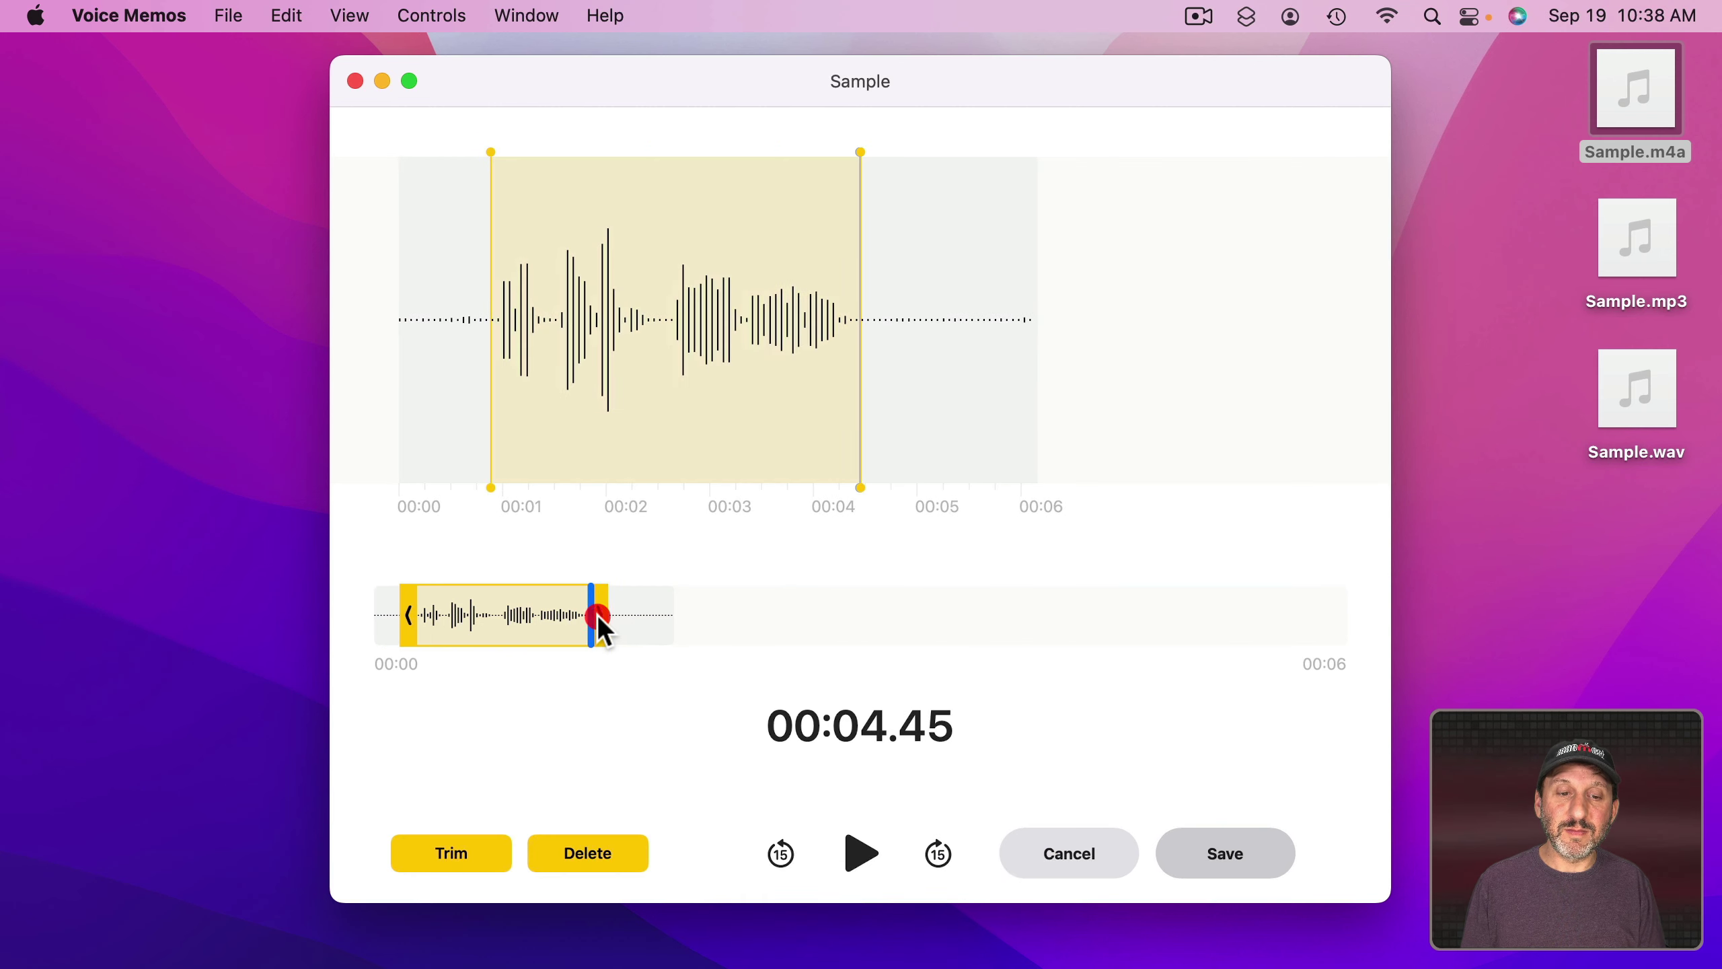
click(451, 853)
key(Return)
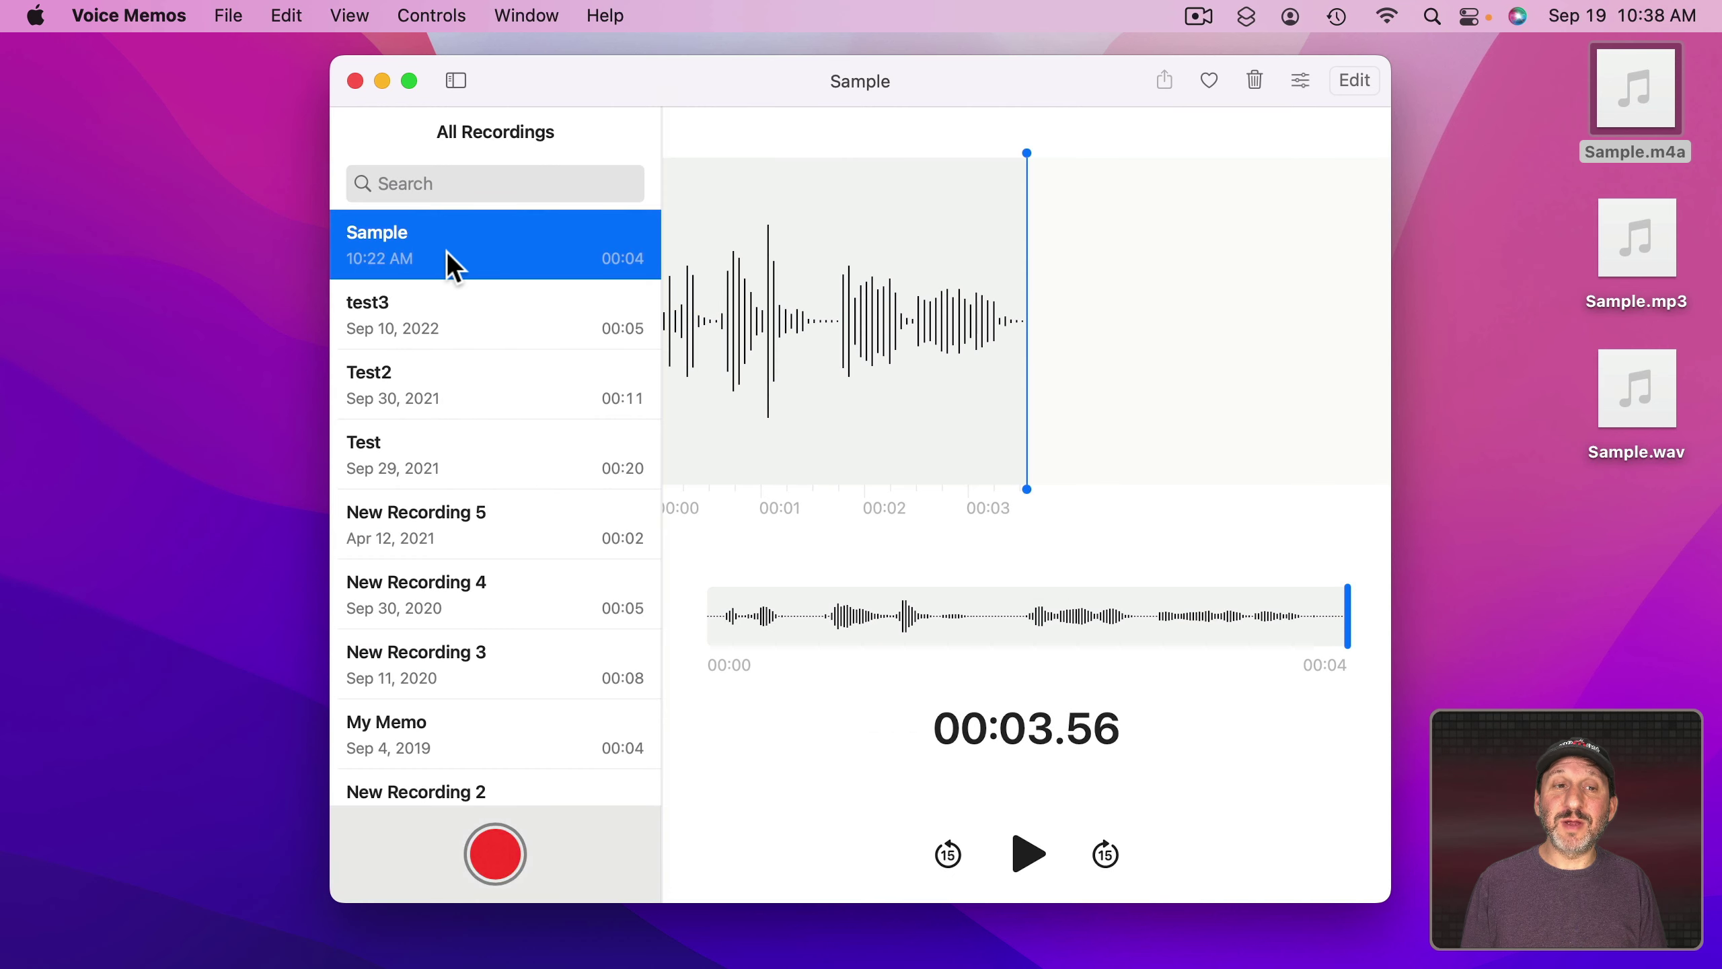
drag(395, 261, 1495, 299)
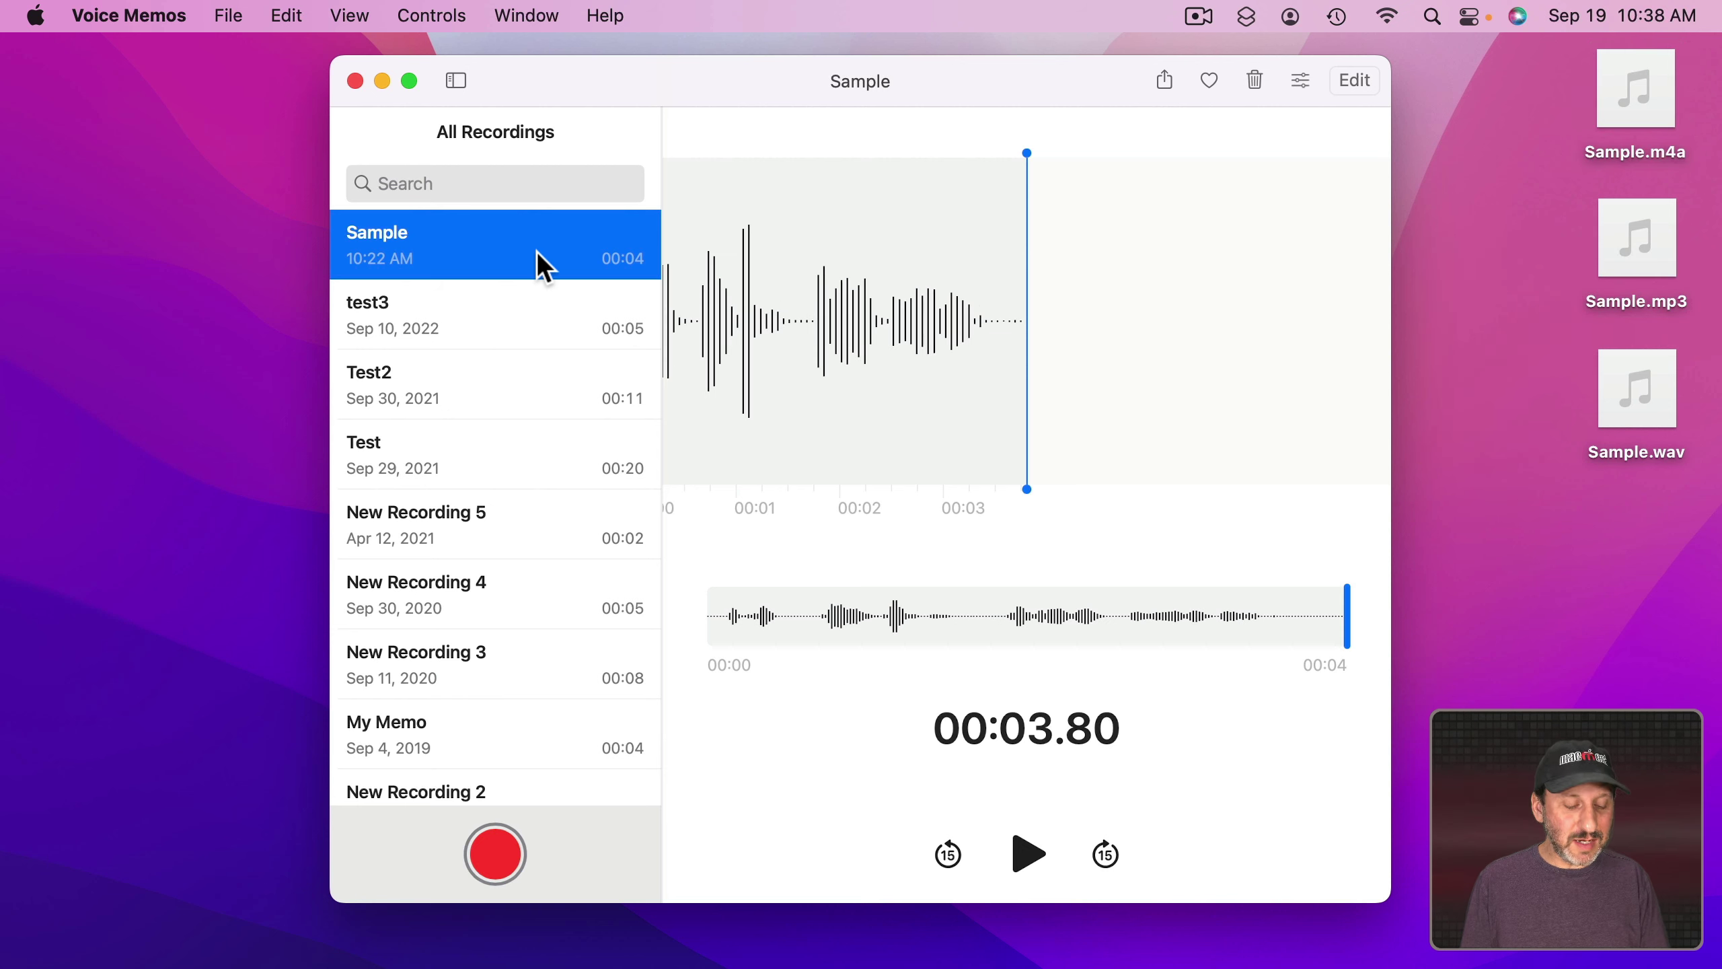
Step: Try moving the trim start of the Sample recording to about 1.63 s, and cancel the trim
key(super+t)
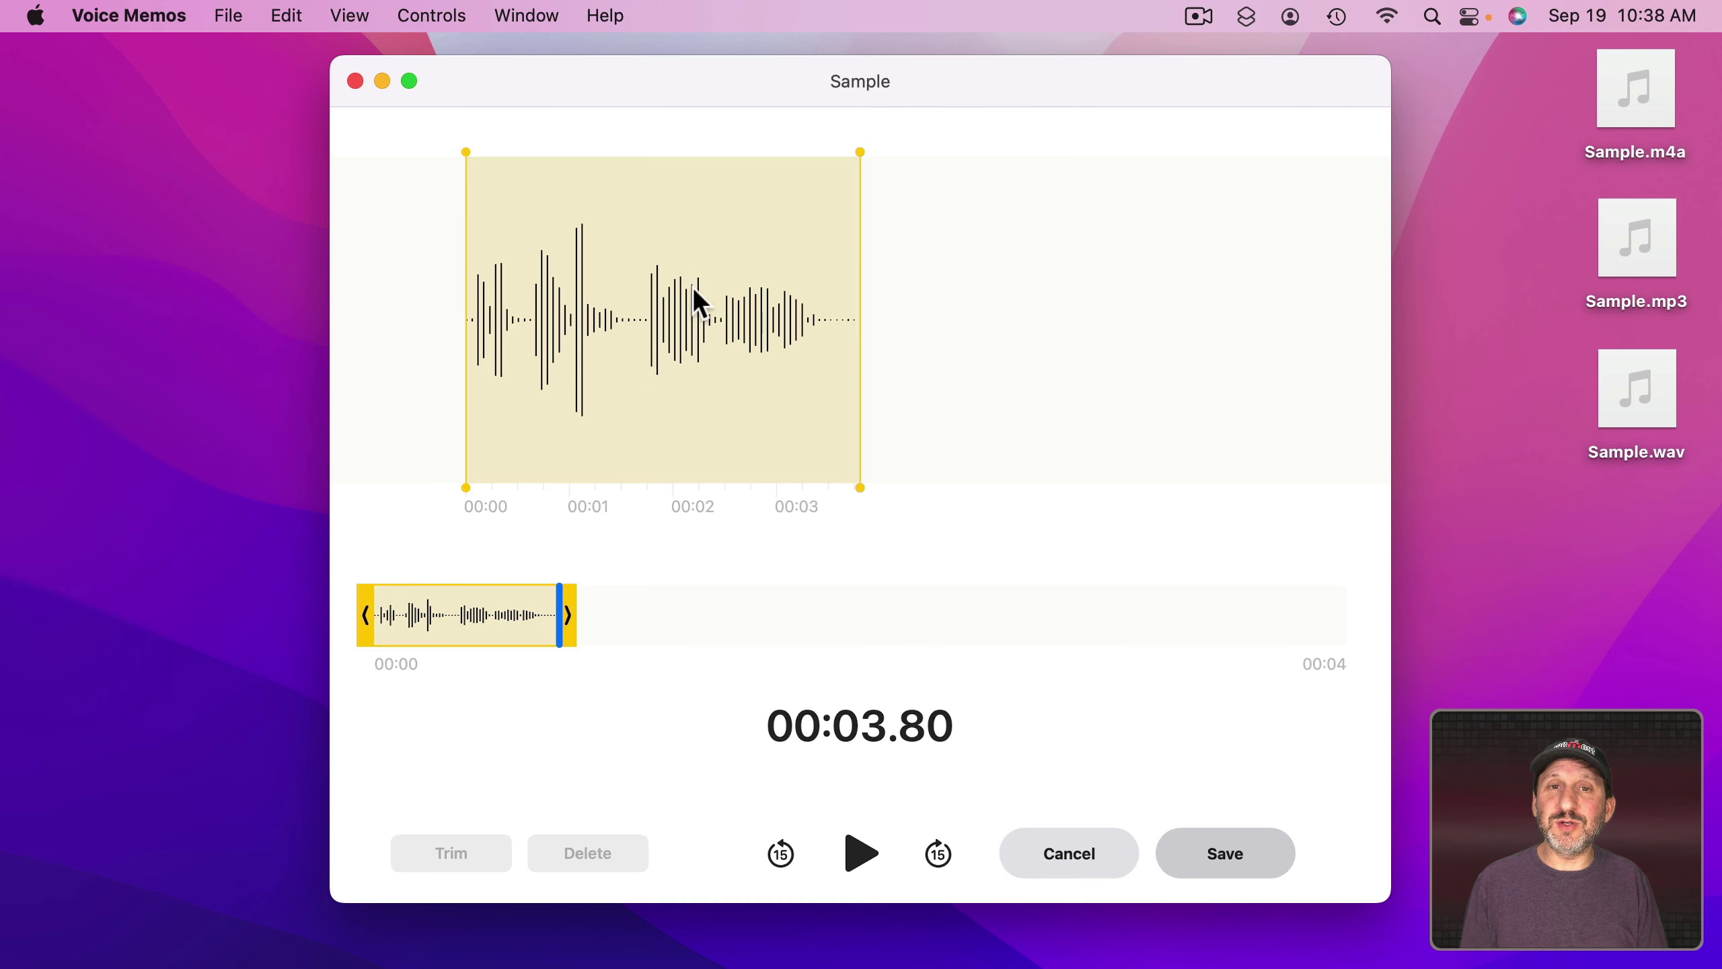
drag(383, 610, 451, 624)
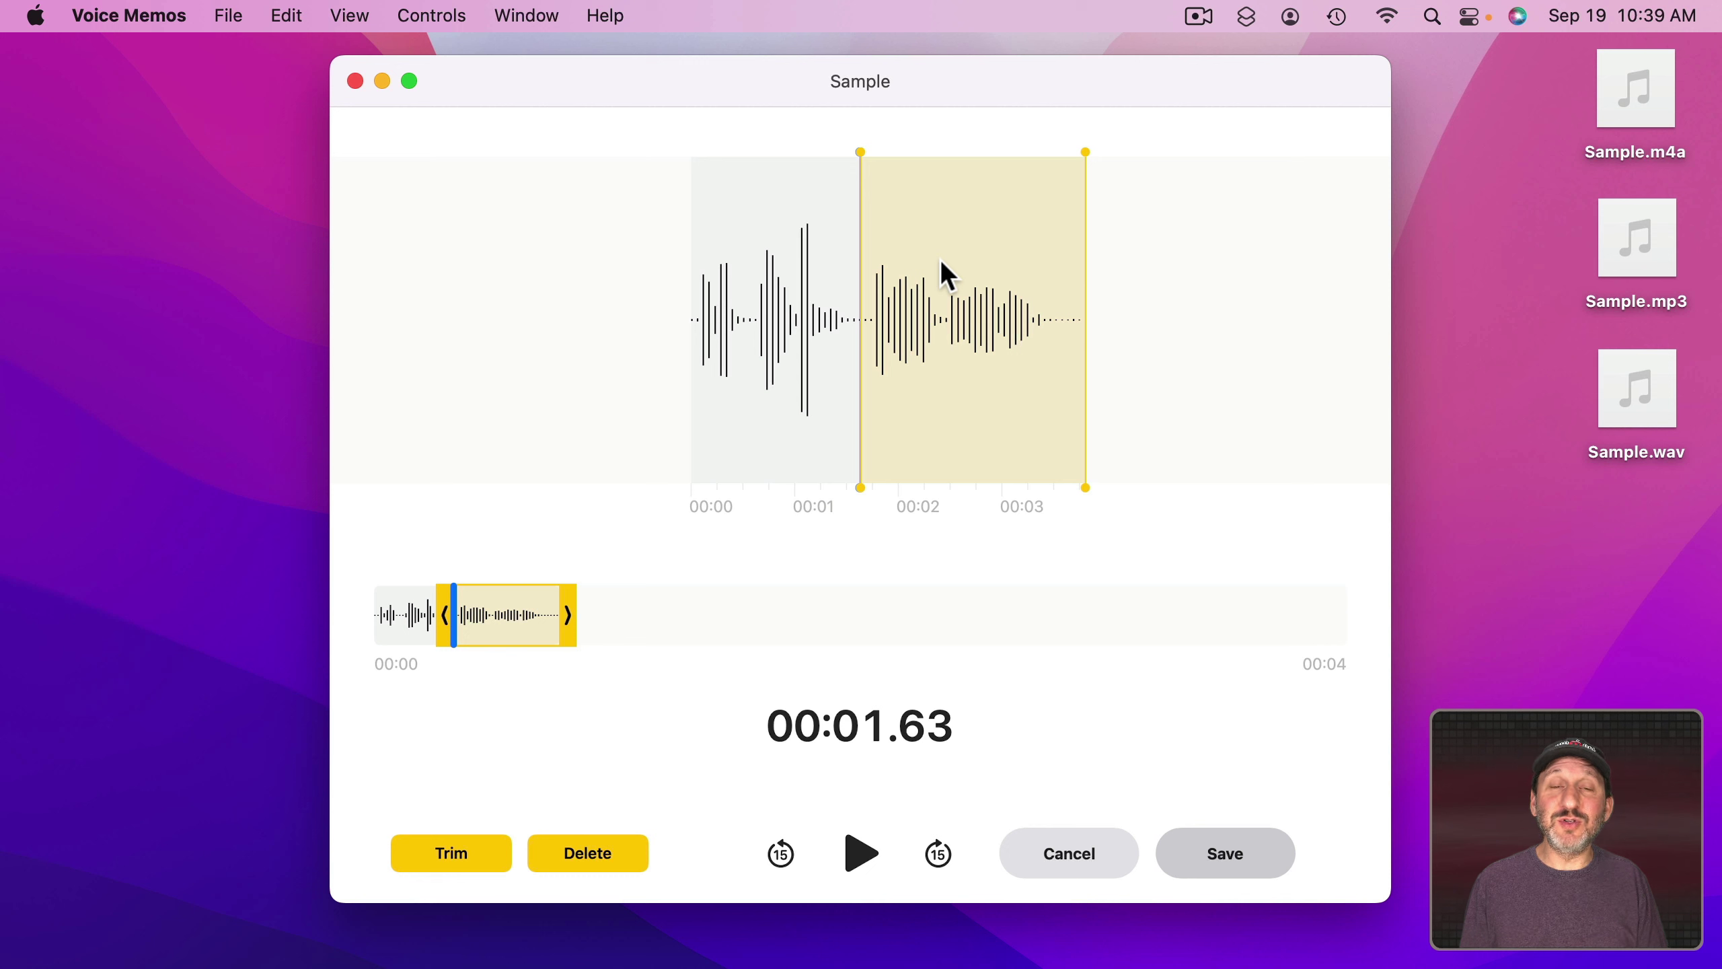
key(Escape)
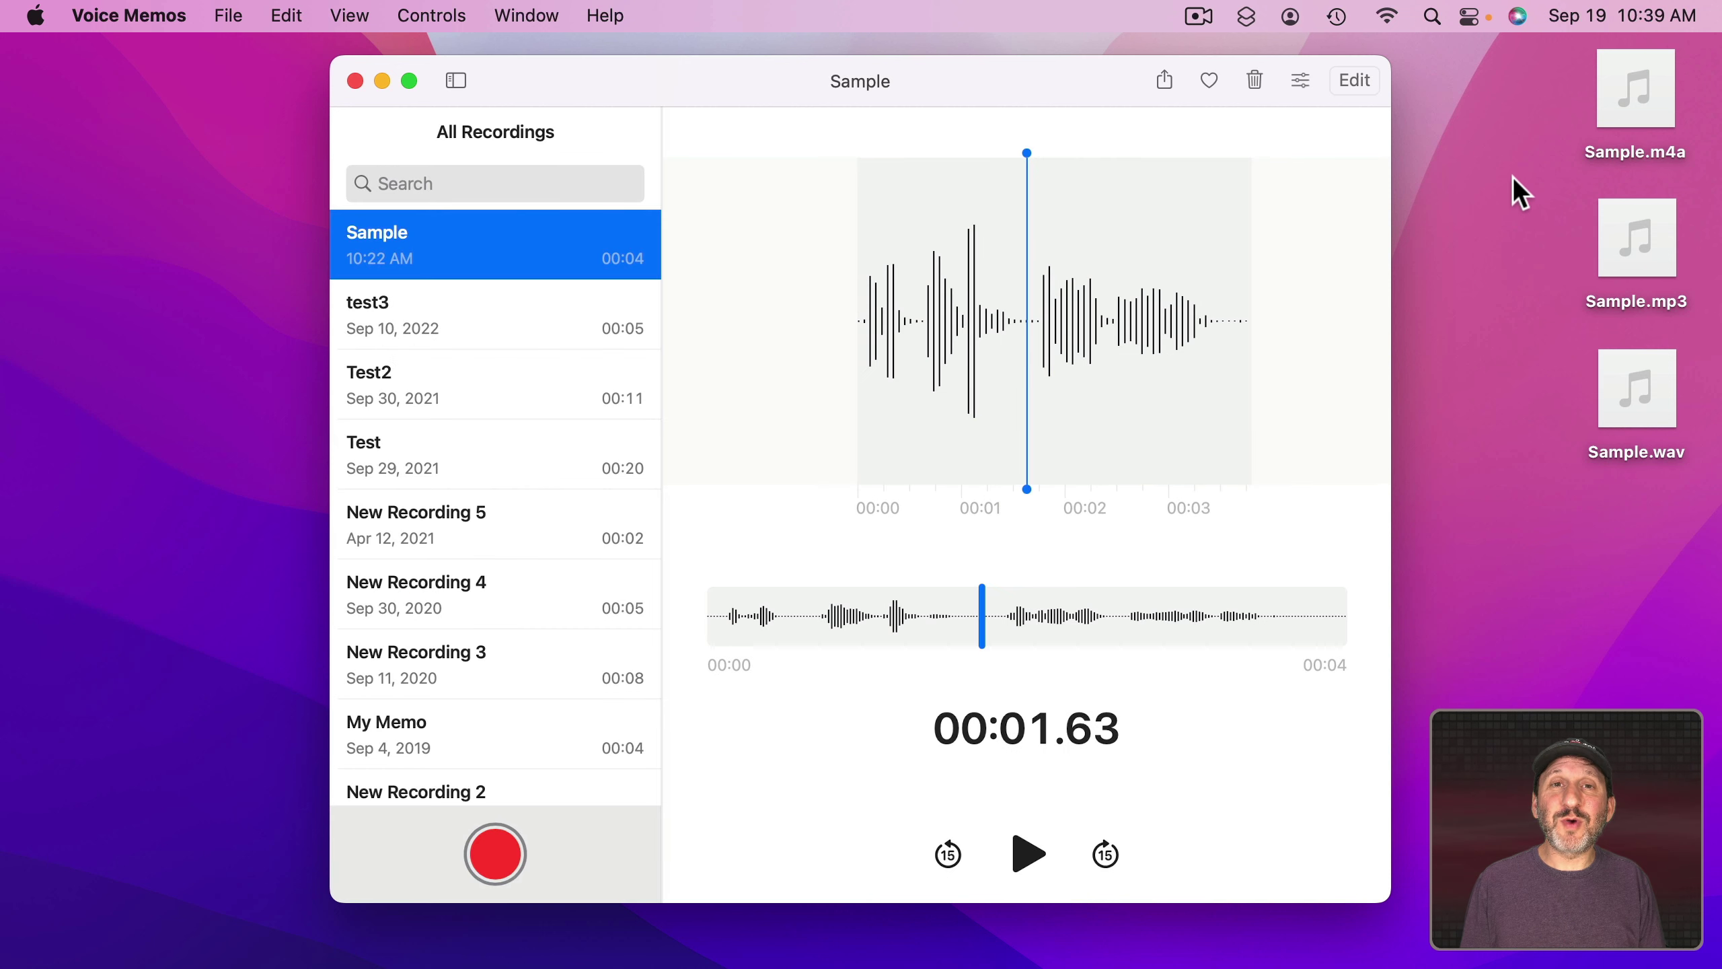
Step: Try to import Sample.mp3 and Sample.wav from the desktop into the Voice Memos recordings list
mouse_move(1610, 95)
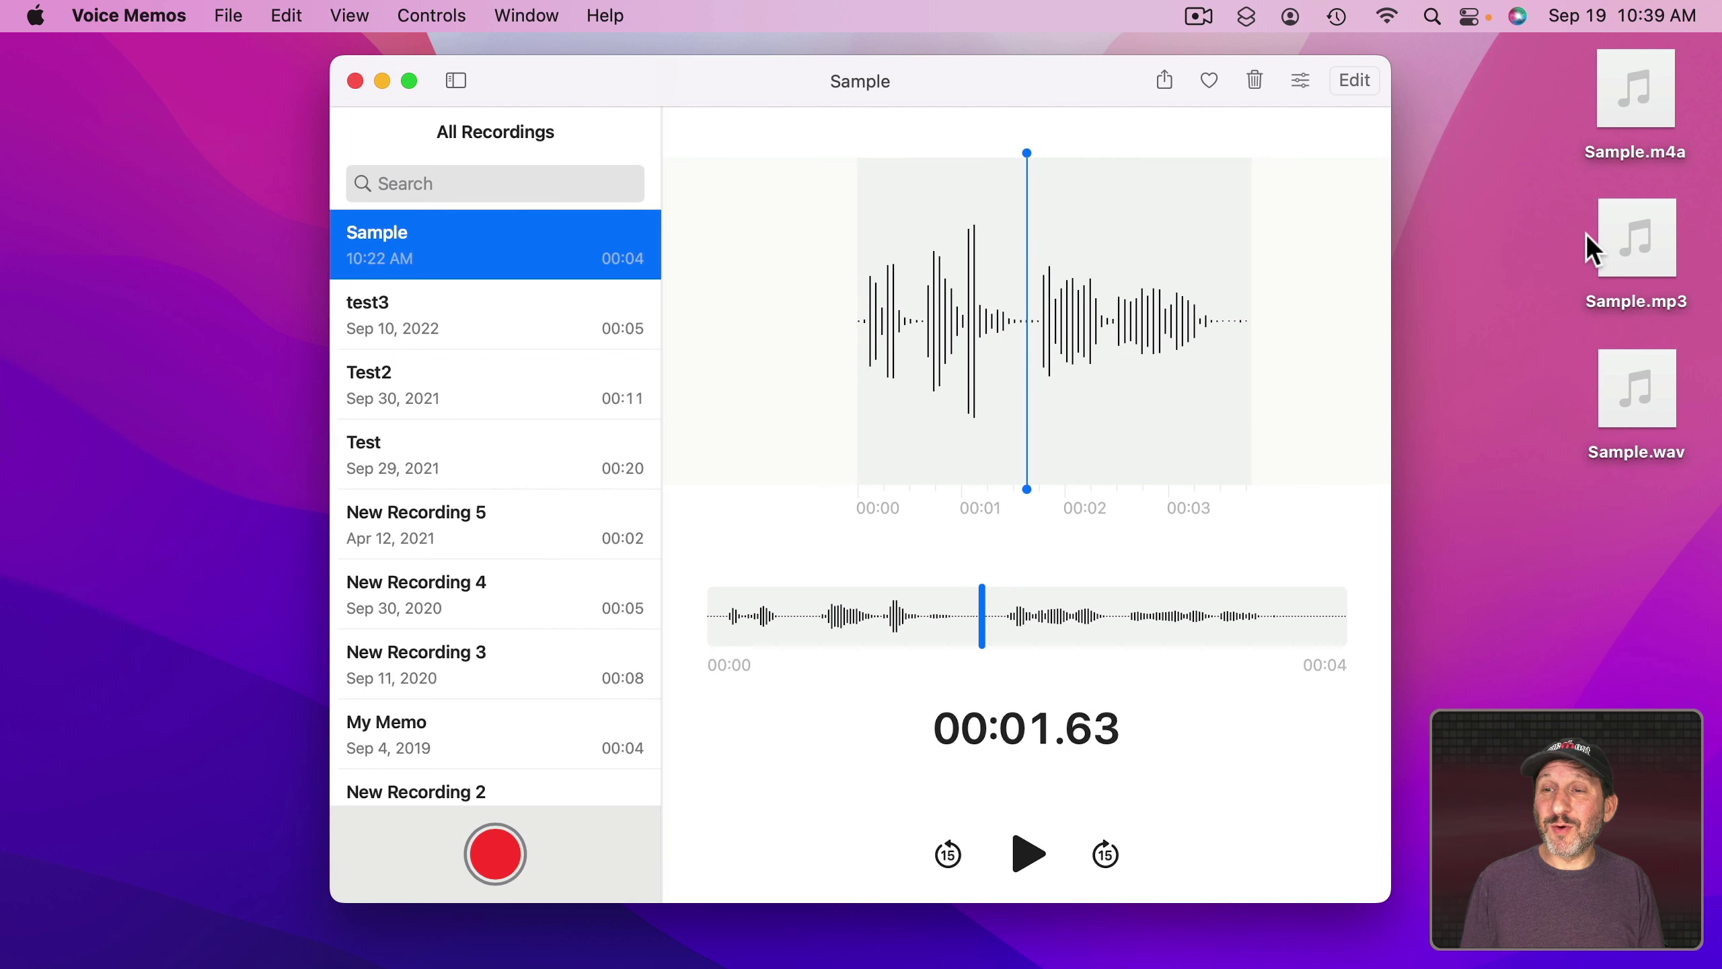
click(1648, 234)
mouse_move(1649, 234)
mouse_down()
mouse_move(442, 261)
mouse_move(1641, 224)
mouse_up()
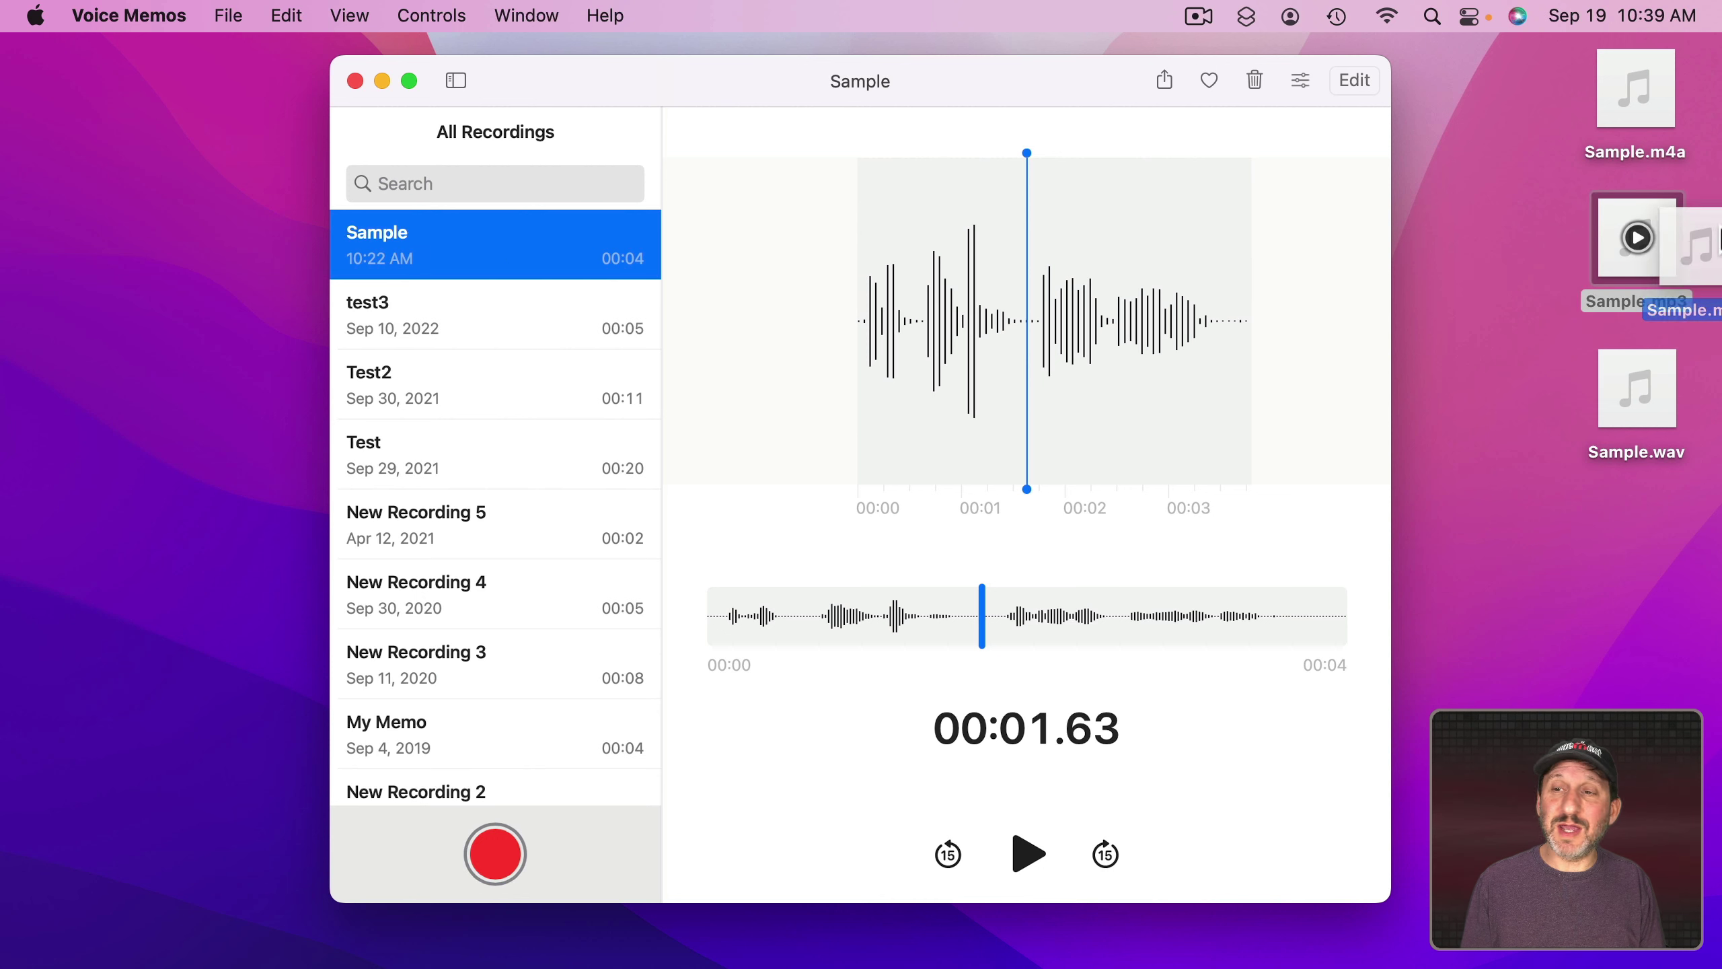
drag(1653, 352, 512, 273)
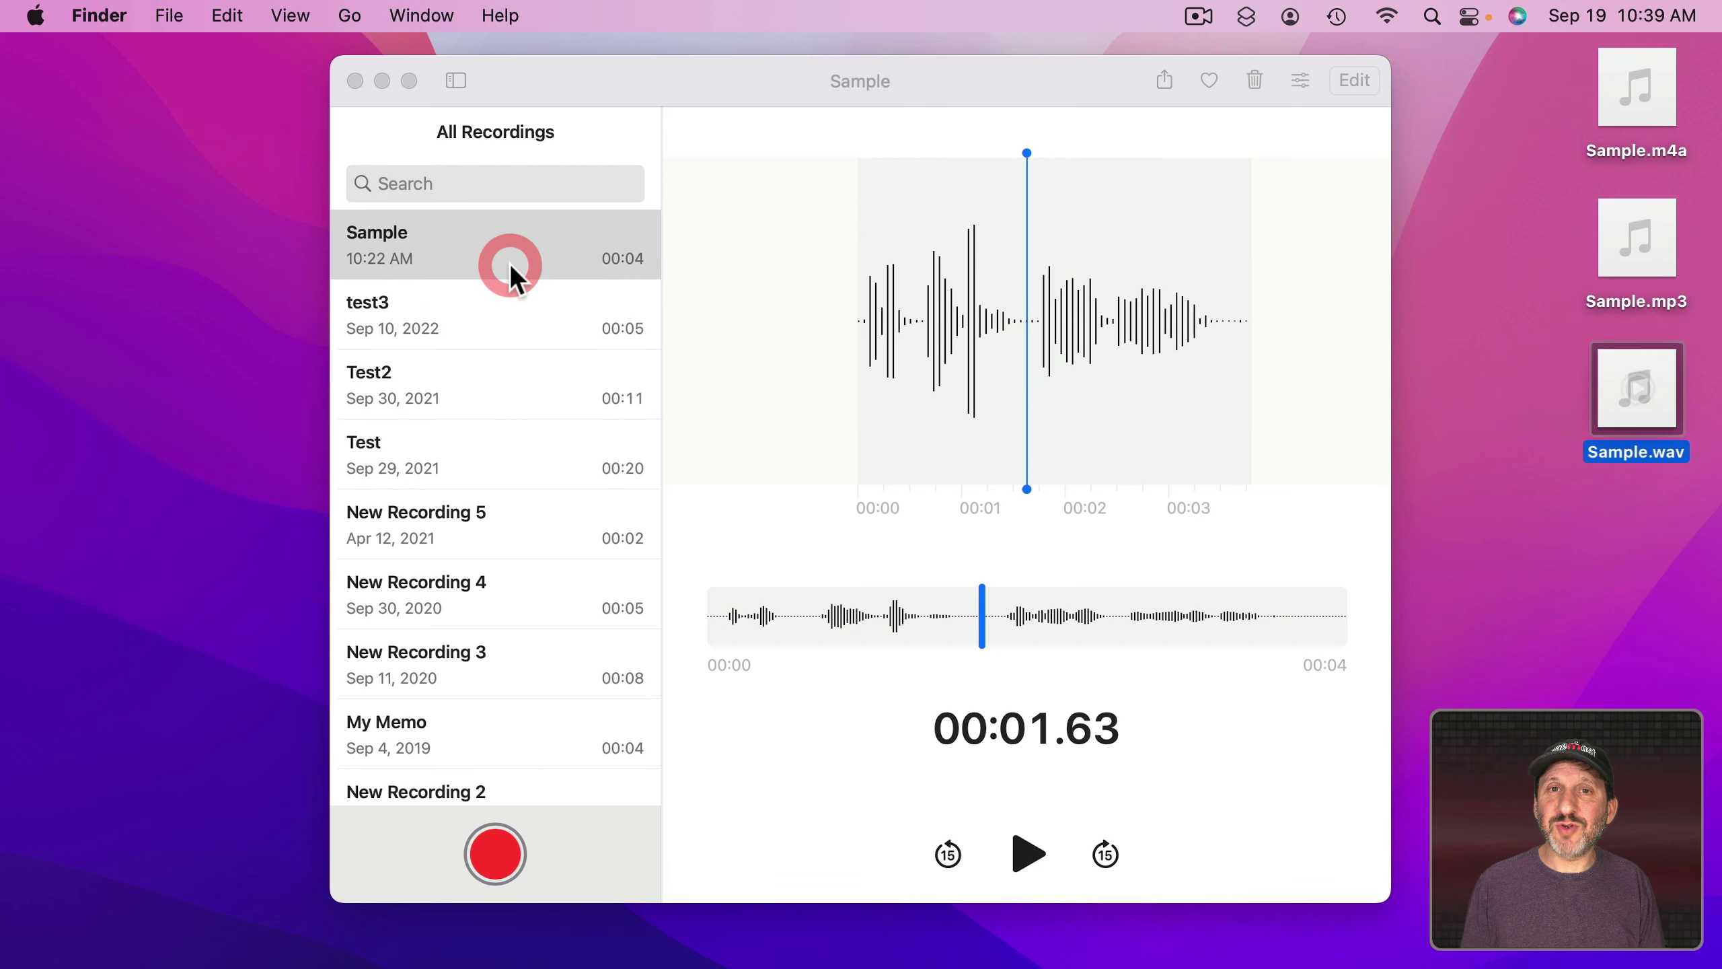
Step: Encode Sample.wav on the desktop as High-Quality MPEG audio in the same location as the source, and return to Voice Memos
right_click(1607, 358)
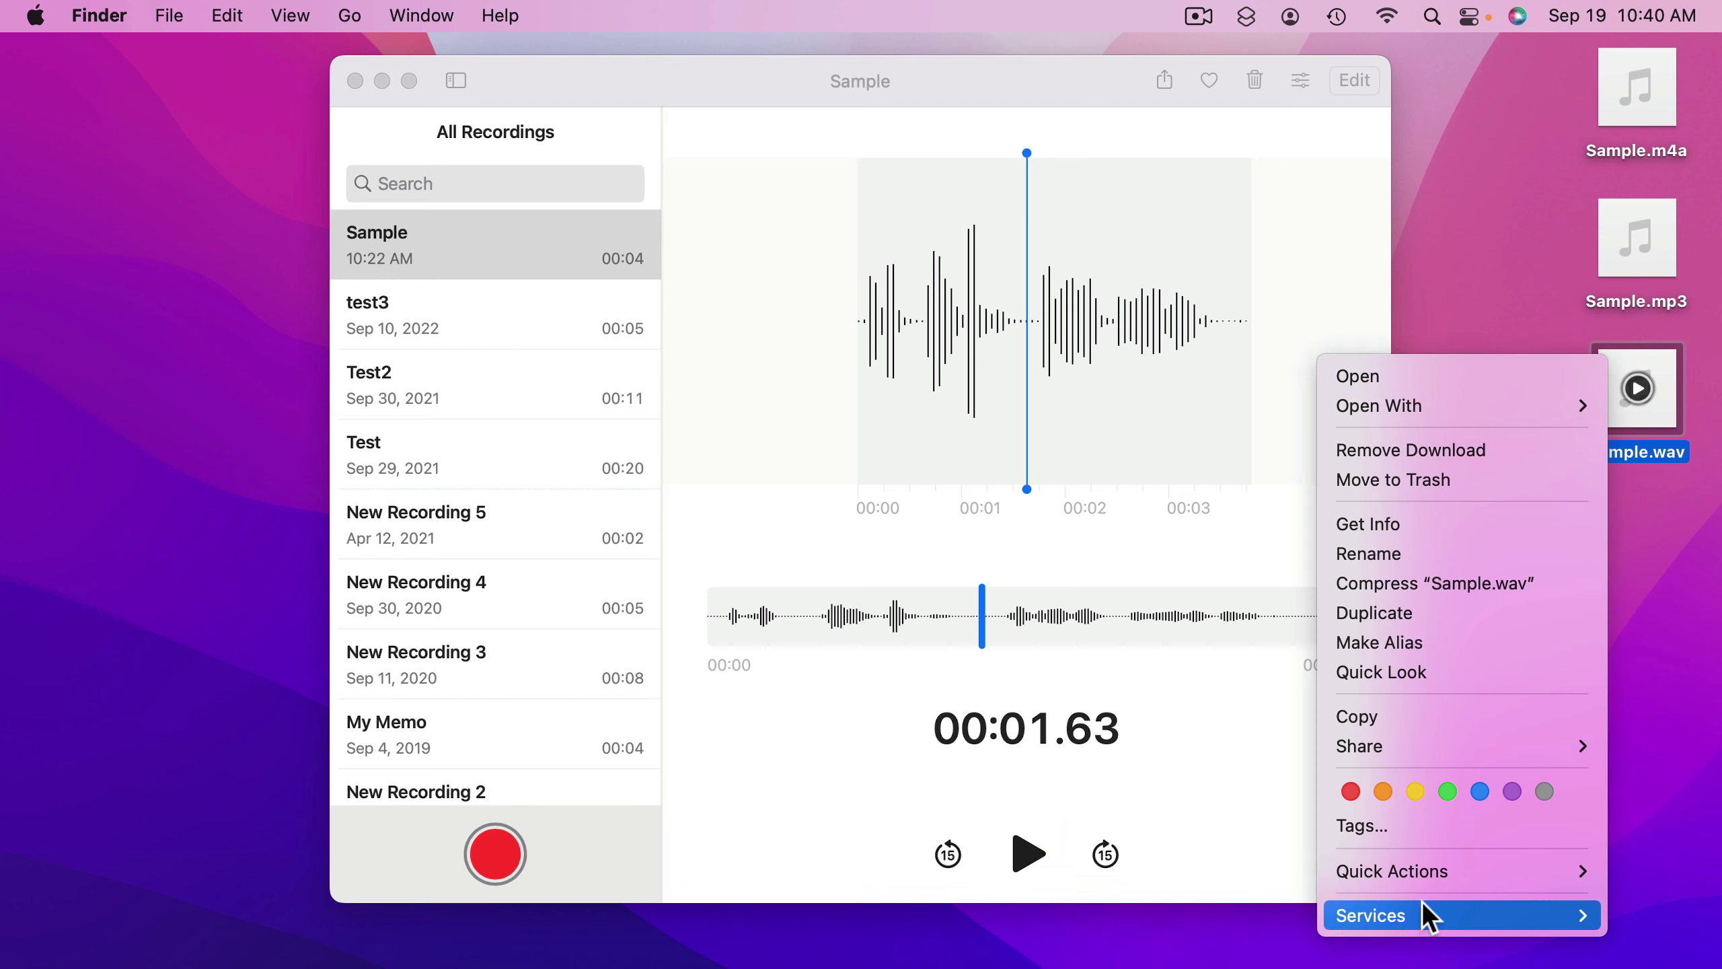
mouse_move(1420, 906)
click(1243, 849)
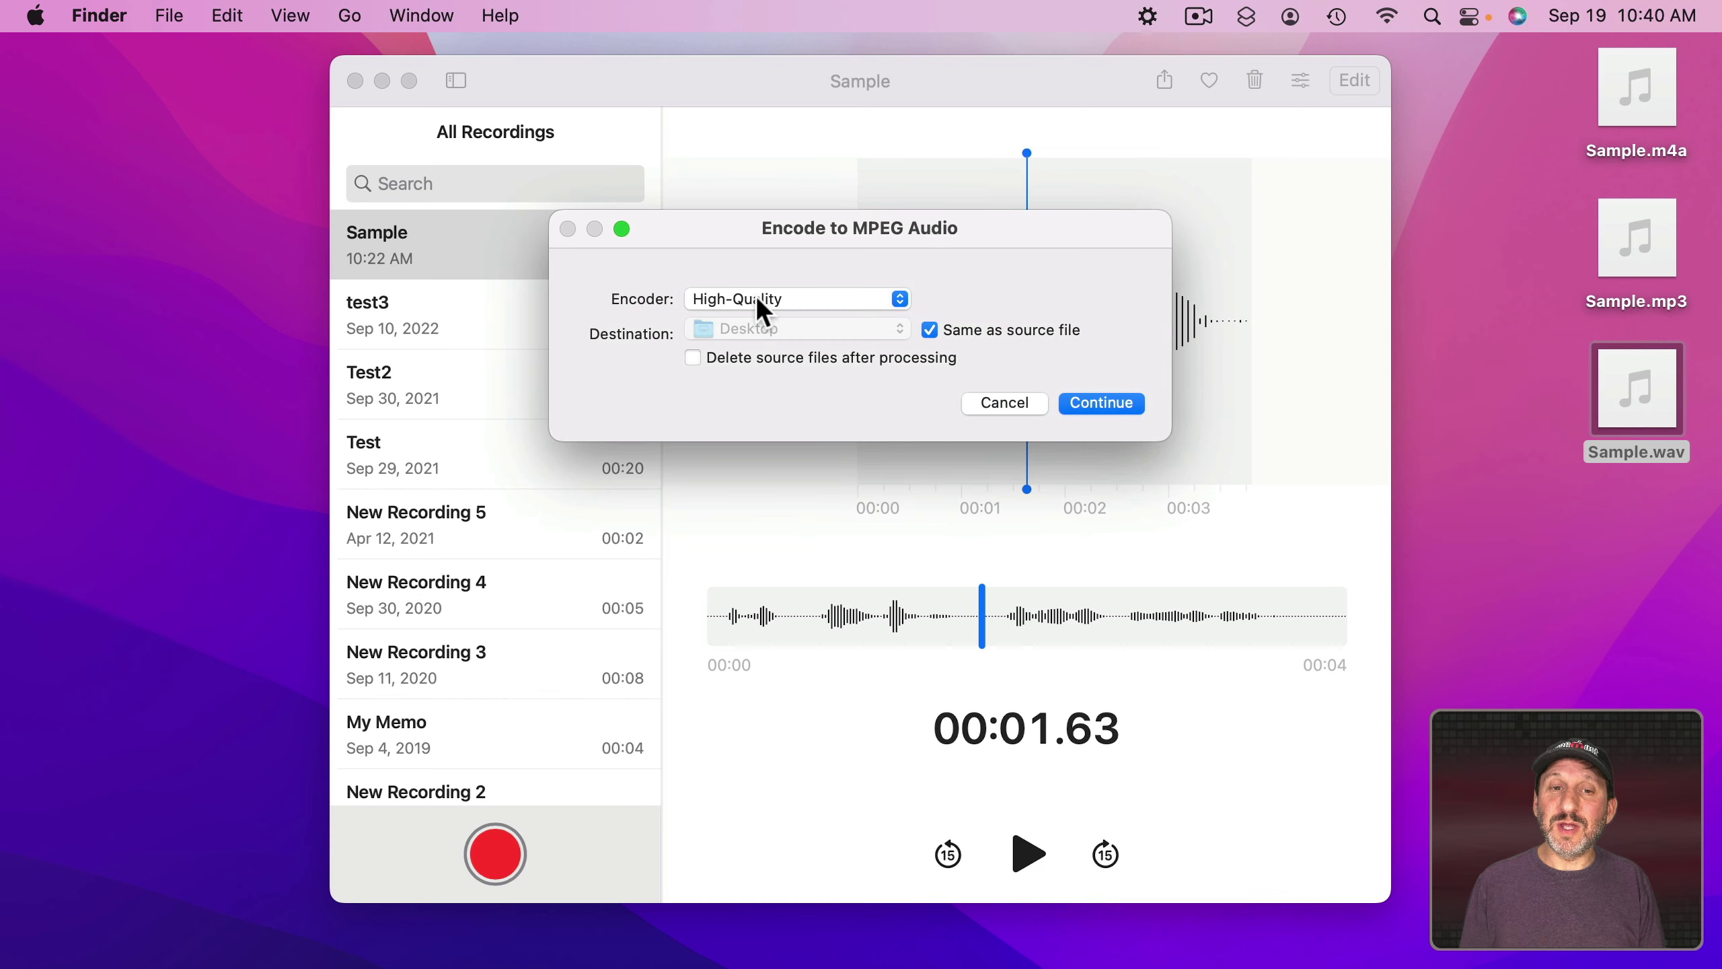
click(1100, 404)
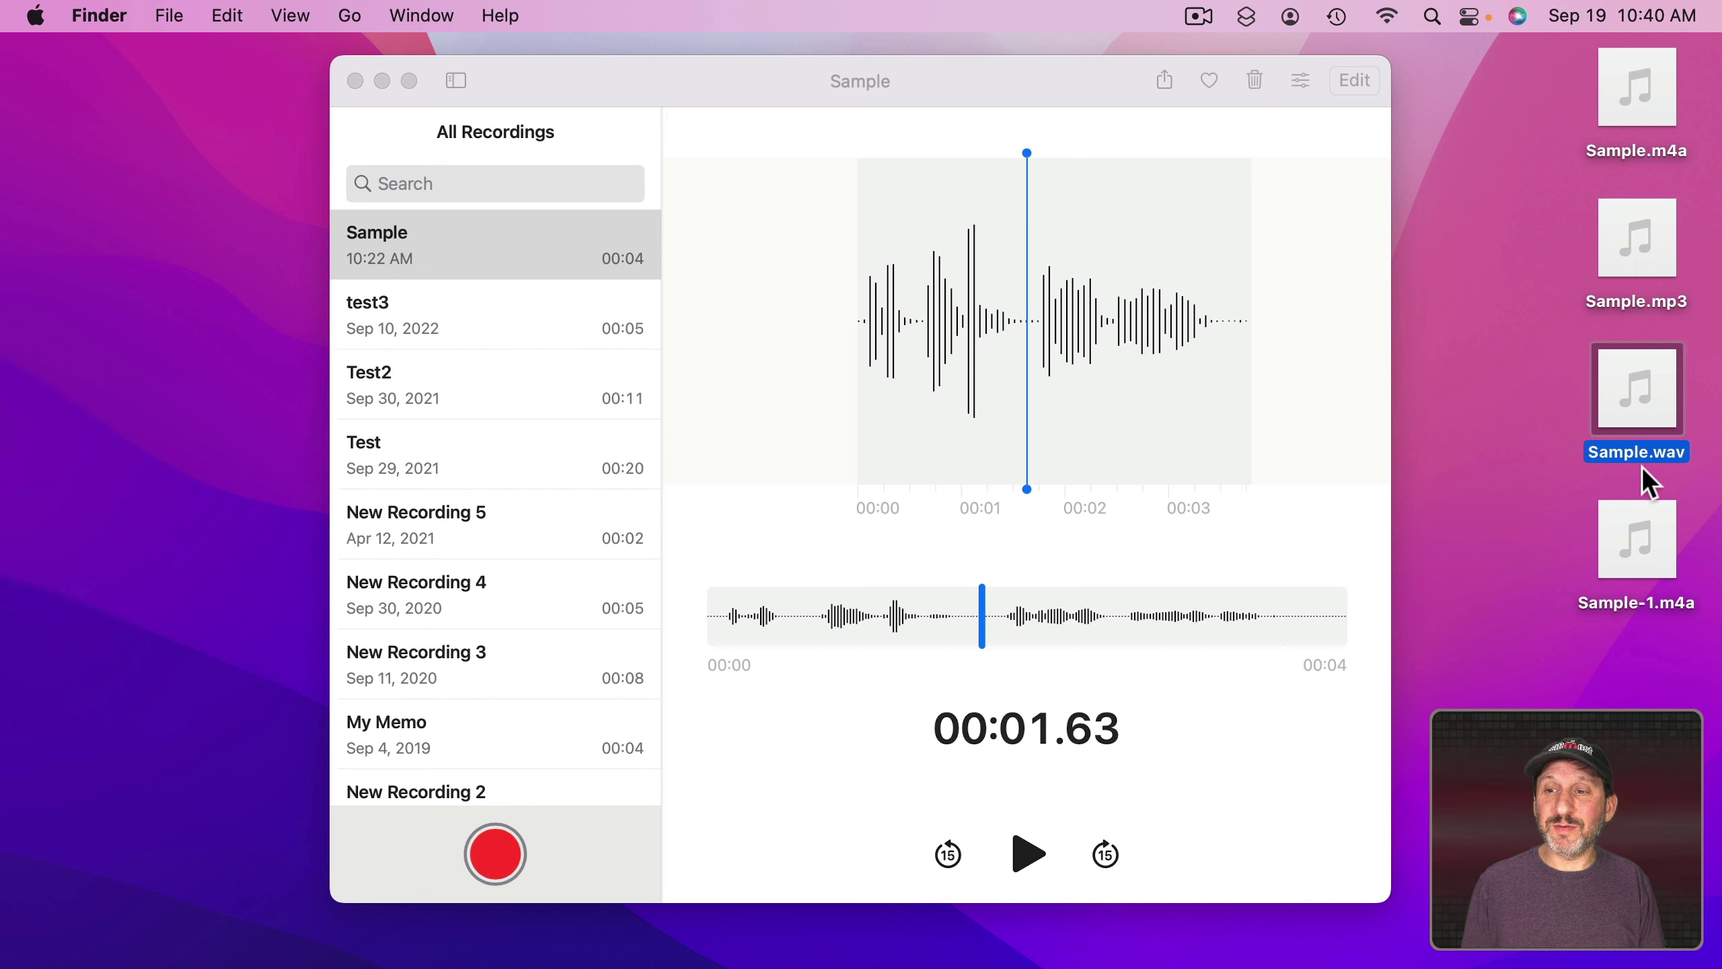
click(1238, 115)
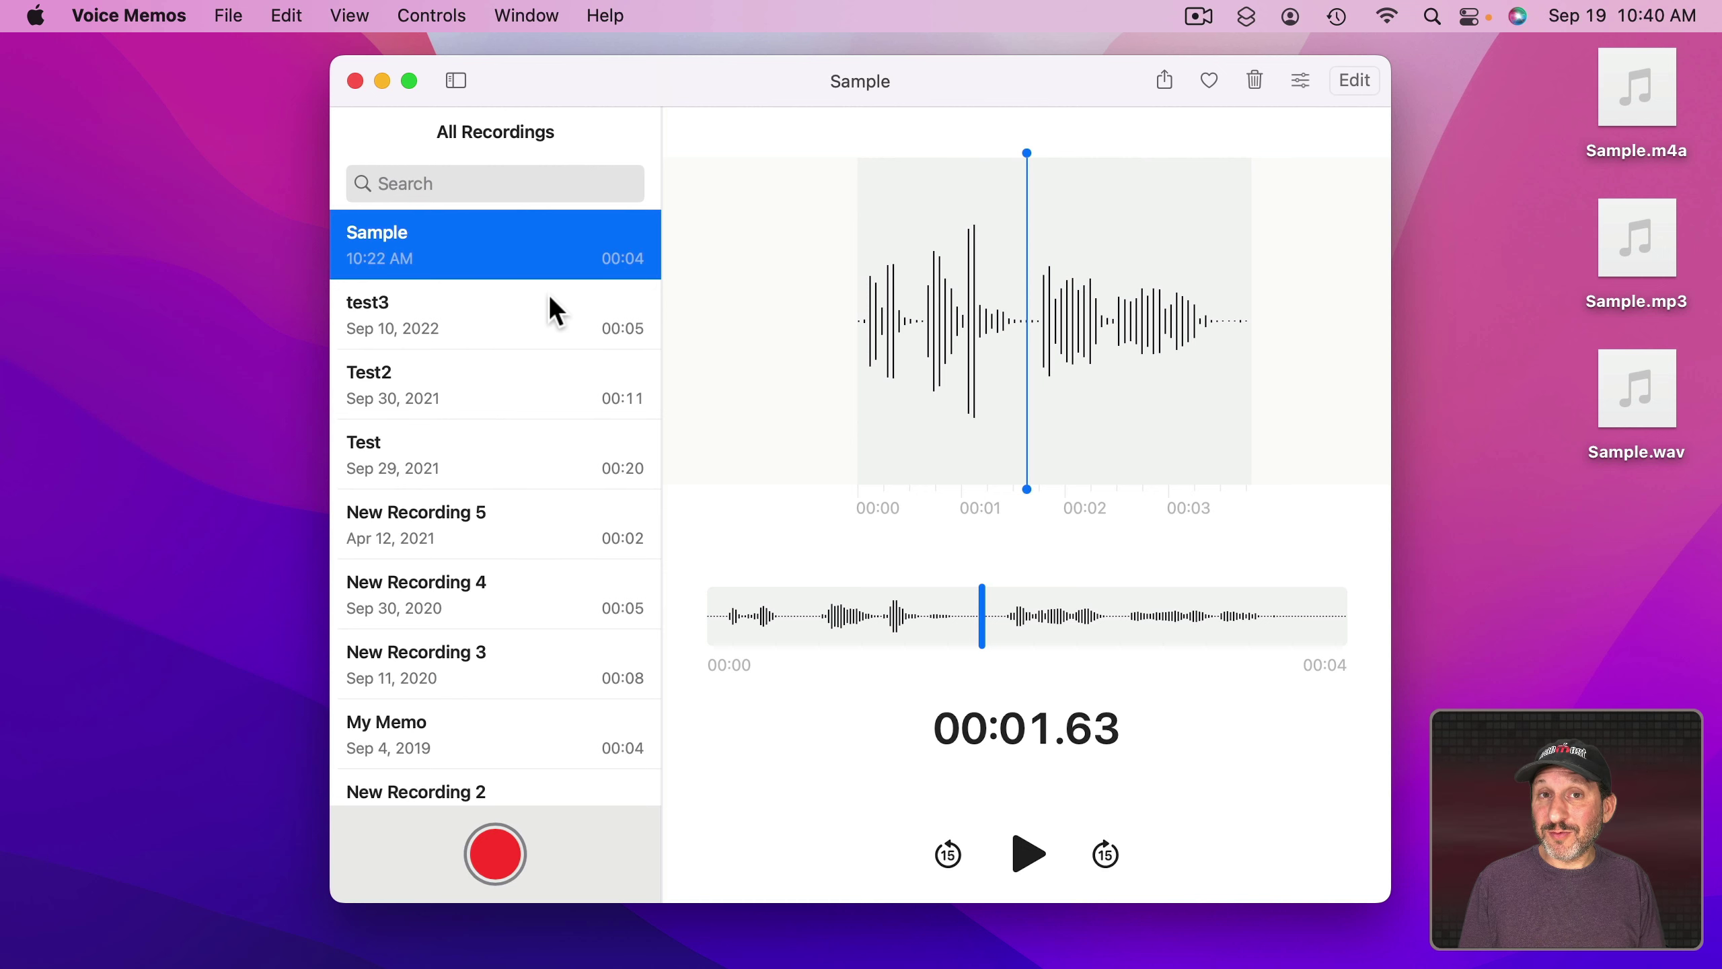
Step: Switch to iMovie and create a new movie project in the iMovie Library
key(super+Tab)
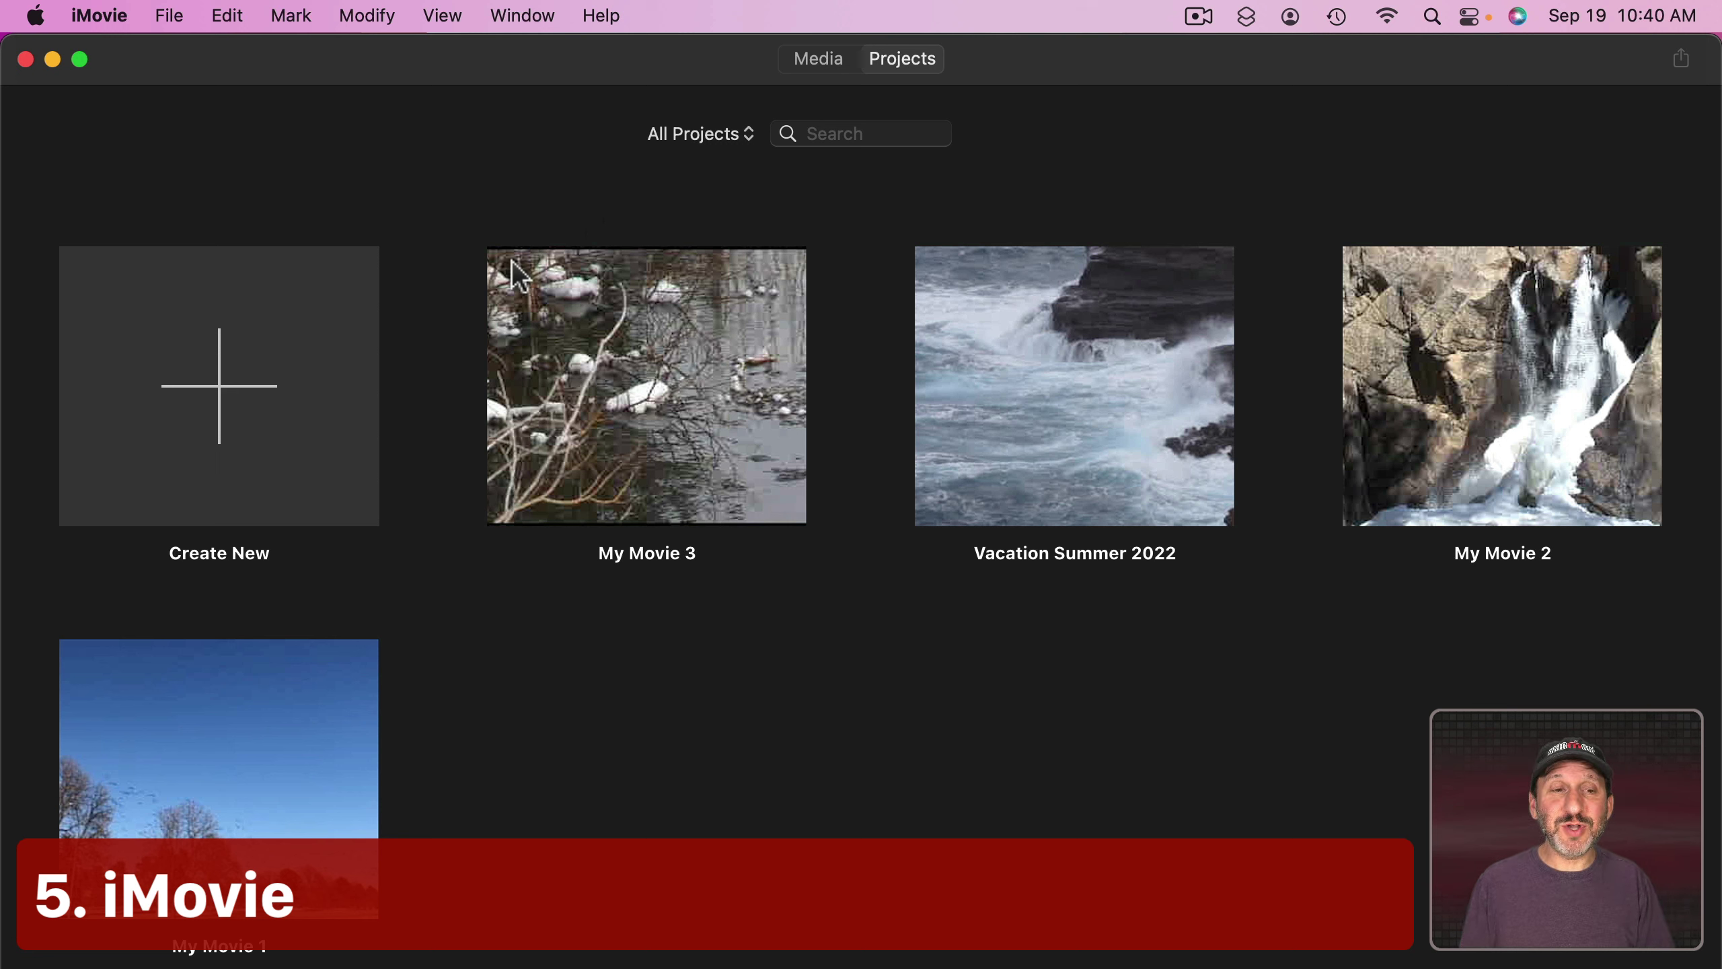
click(222, 396)
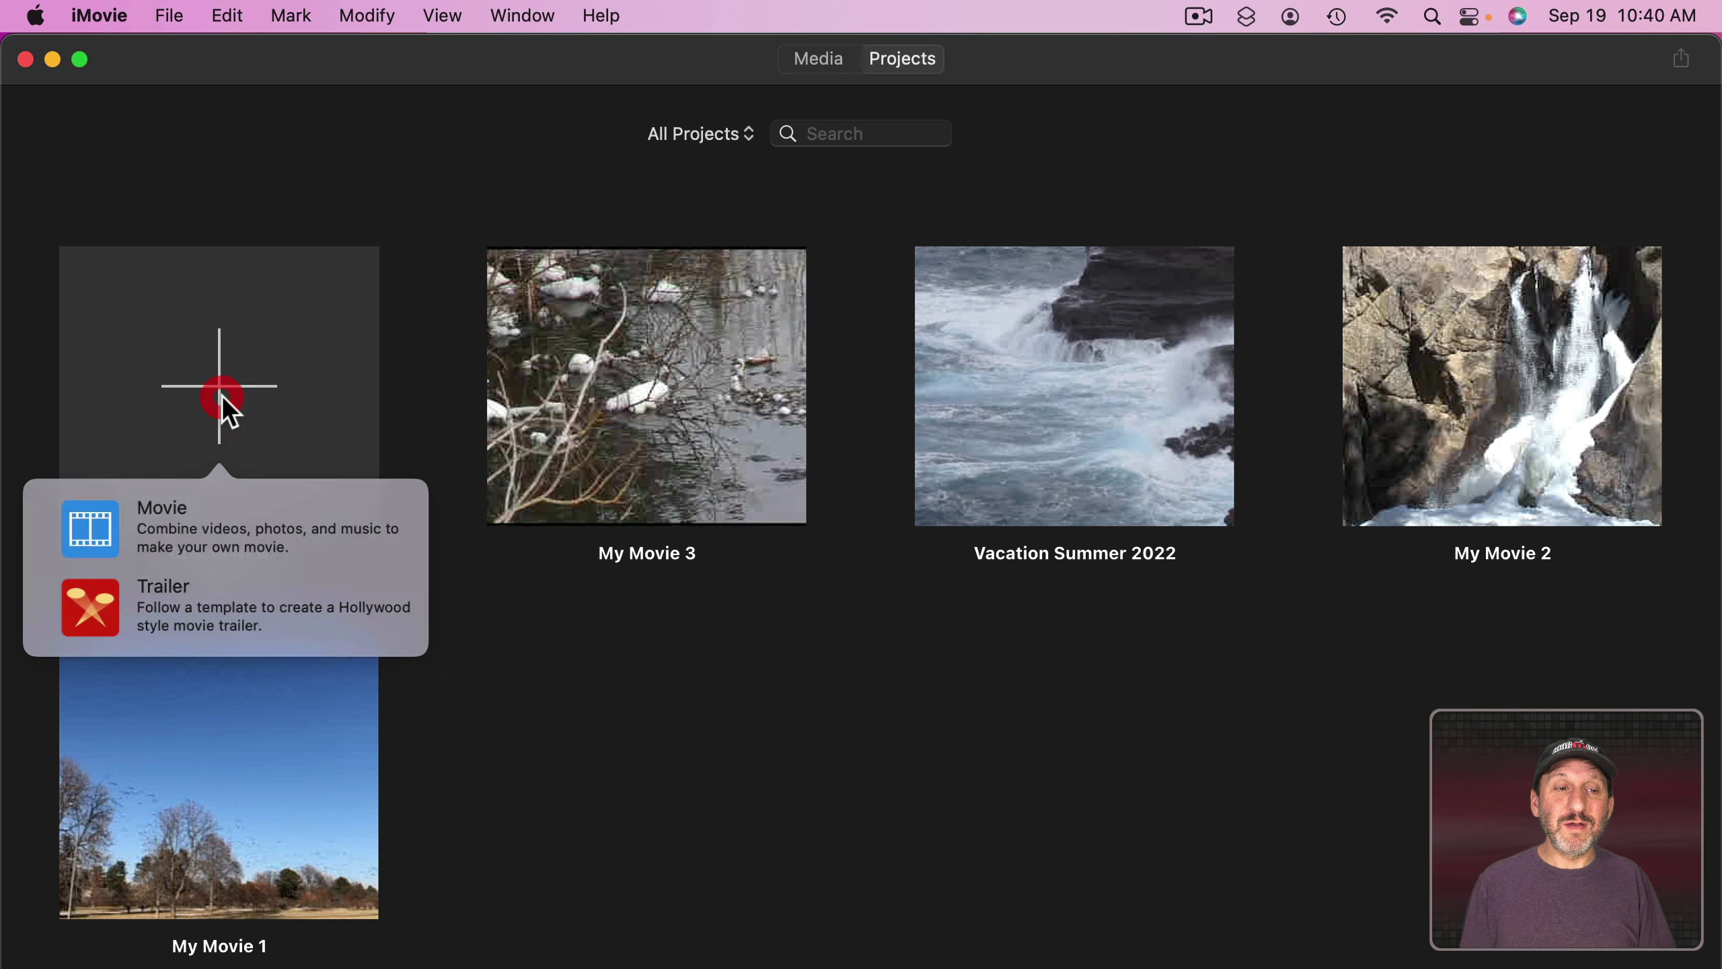
click(156, 523)
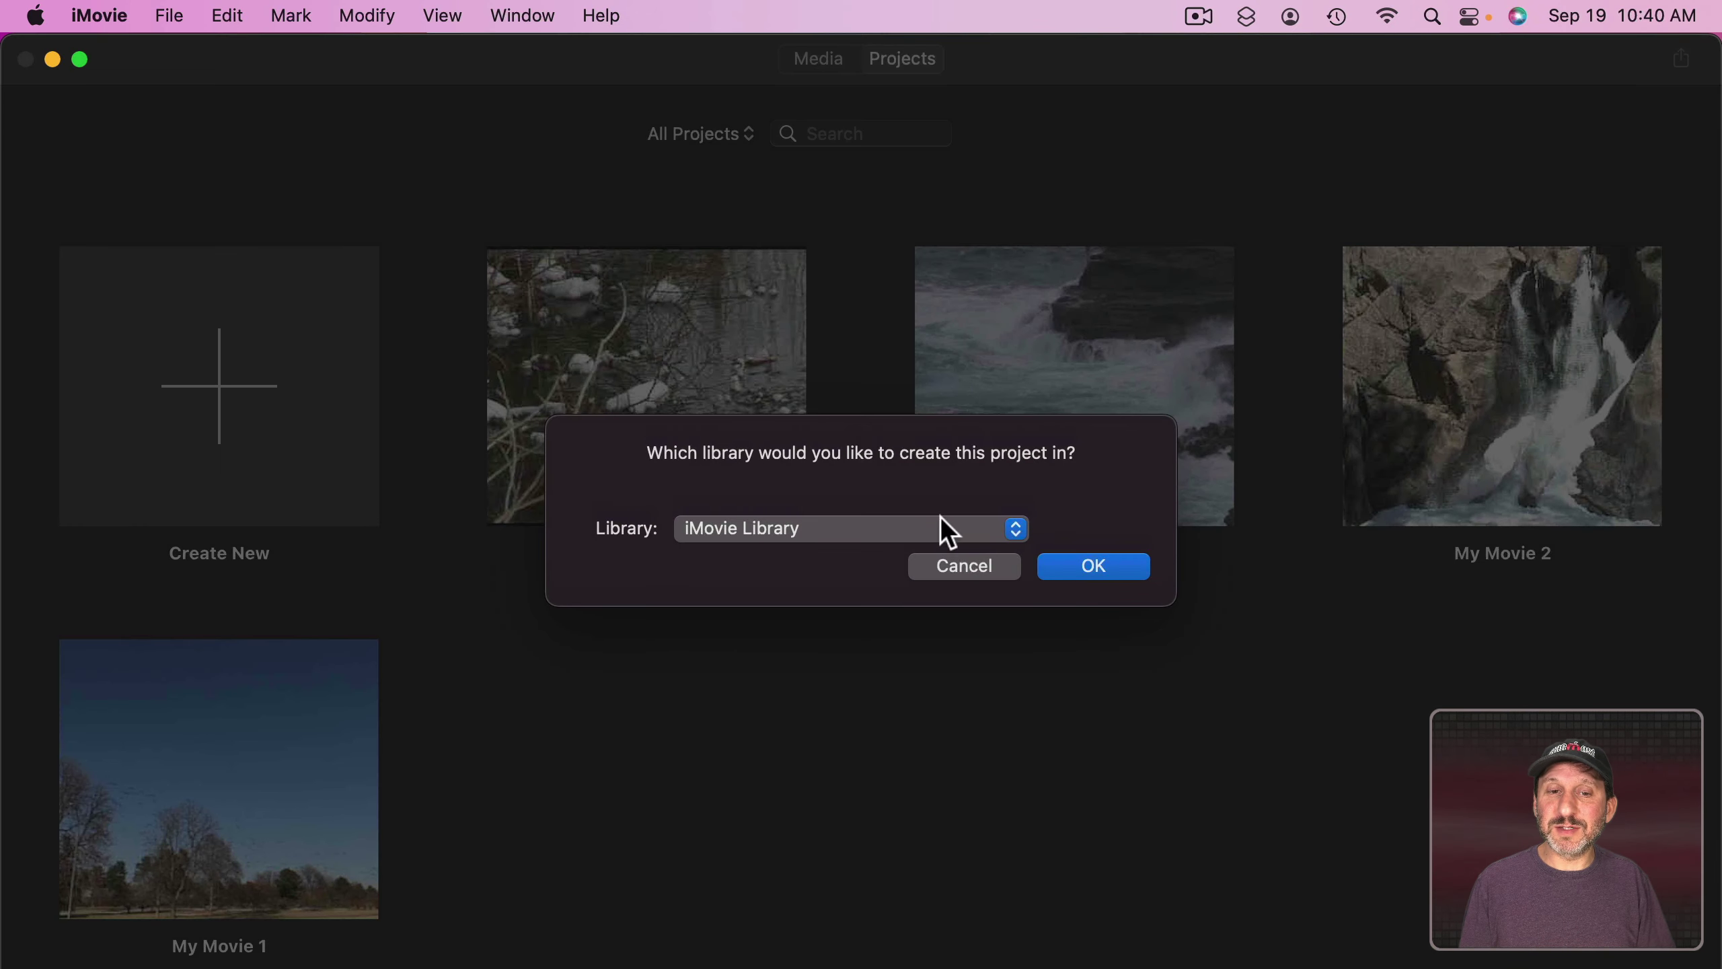
click(1100, 569)
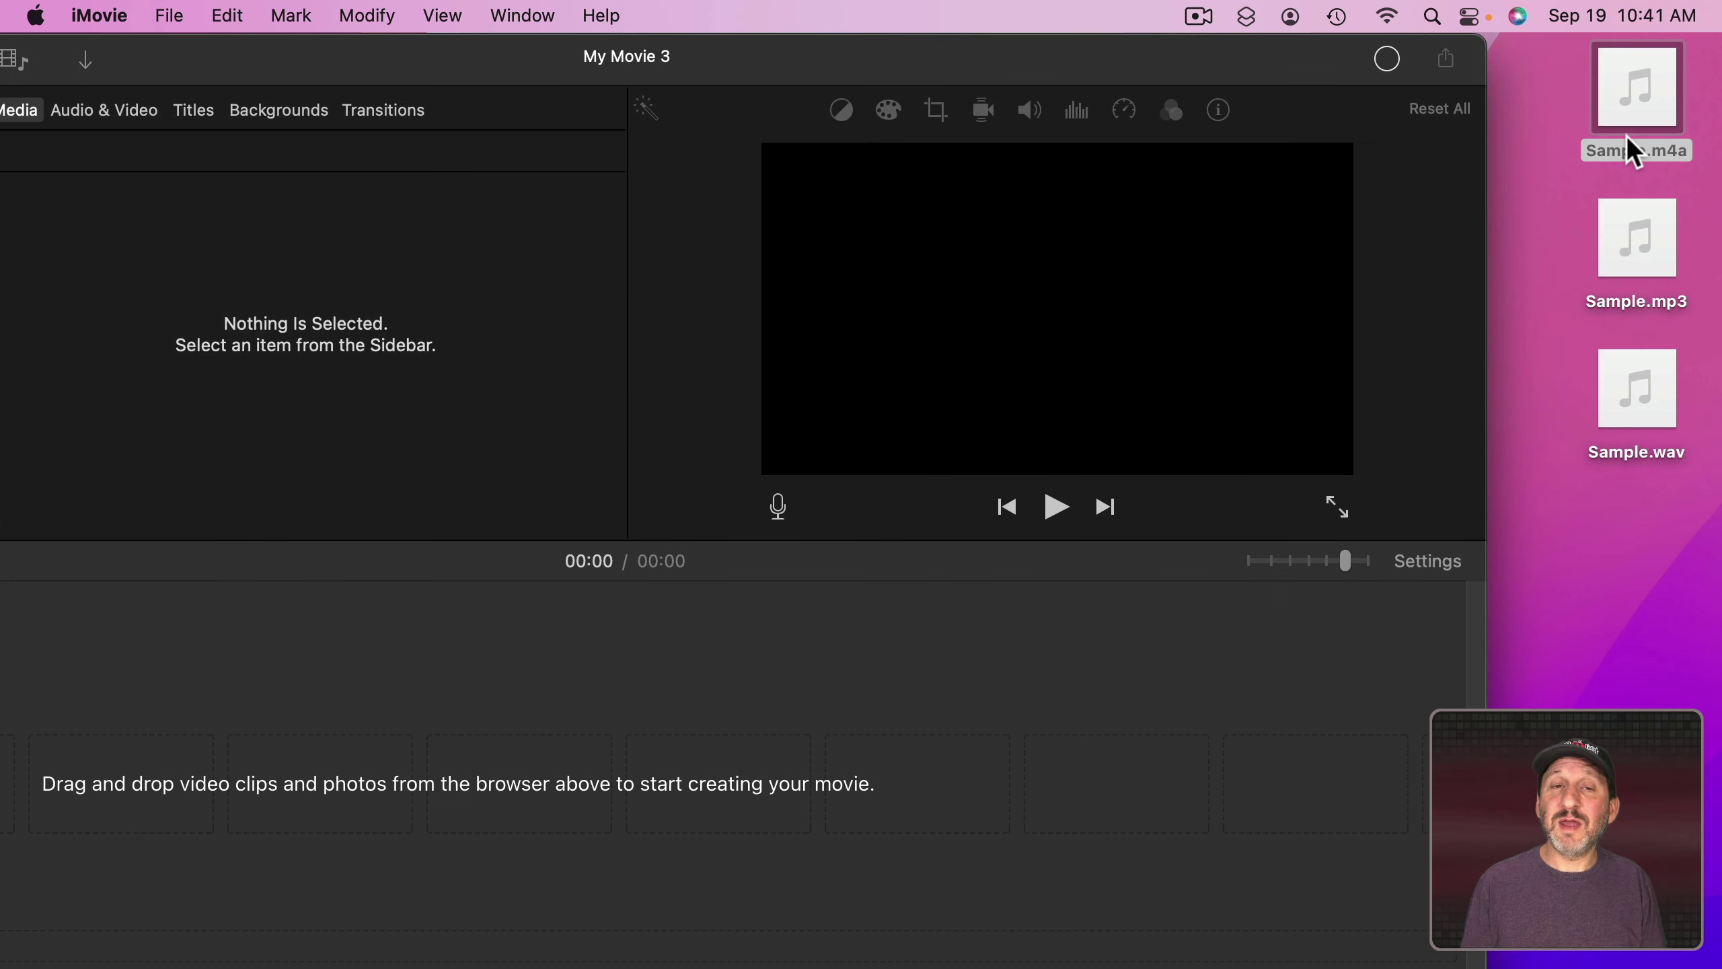
Step: Add Sample.m4a from the desktop to the movie timeline and move the clip to the timeline's start
mouse_move(1647, 94)
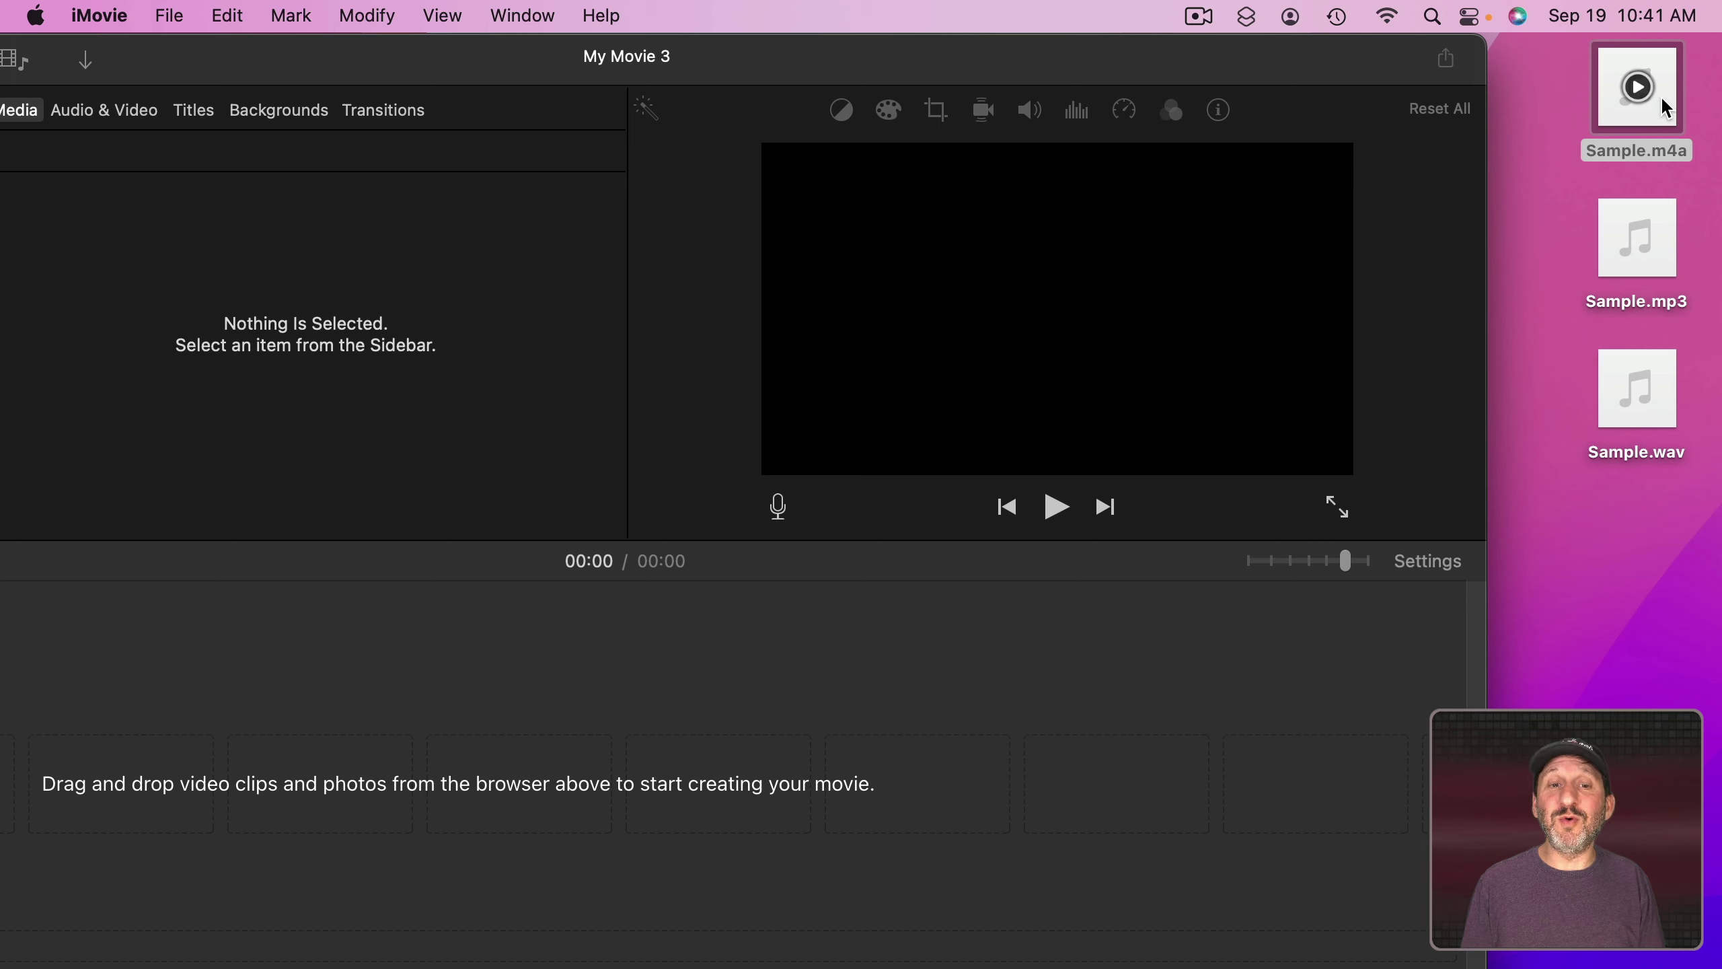
drag(1664, 136, 261, 771)
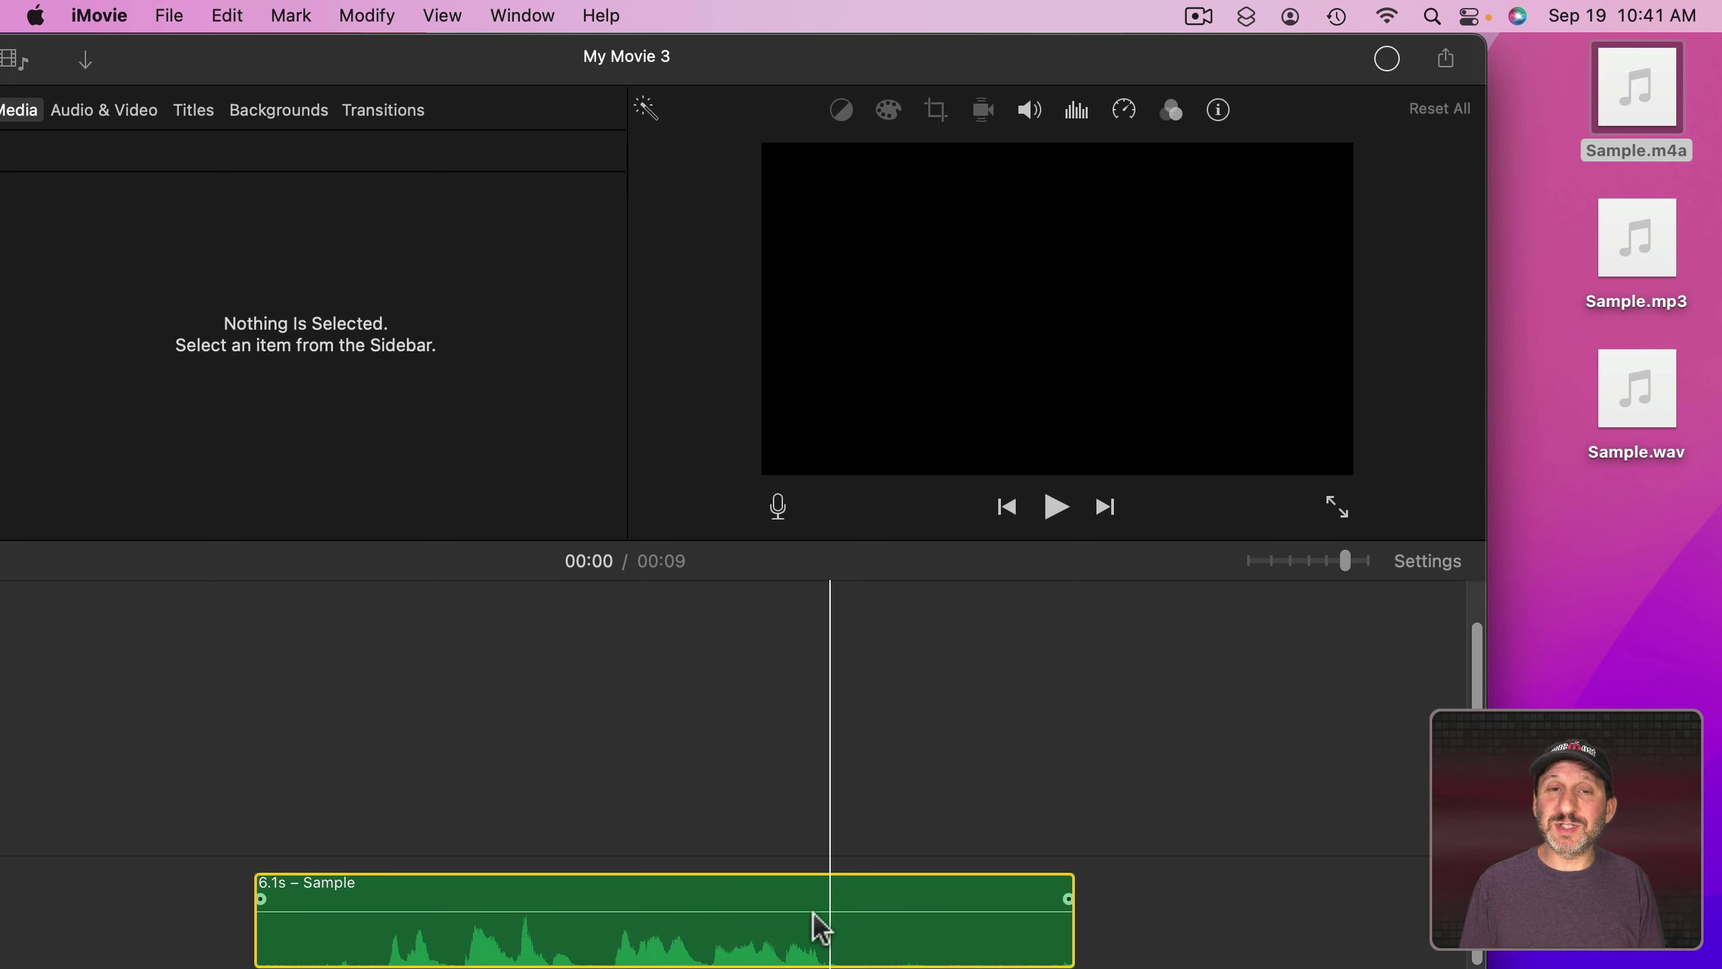
key(super)
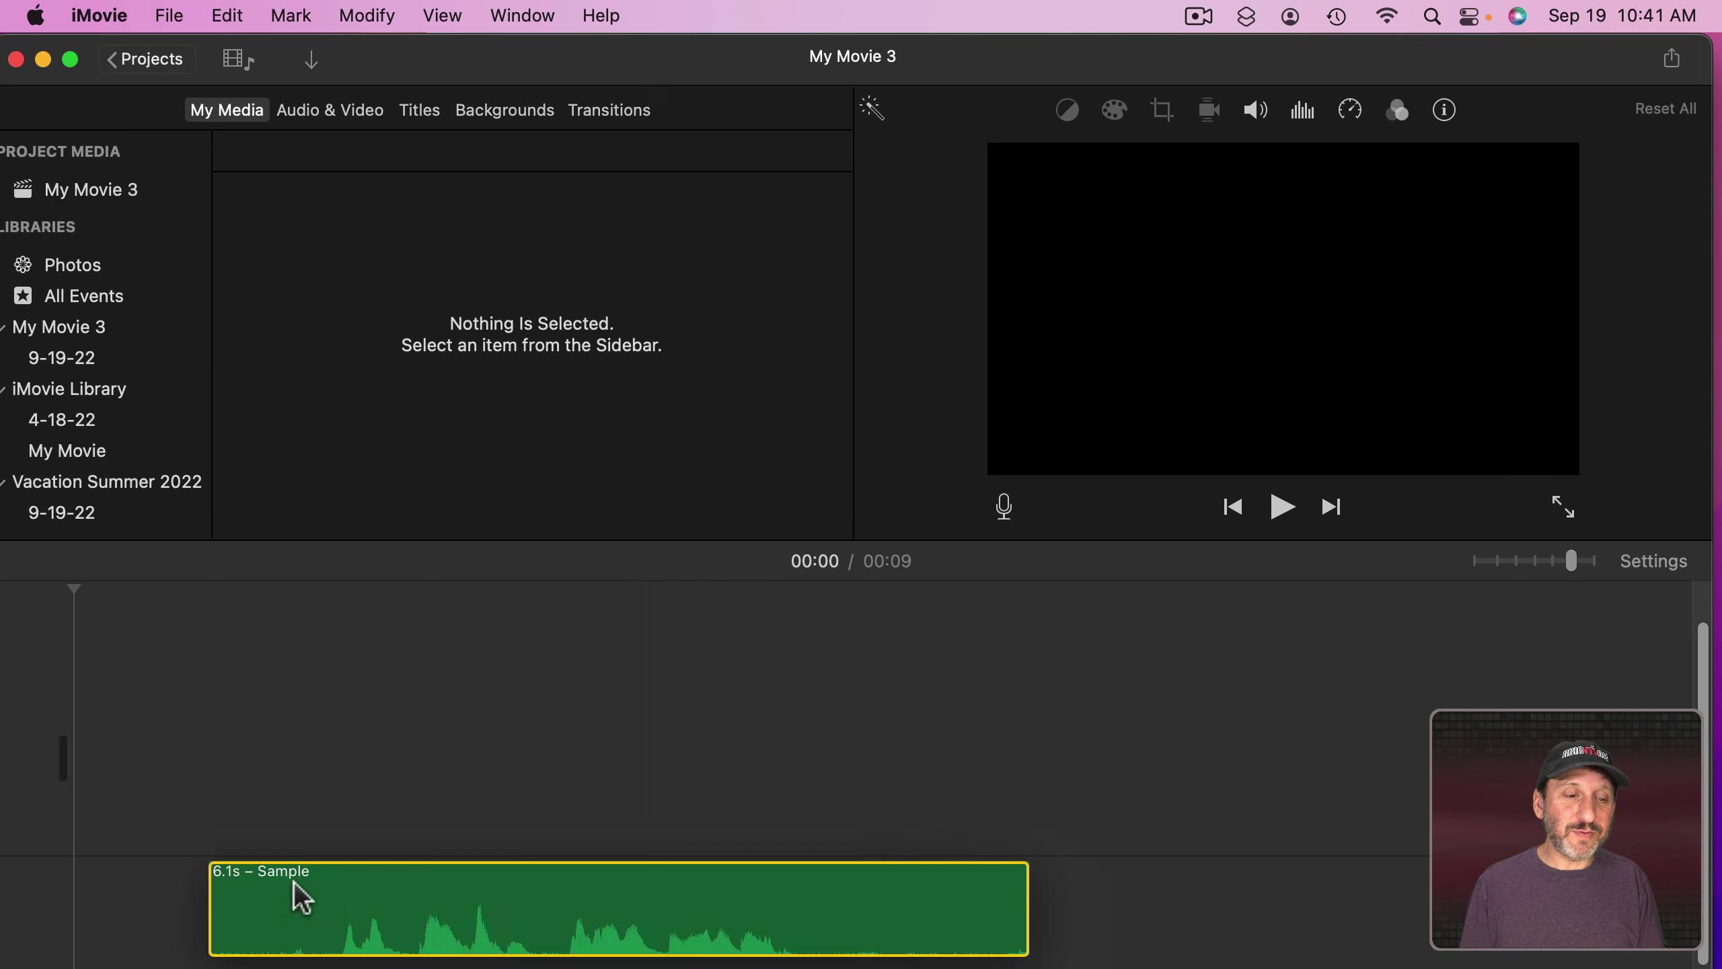
drag(296, 896, 211, 895)
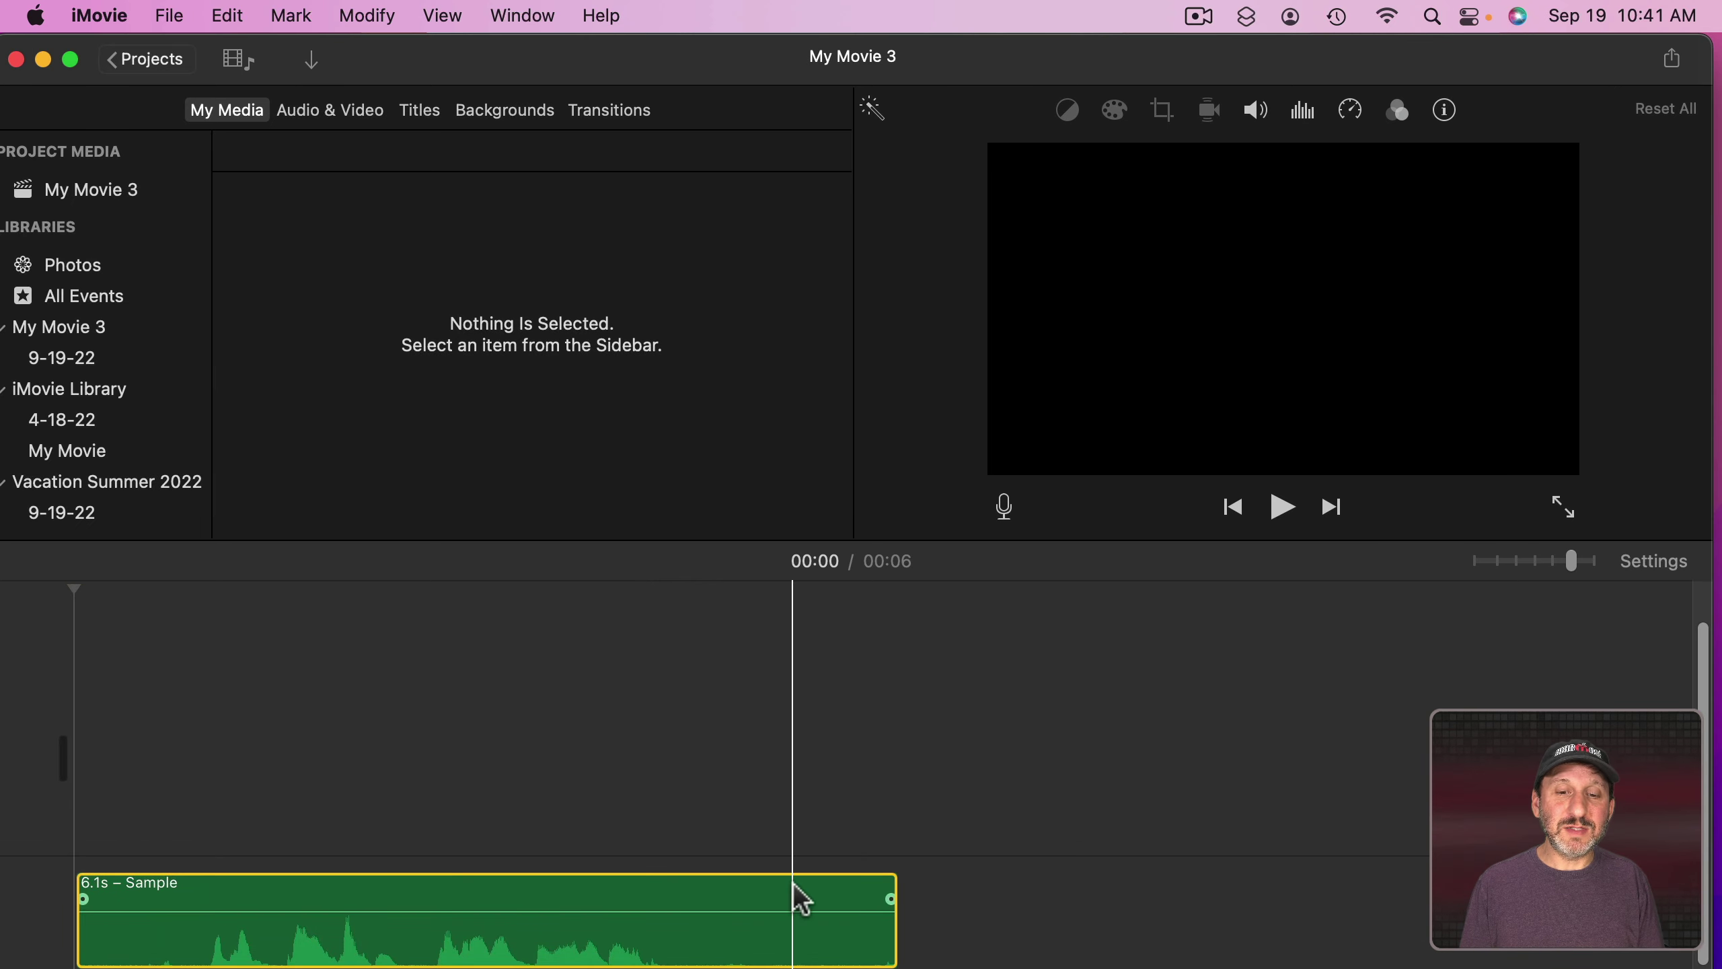
Step: Trim the silence from both ends of the Sample clip to about 3.9 s and move it back to the timeline's start
key(space)
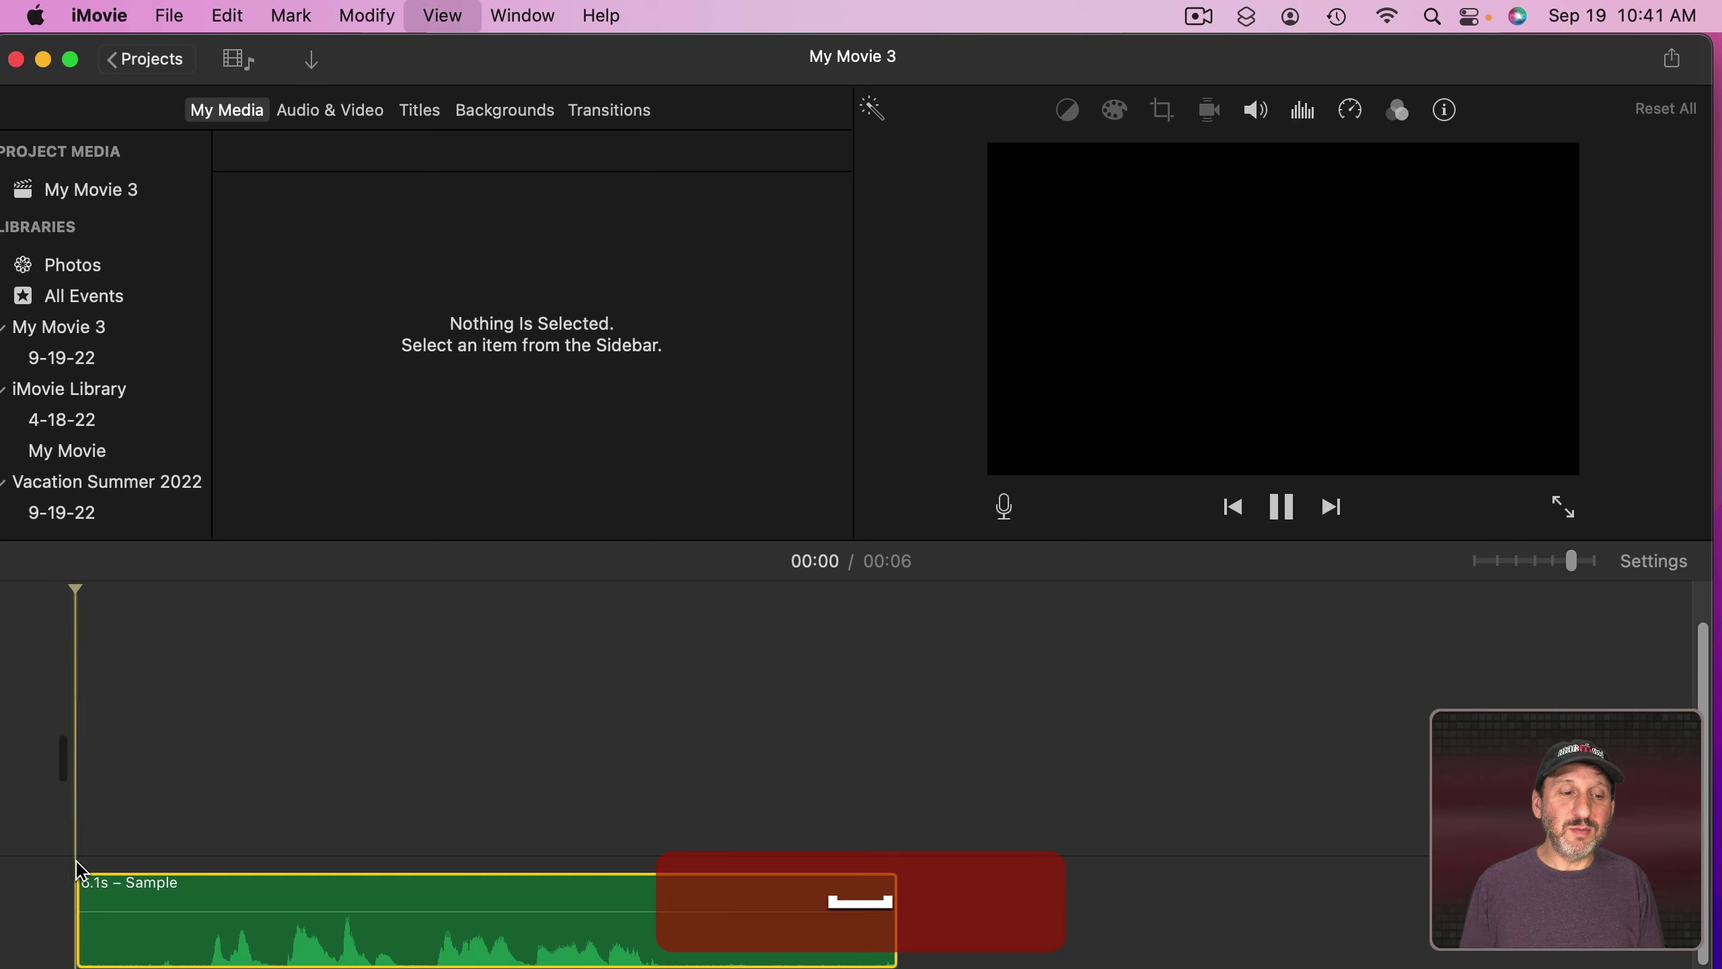
key(space)
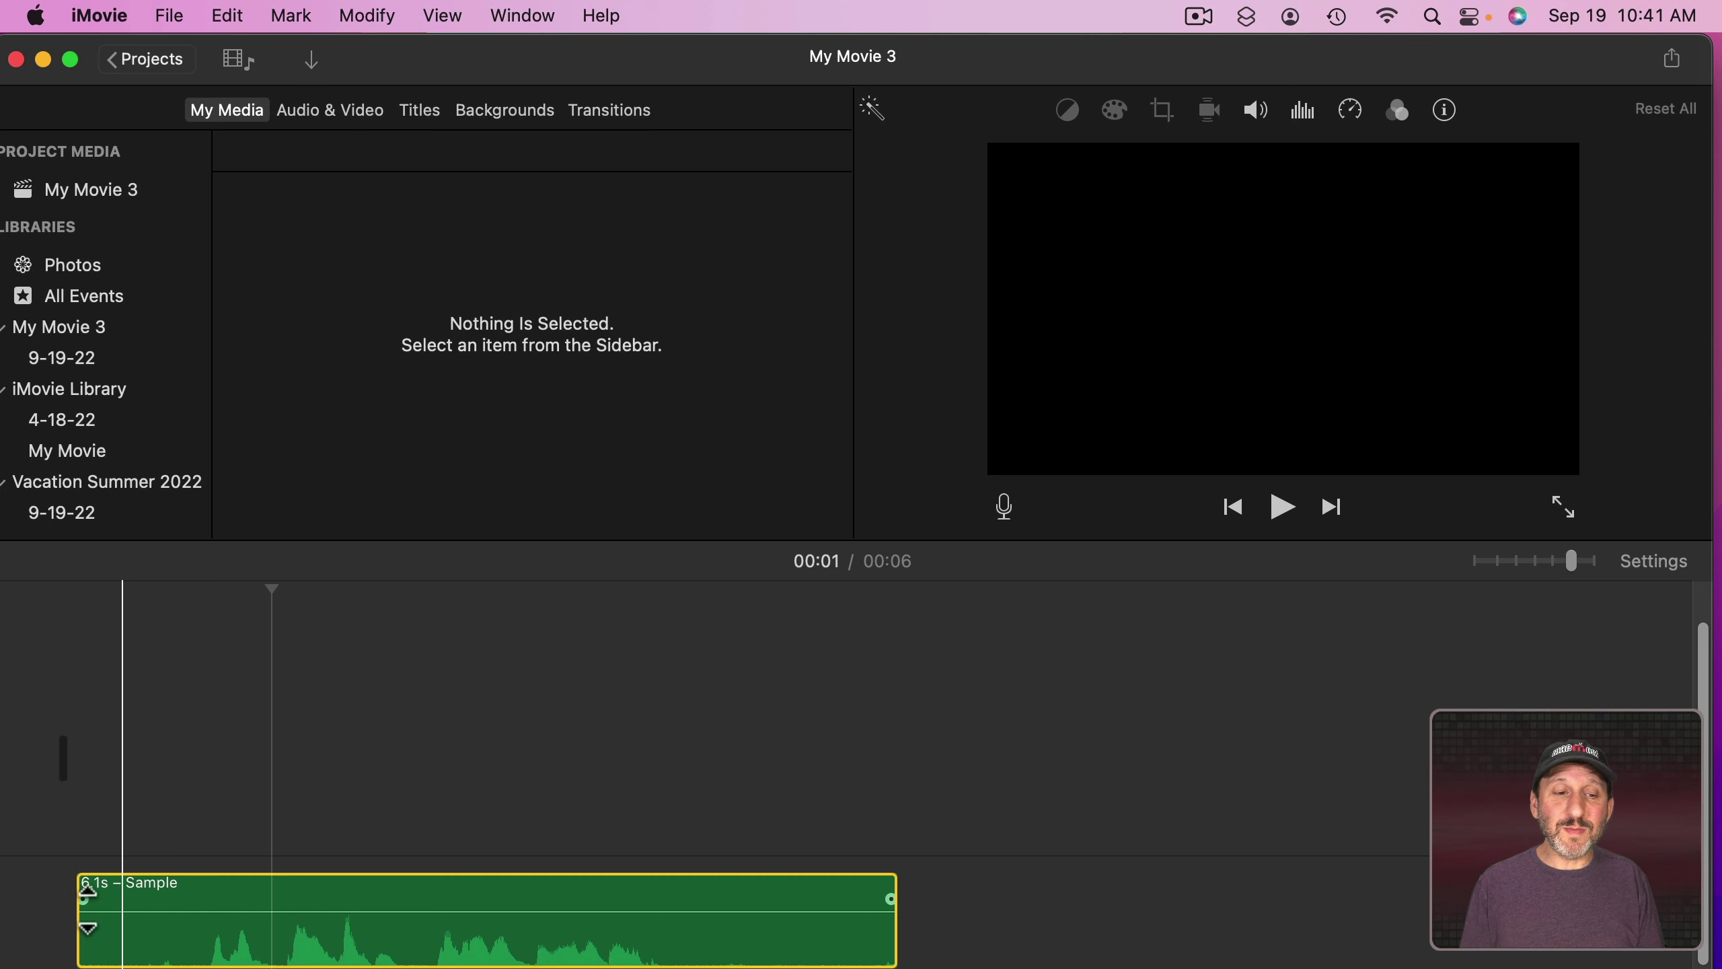
drag(76, 931, 159, 933)
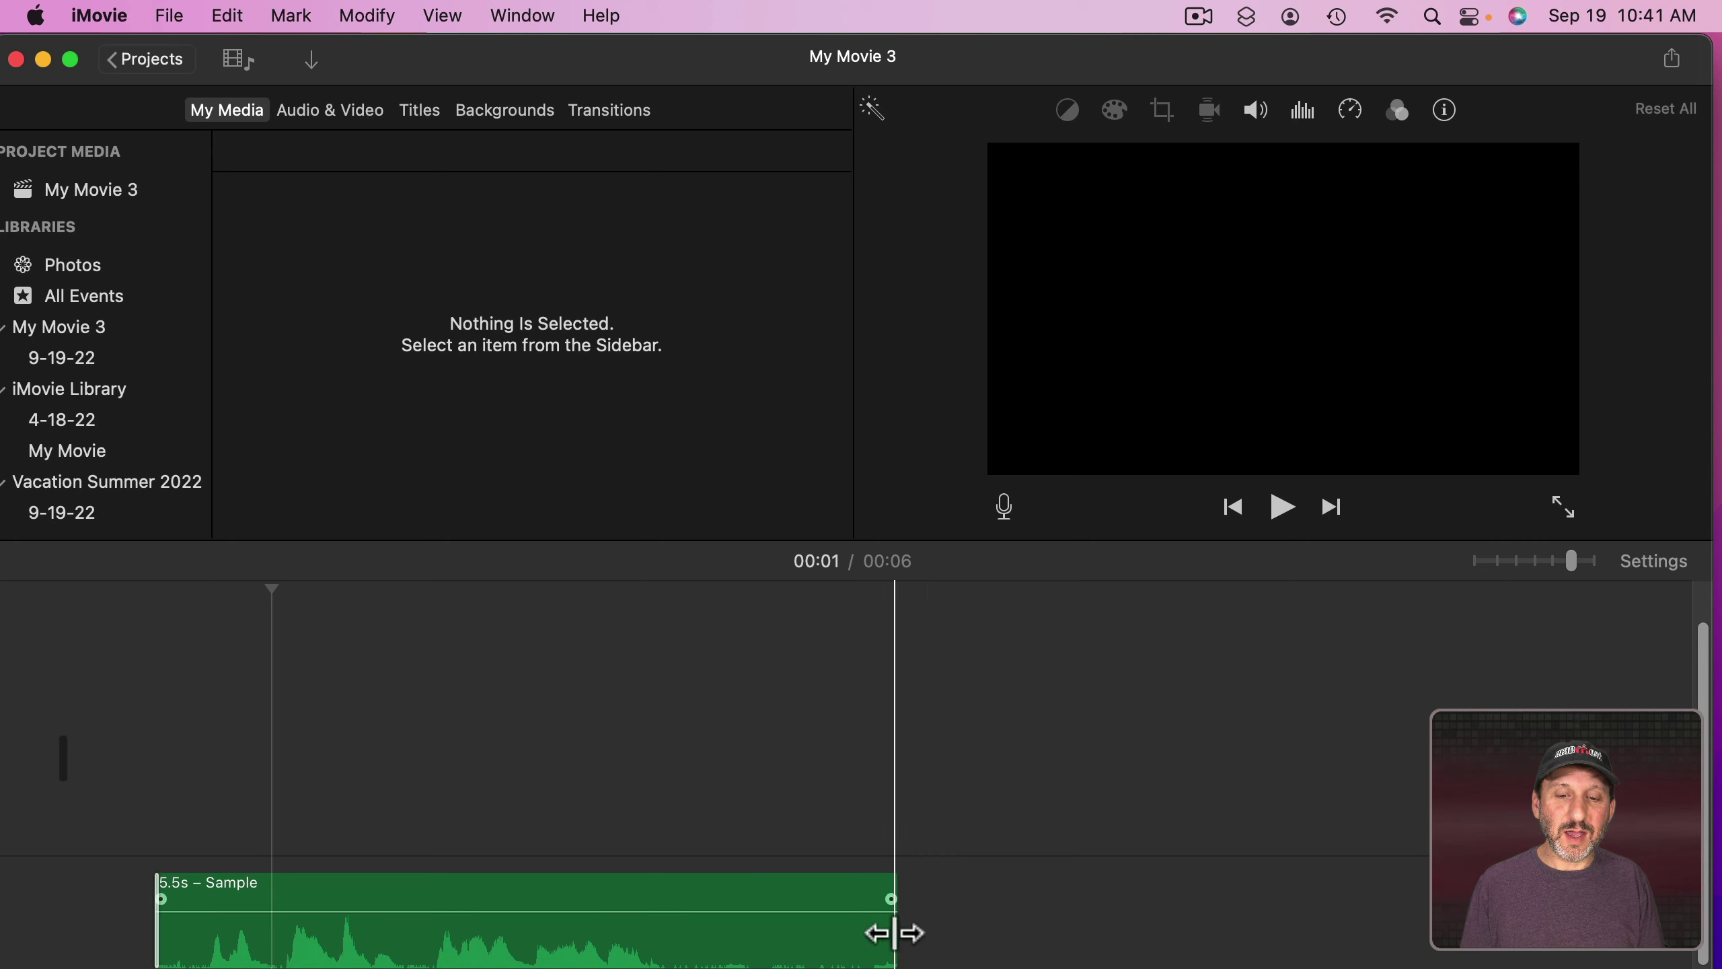
drag(894, 932, 685, 926)
drag(414, 933, 335, 930)
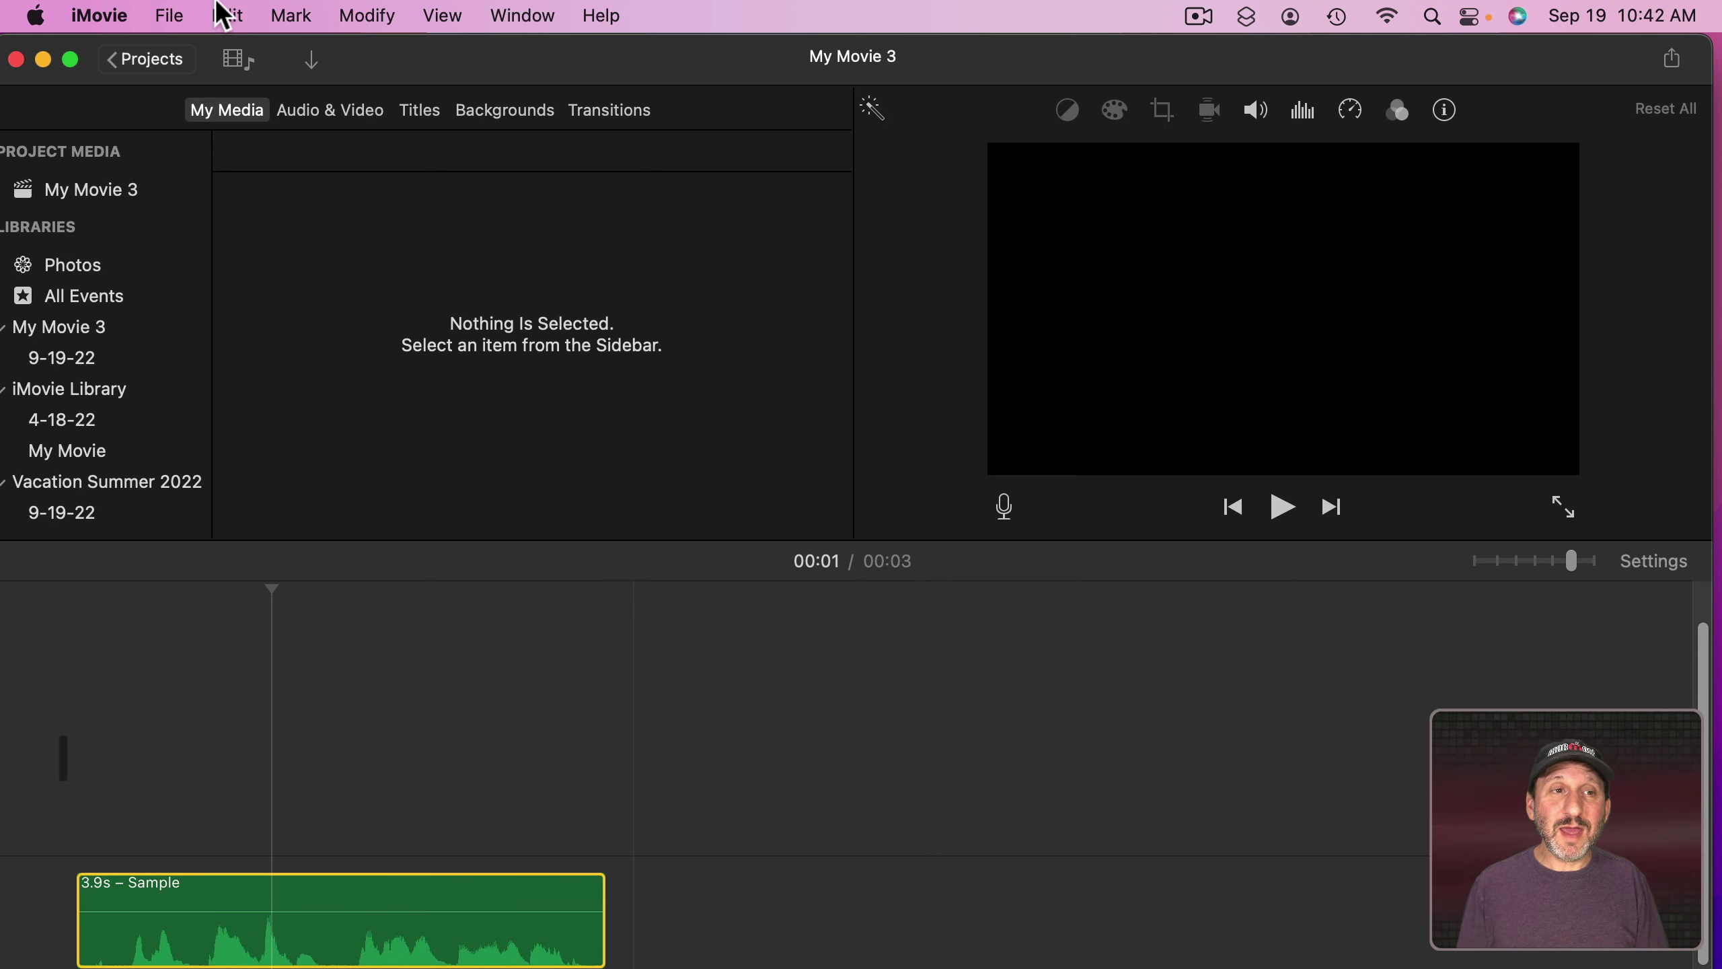
Step: Begin sharing My Movie 3 as a file and set the export format to Audio Only
click(169, 15)
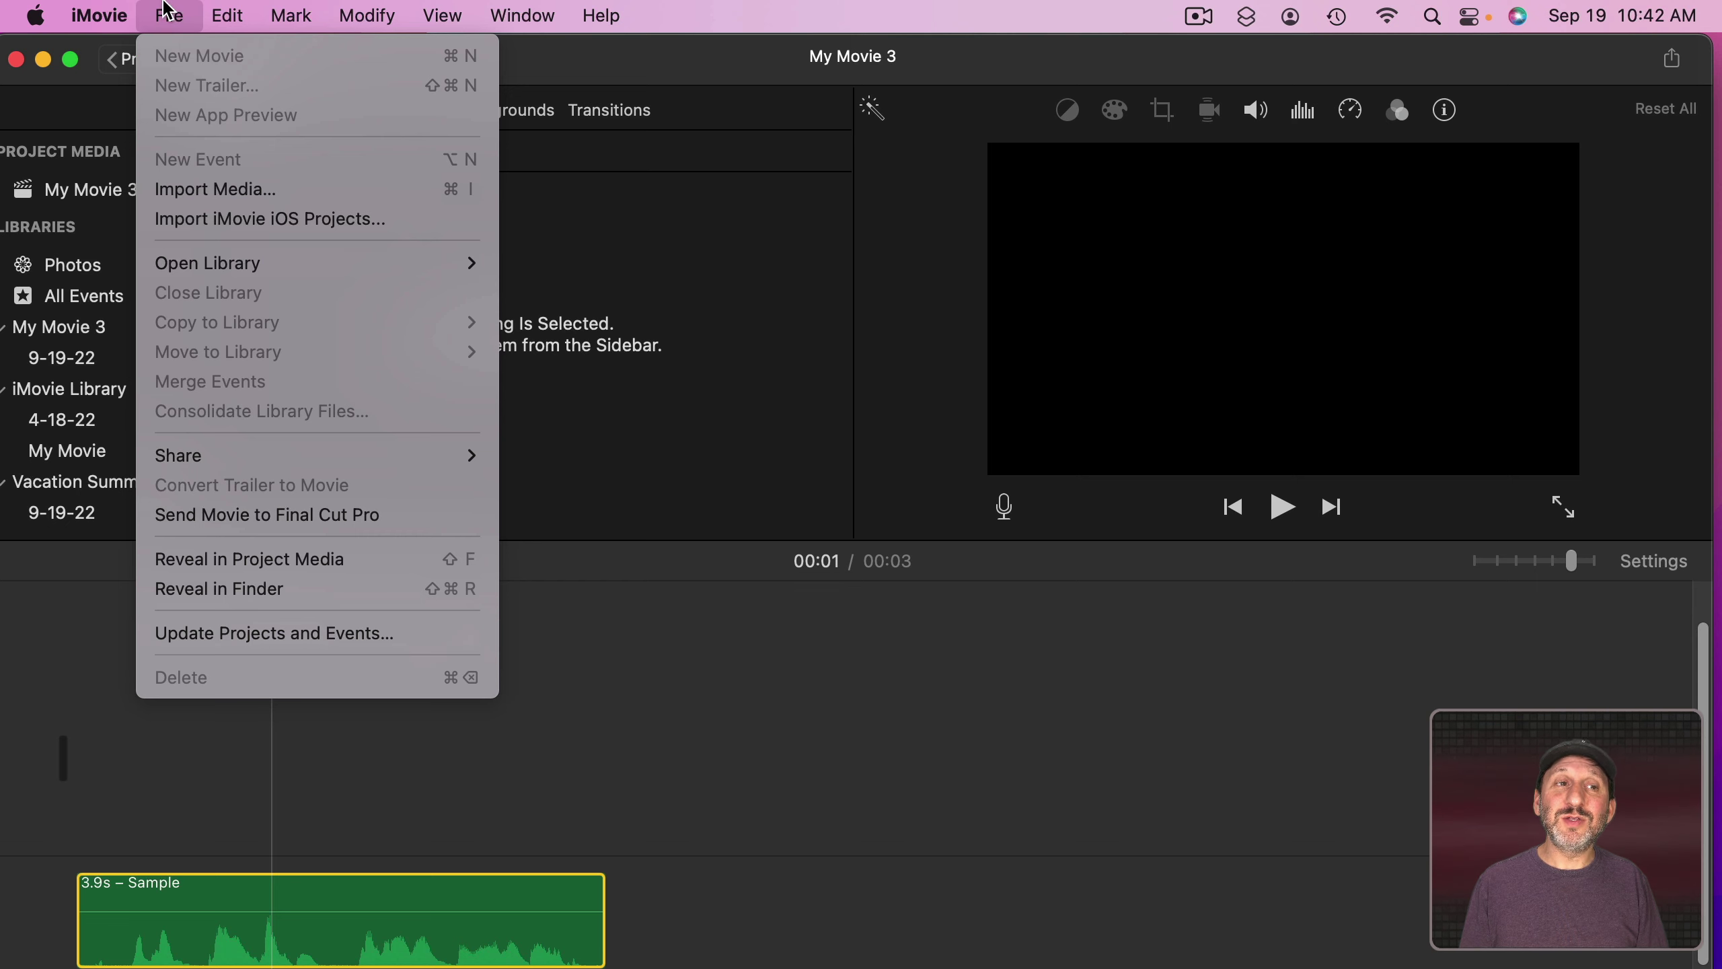
mouse_move(223, 455)
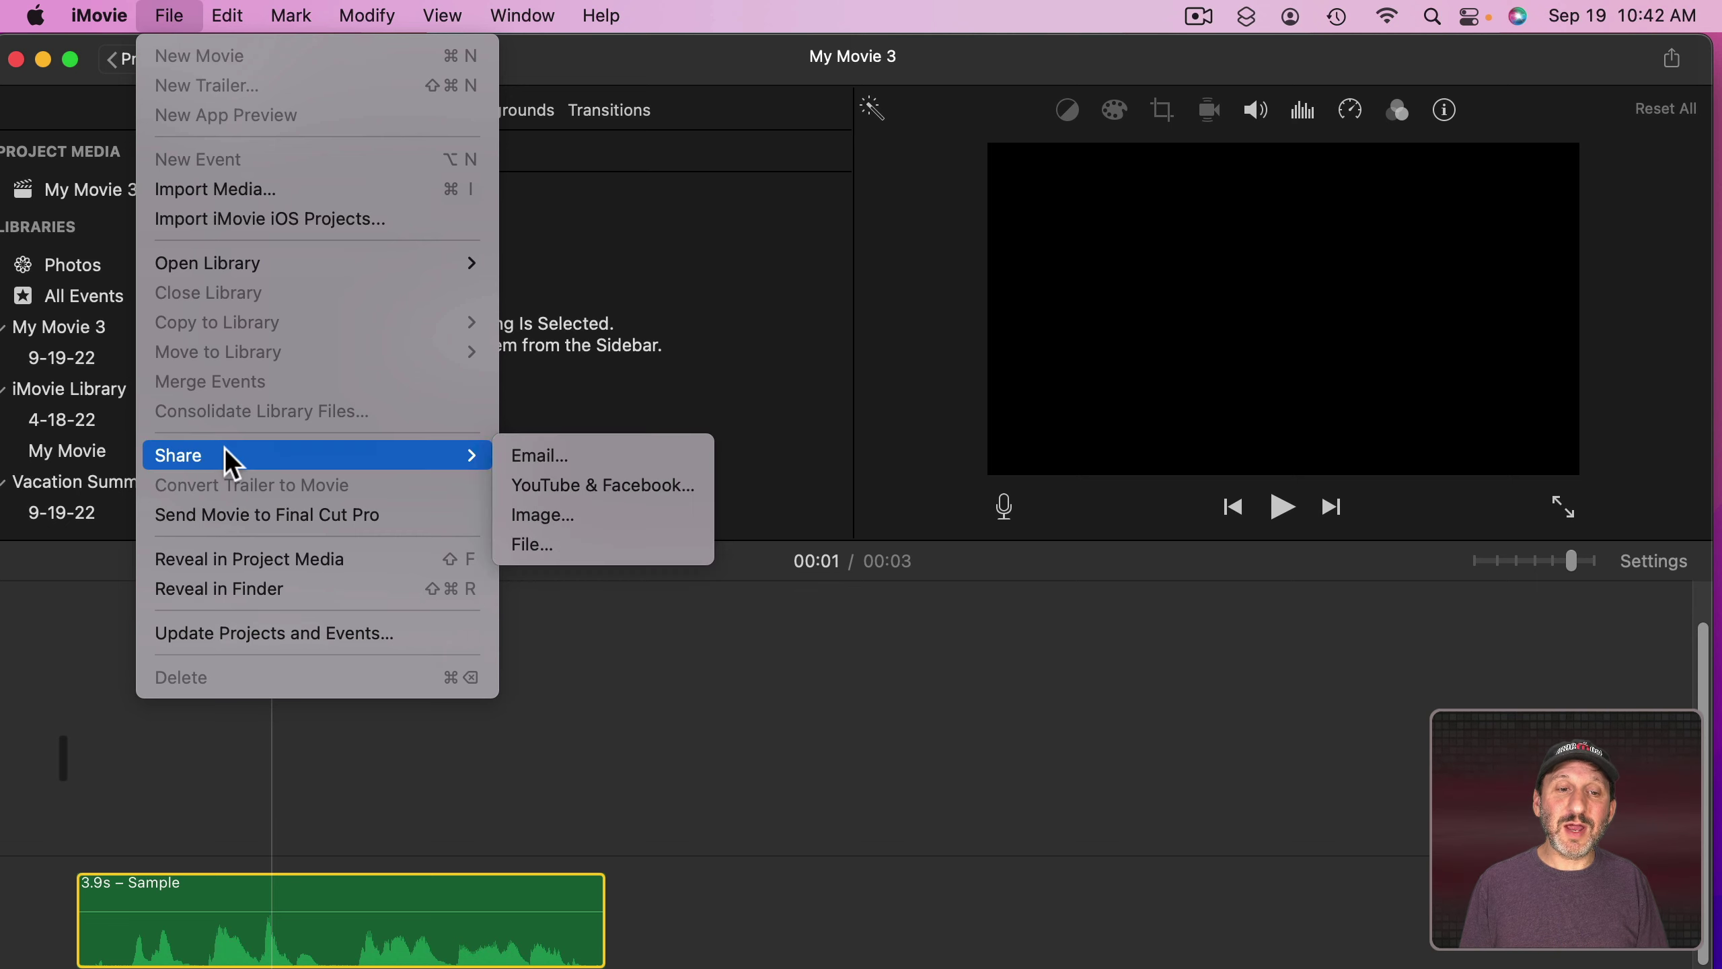
click(608, 541)
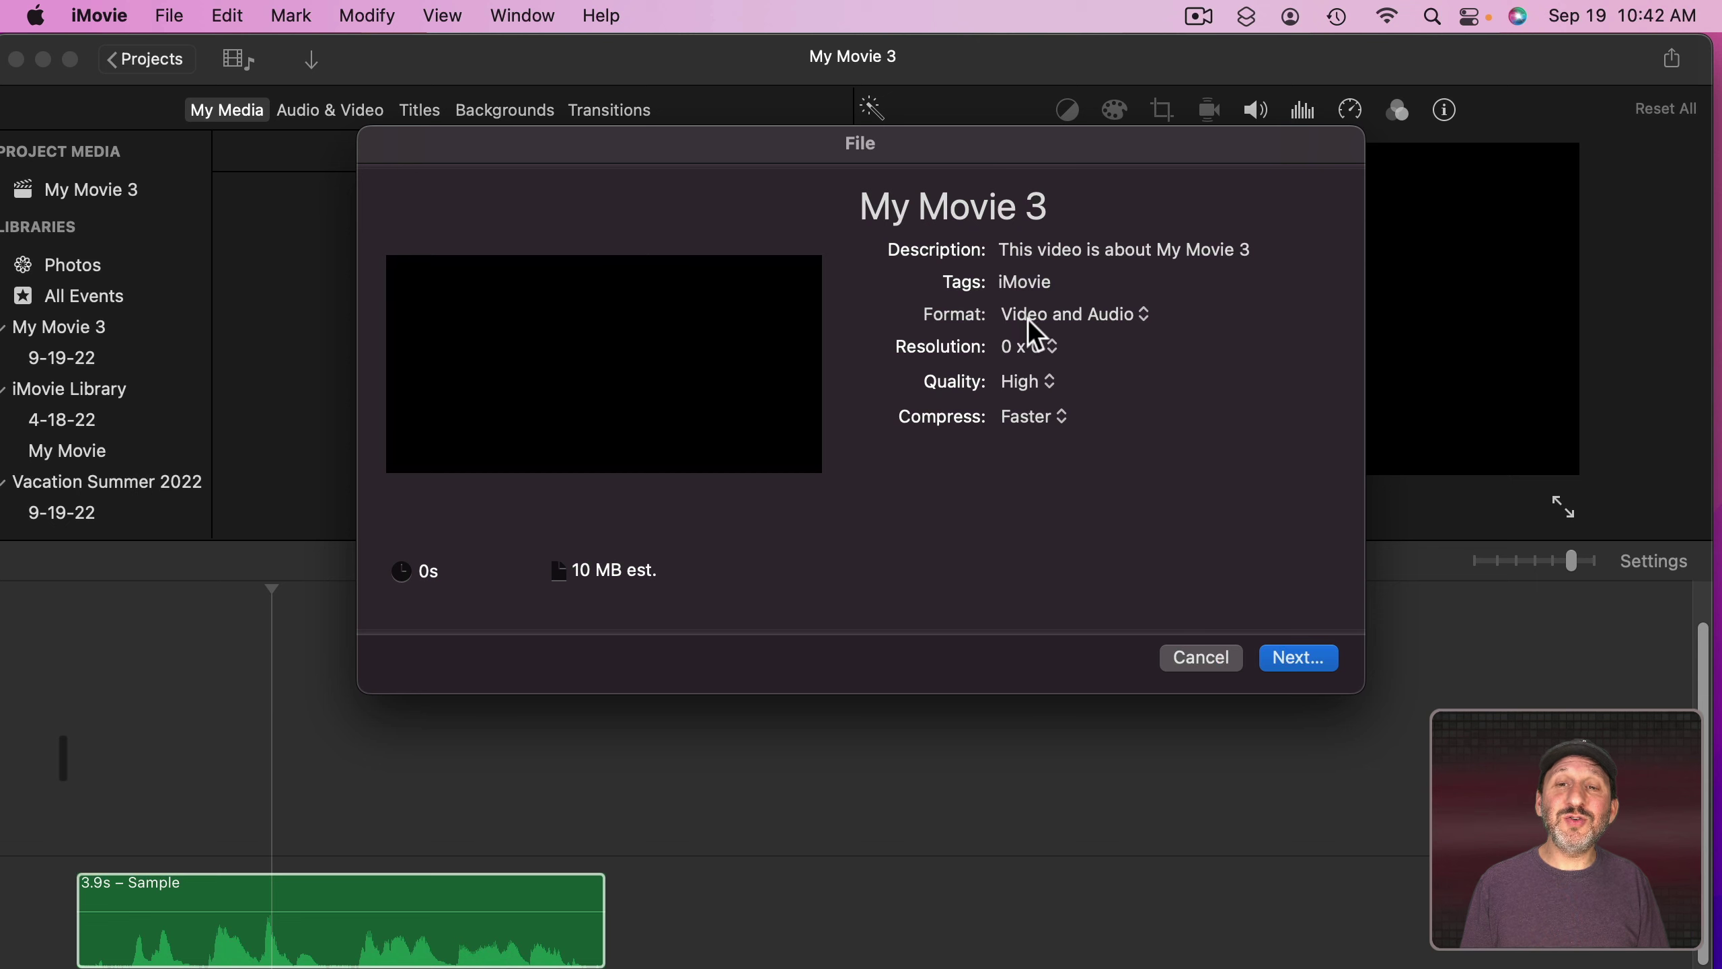
click(1042, 323)
click(1049, 348)
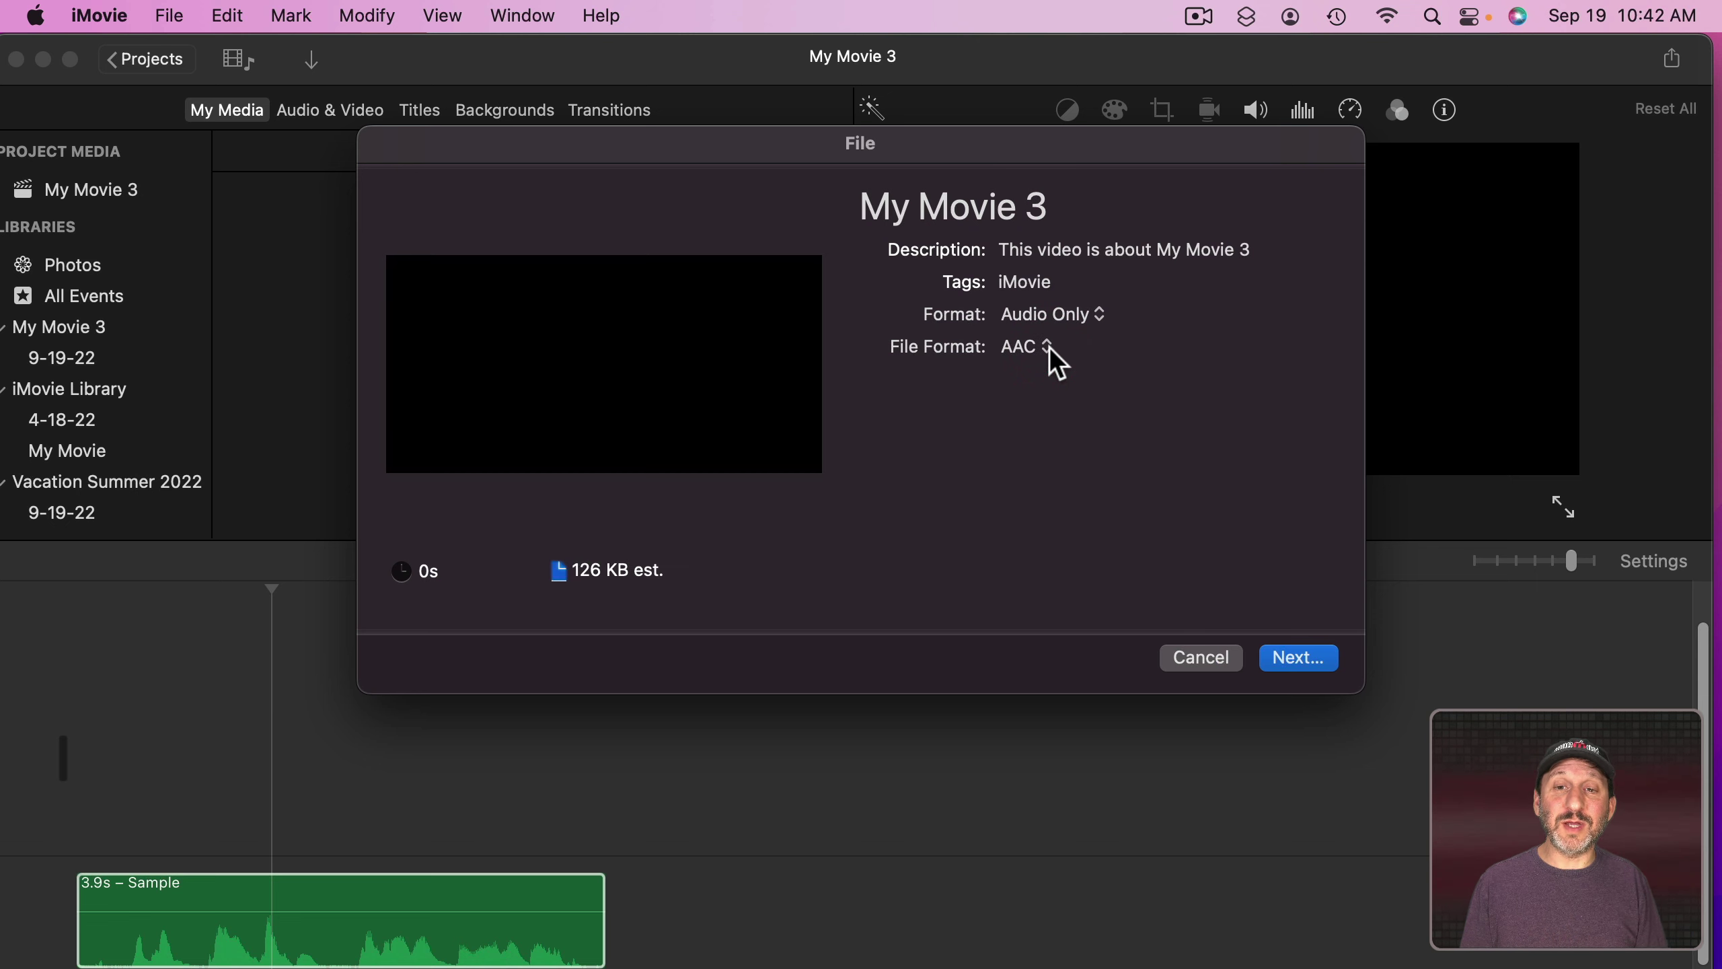
Step: Try MP3 and other file formats for the audio-only export, and cancel the export
click(1020, 347)
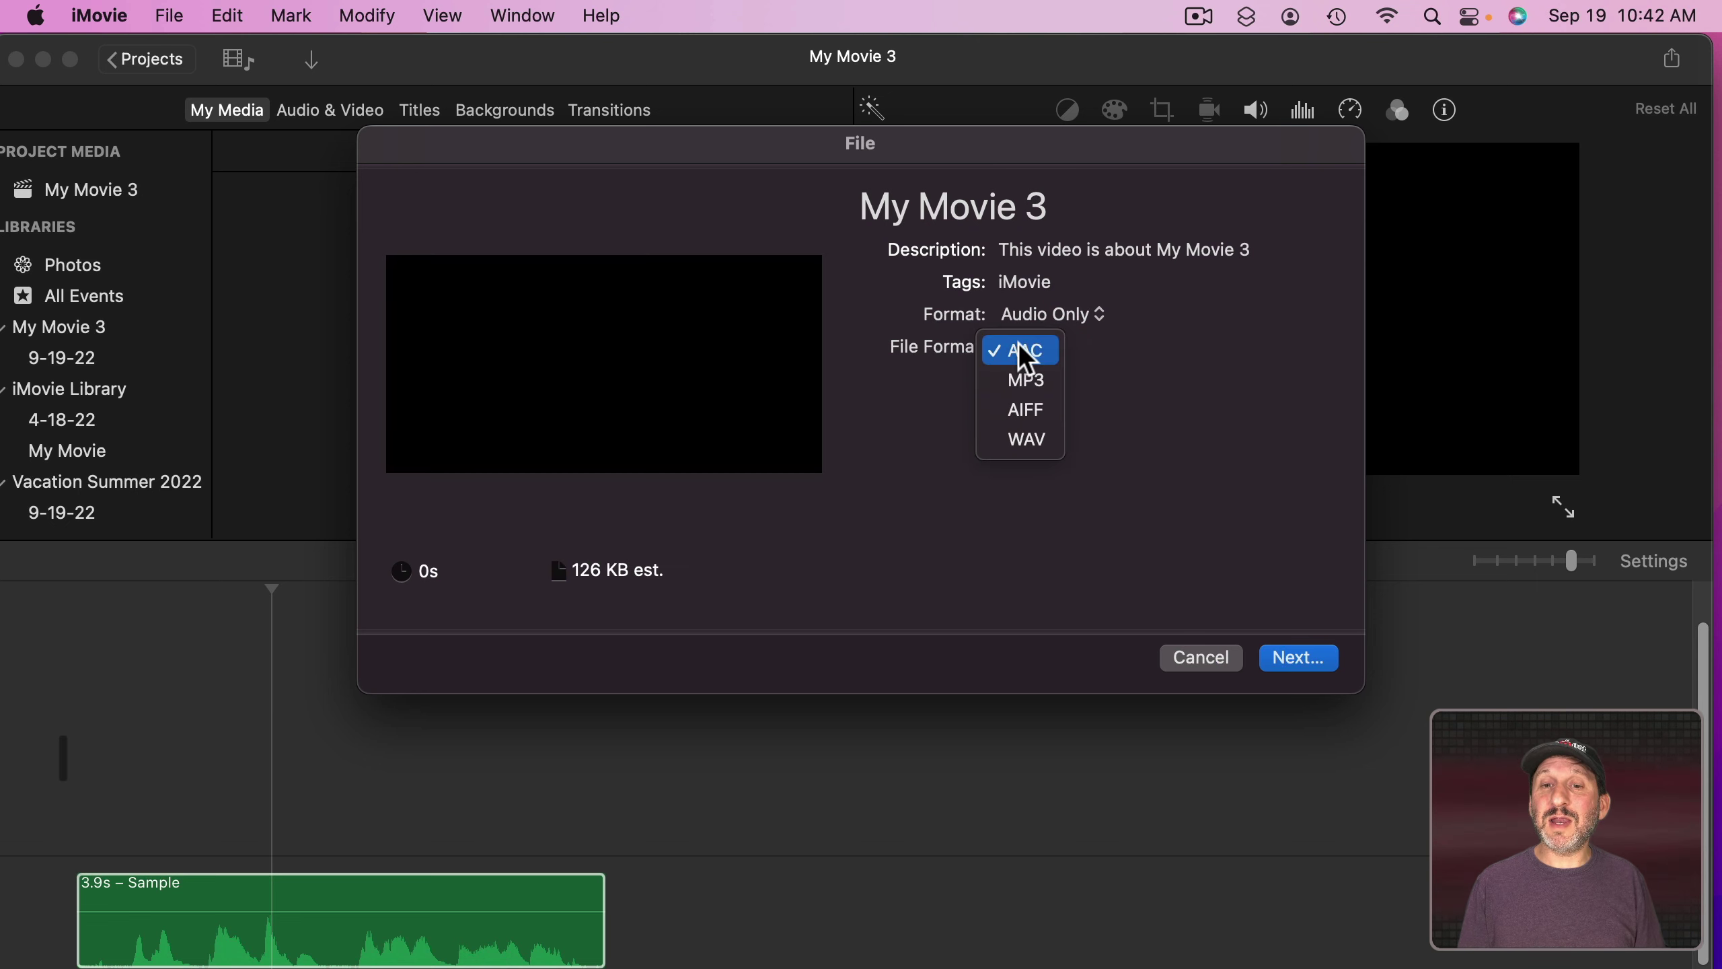
click(1032, 383)
click(1031, 363)
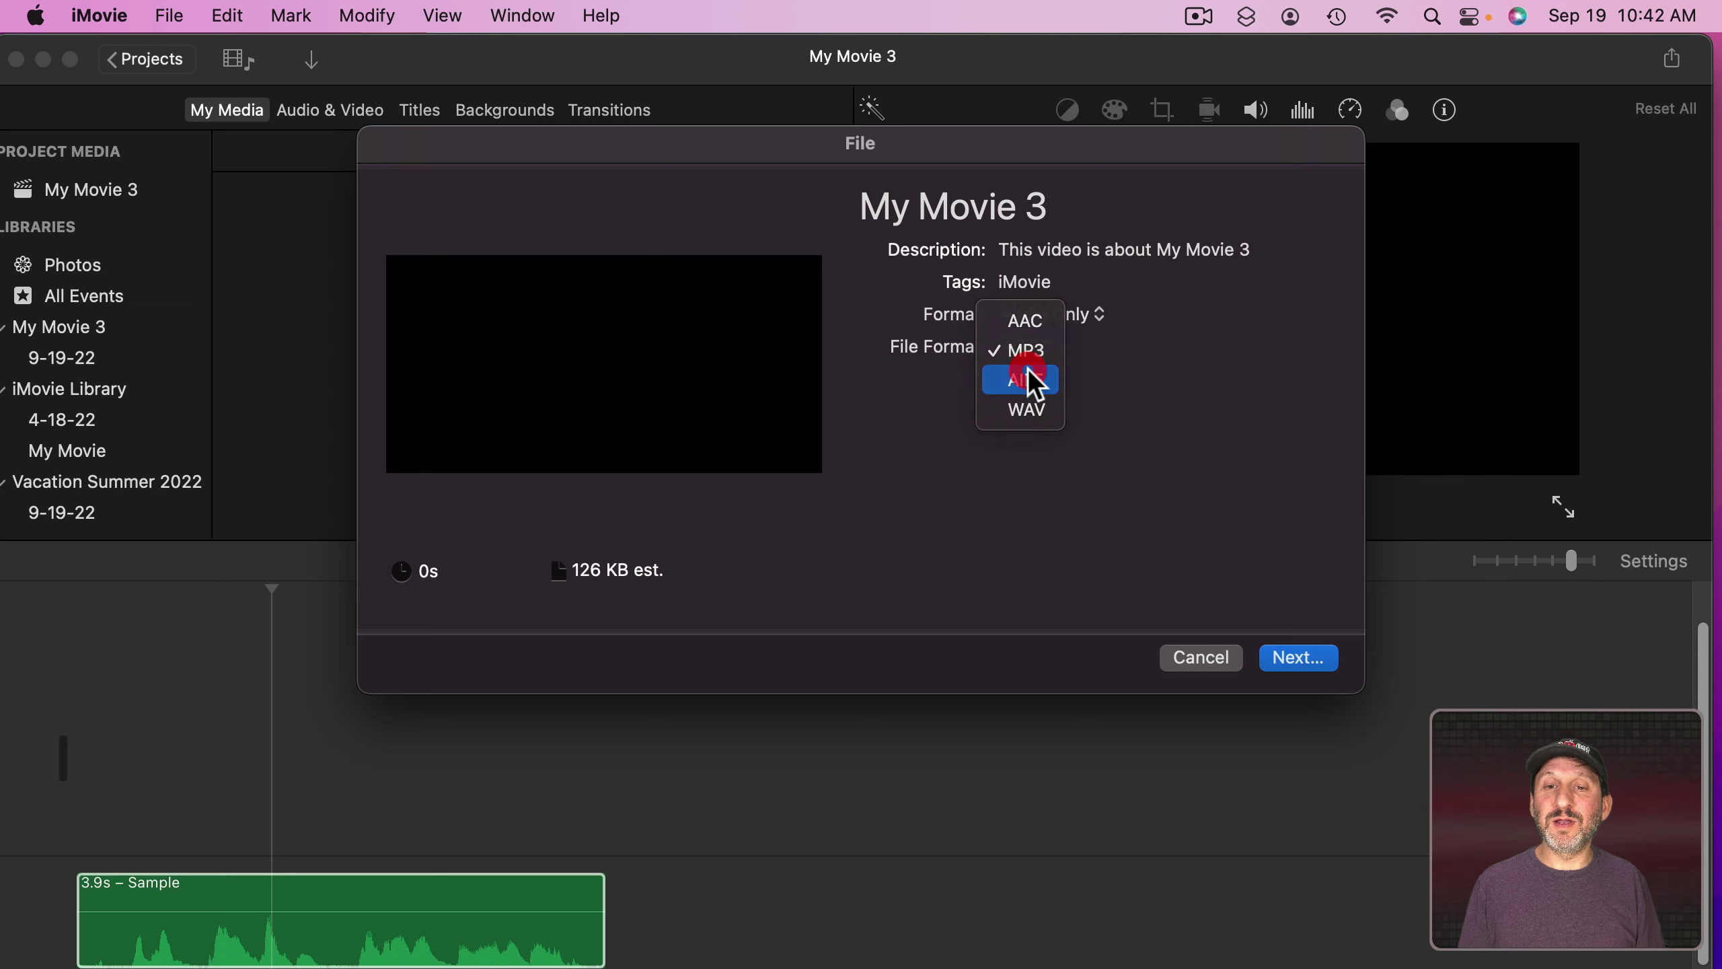
click(1031, 377)
click(1032, 359)
click(1025, 377)
key(Escape)
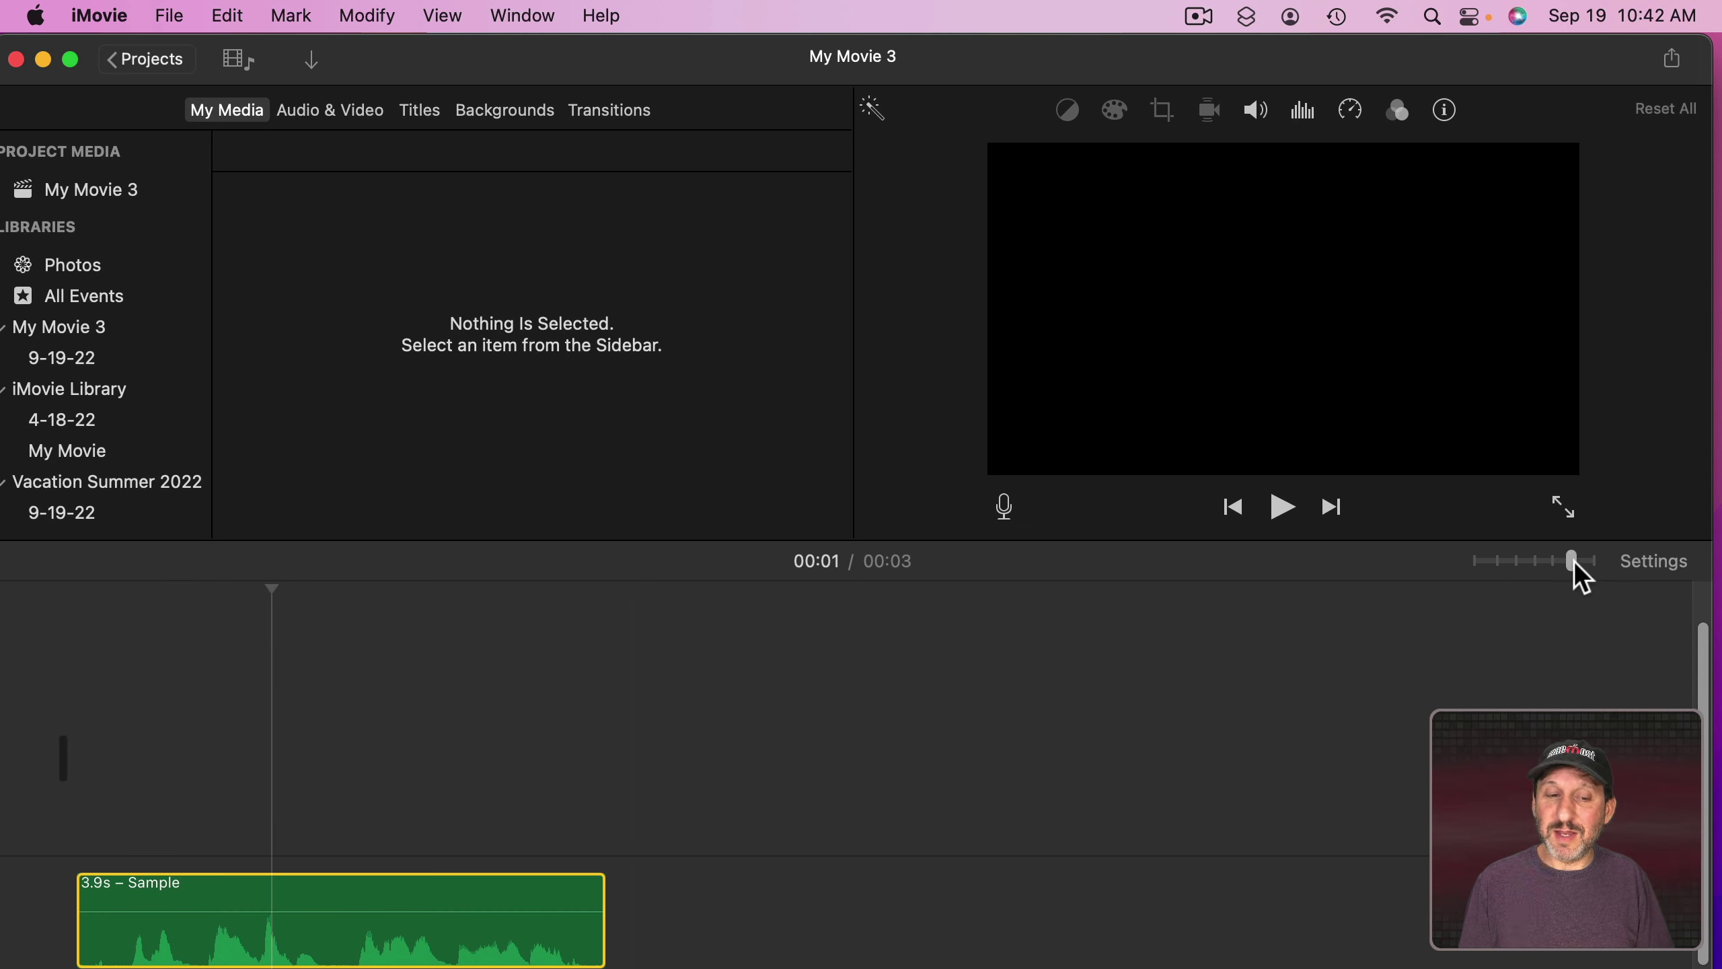
Step: Enlarge the Sample clip in the timeline and examine its volume, noise reduction and equalizer options
drag(1573, 561, 1589, 560)
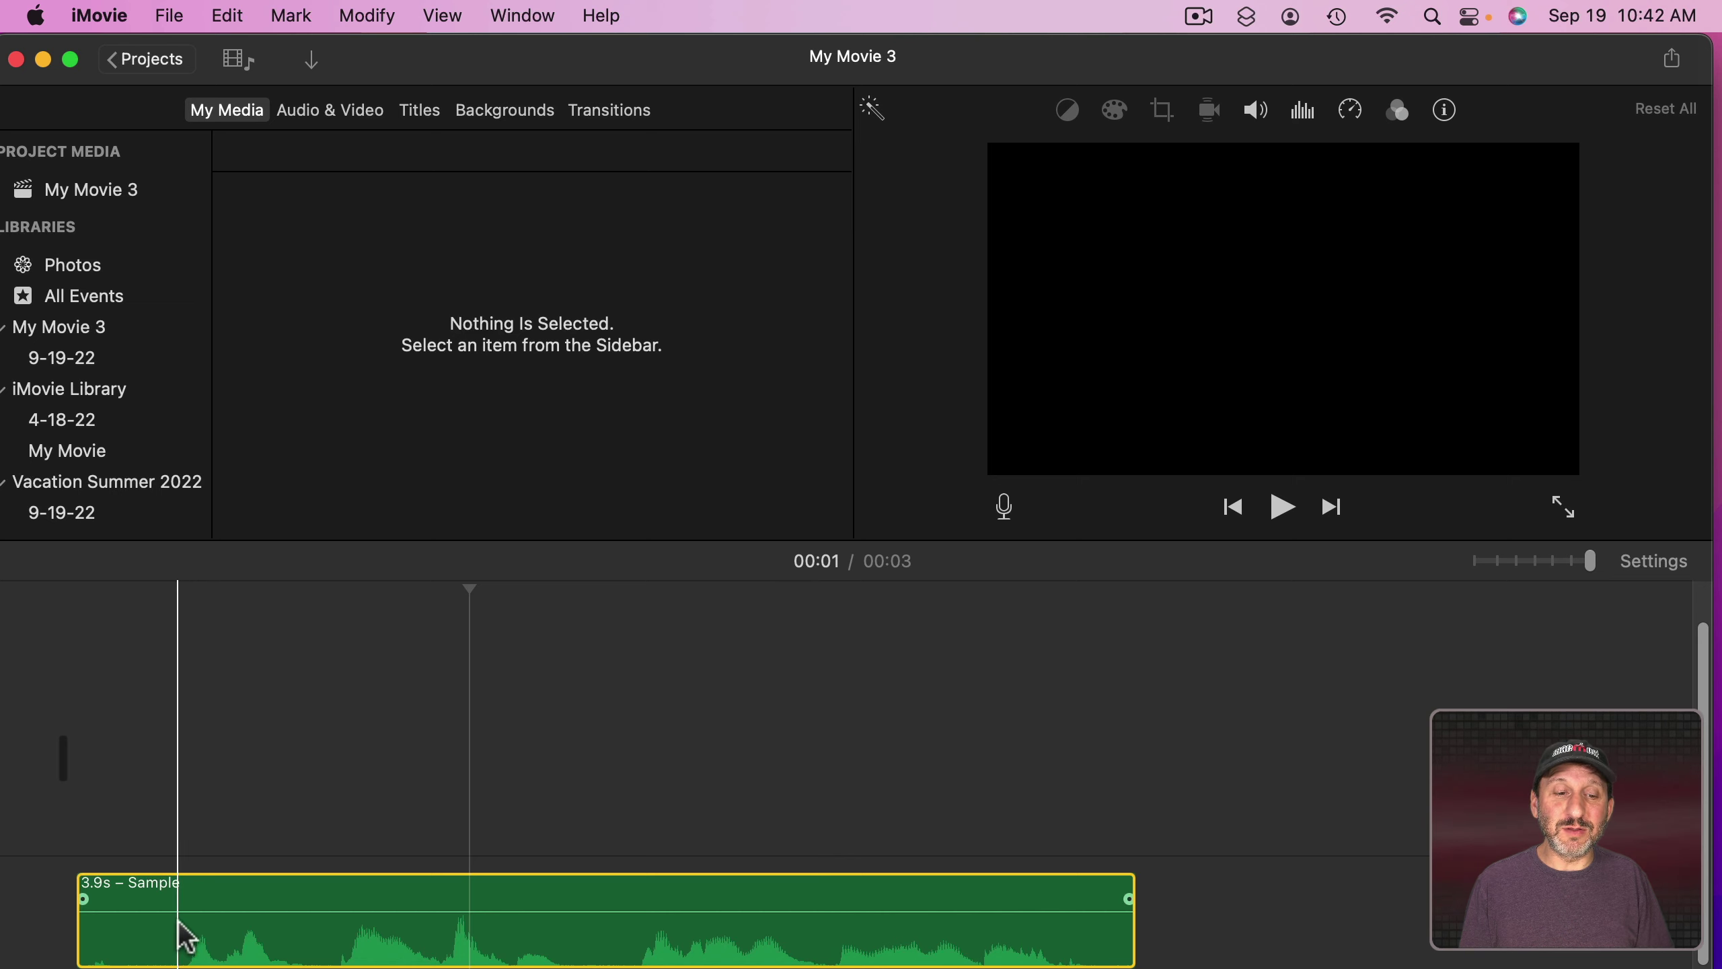
click(1254, 117)
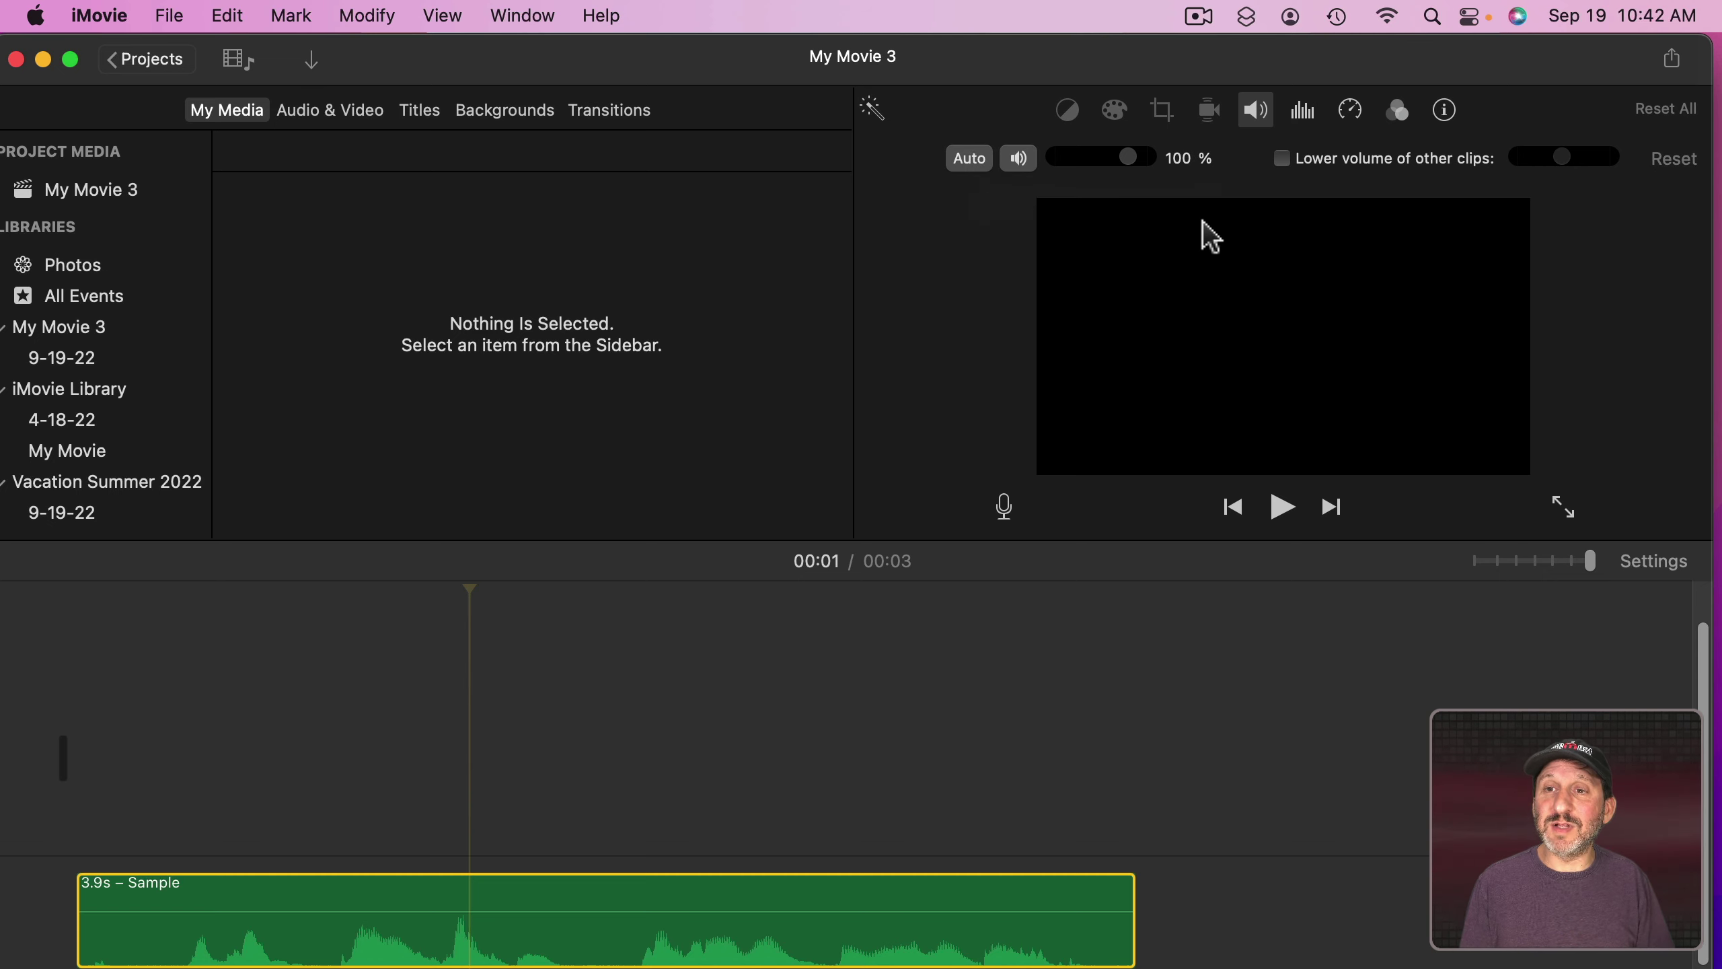
click(1302, 110)
click(1563, 153)
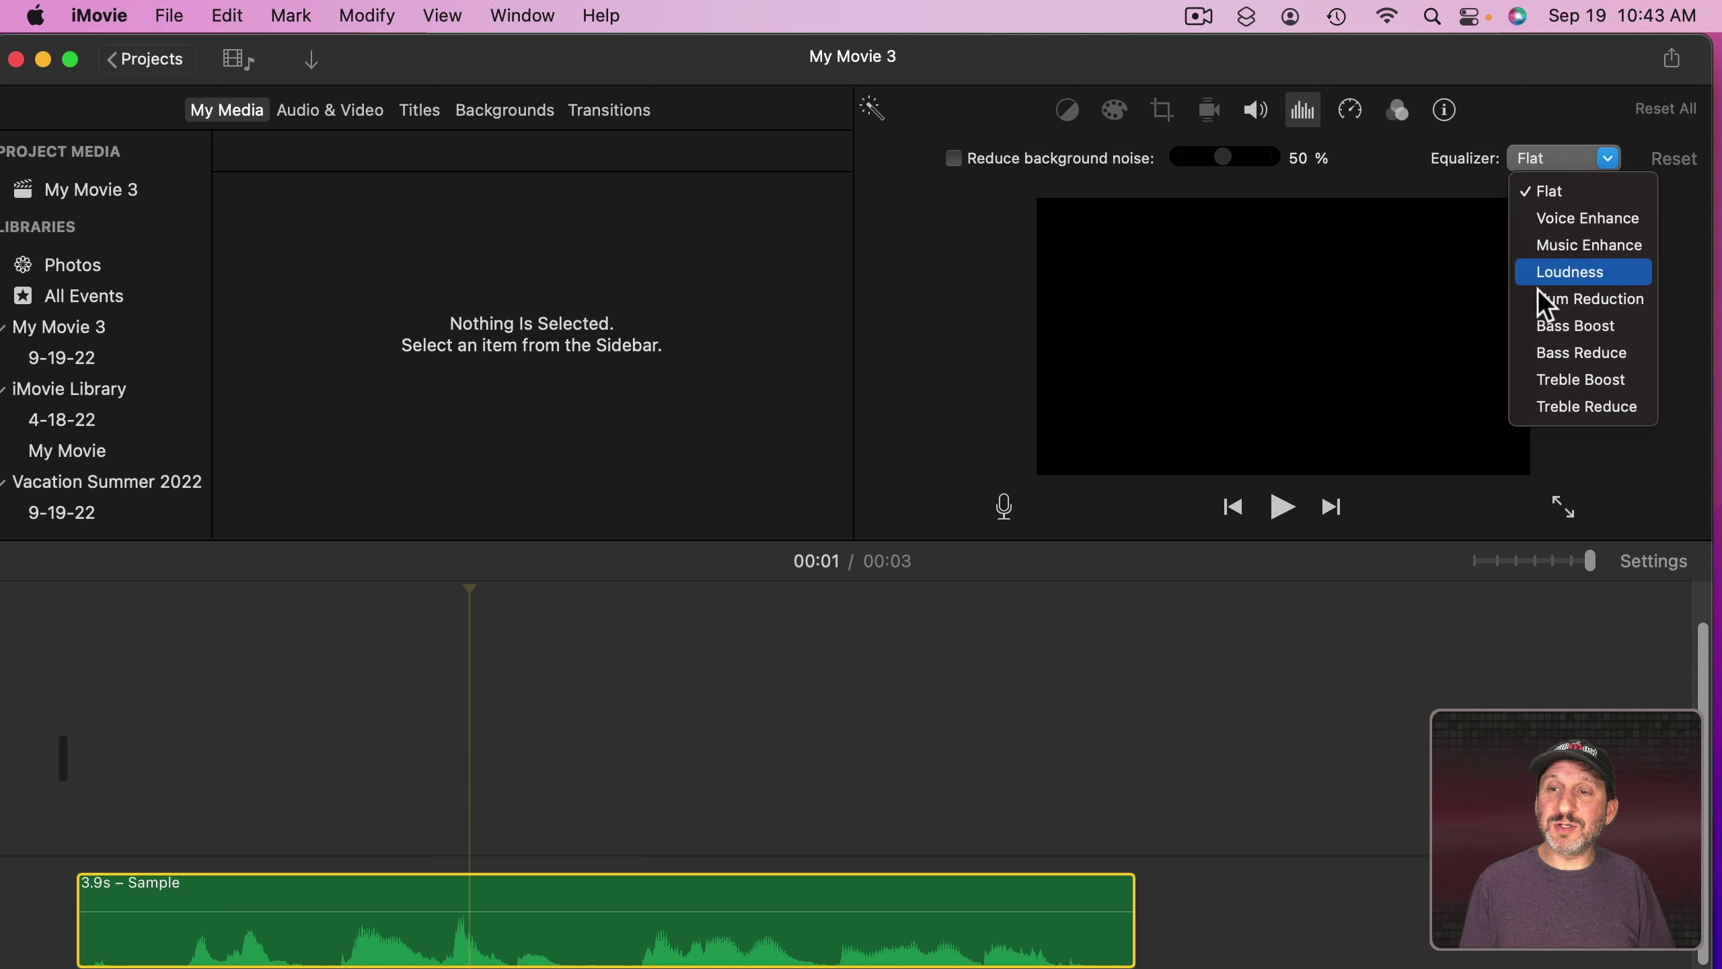
click(1006, 160)
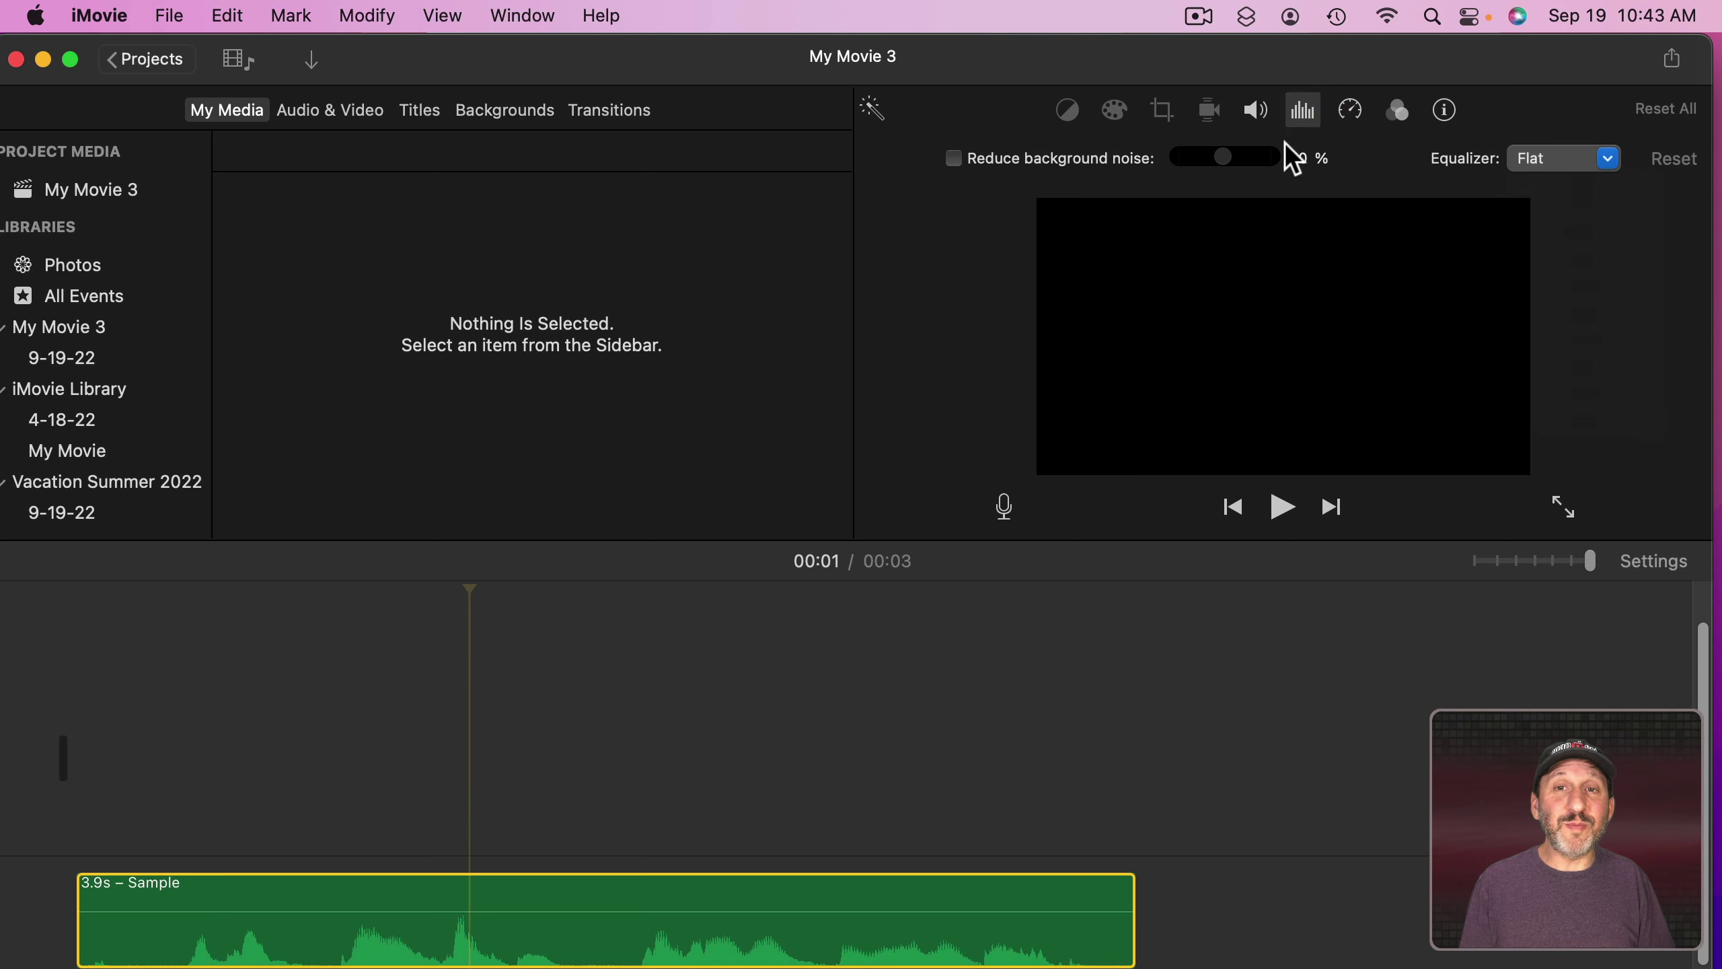